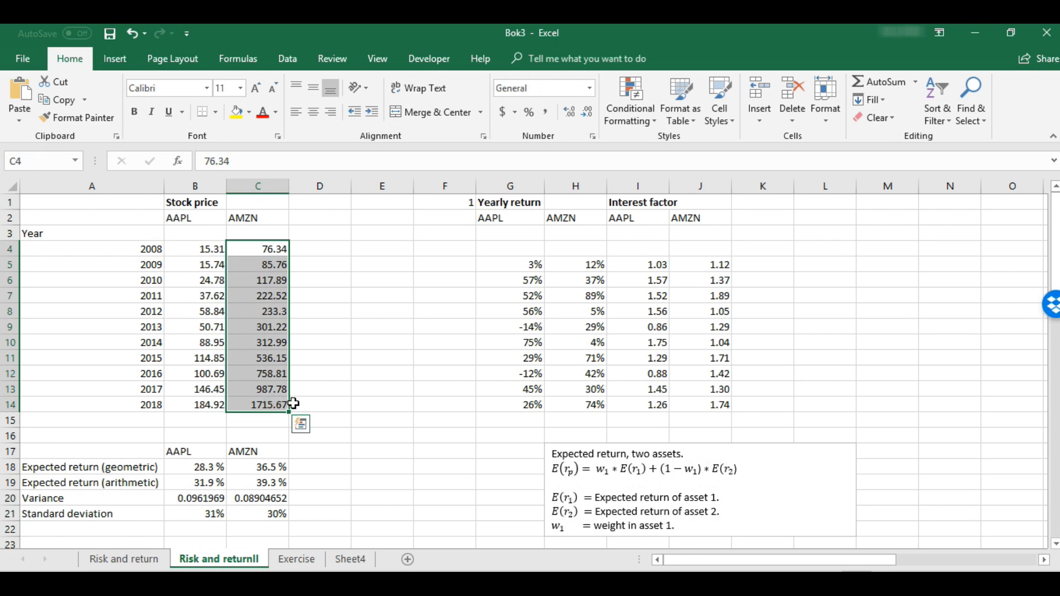
# Examine the AMZN formulas for geometric and arithmetic expected return, variance and standard deviation, along with the interest factors and yearly returns they use
pyautogui.click(269, 470)
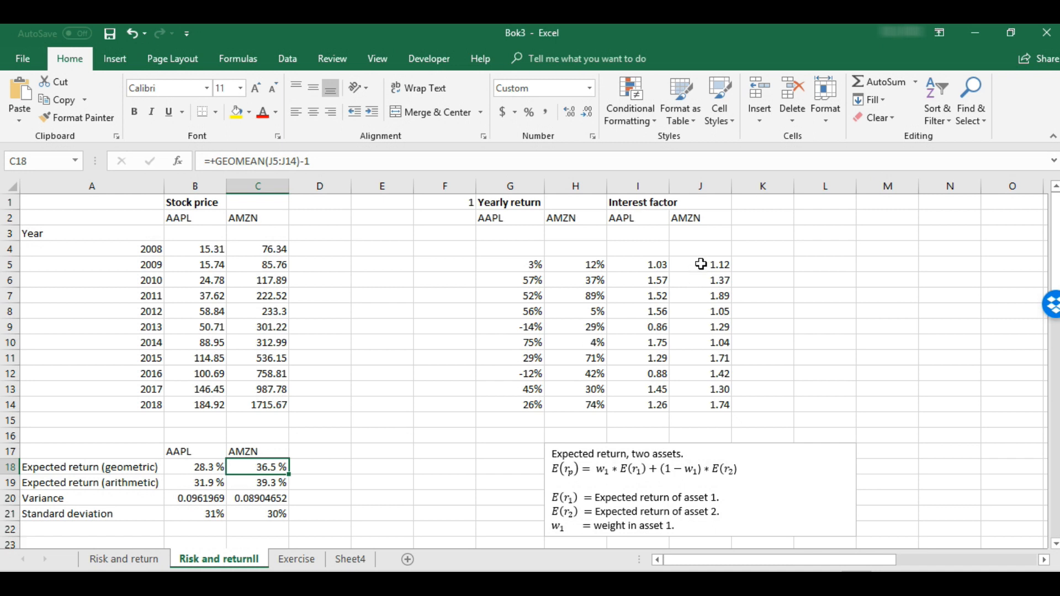
pyautogui.moveTo(700, 265); pyautogui.dragTo(697, 414)
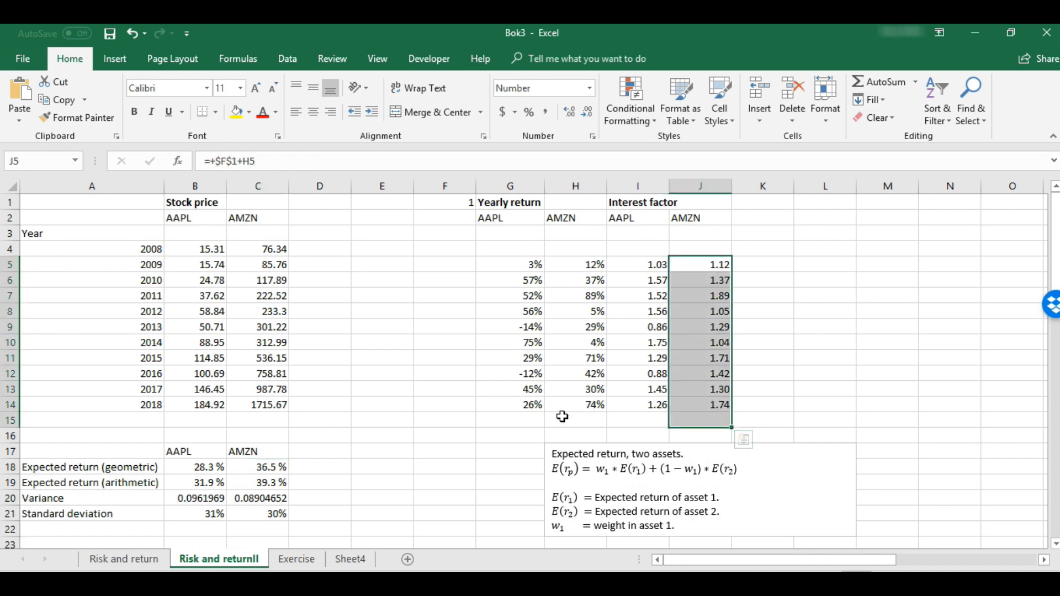
pyautogui.click(265, 483)
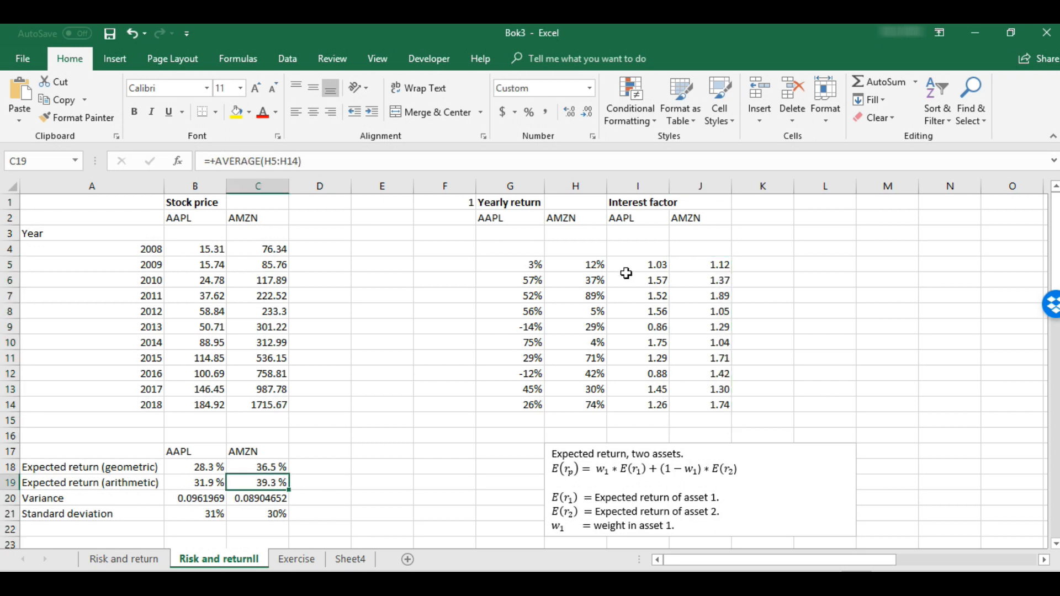
pyautogui.moveTo(585, 265); pyautogui.dragTo(572, 414)
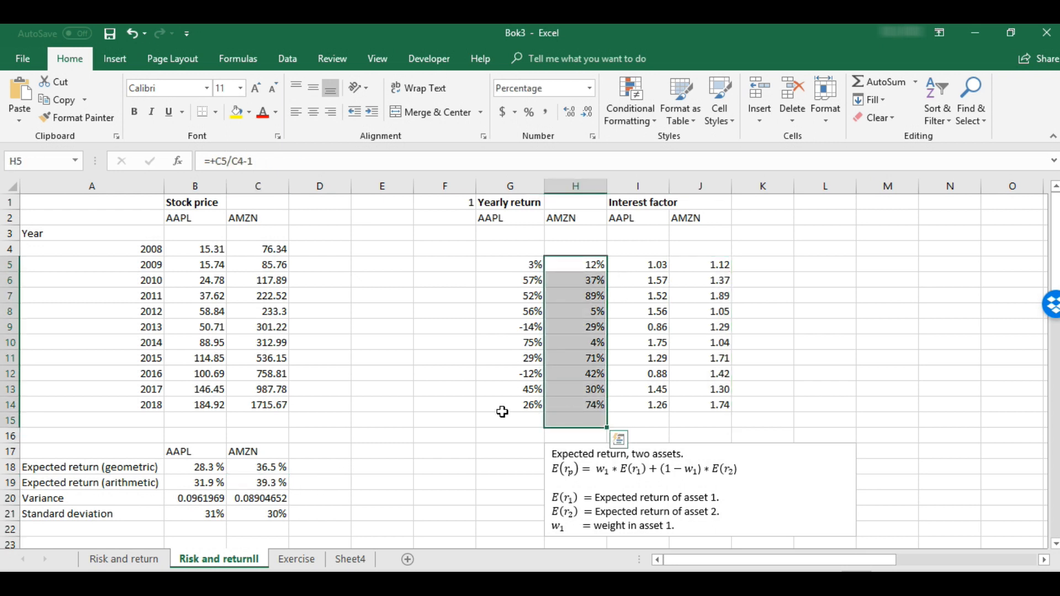
pyautogui.click(268, 495)
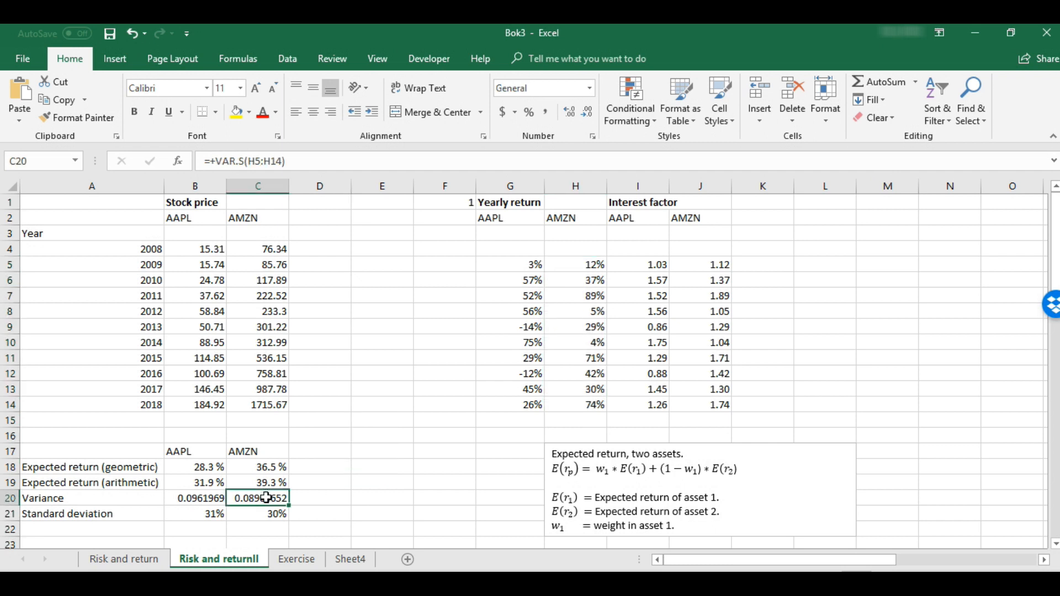
pyautogui.click(260, 514)
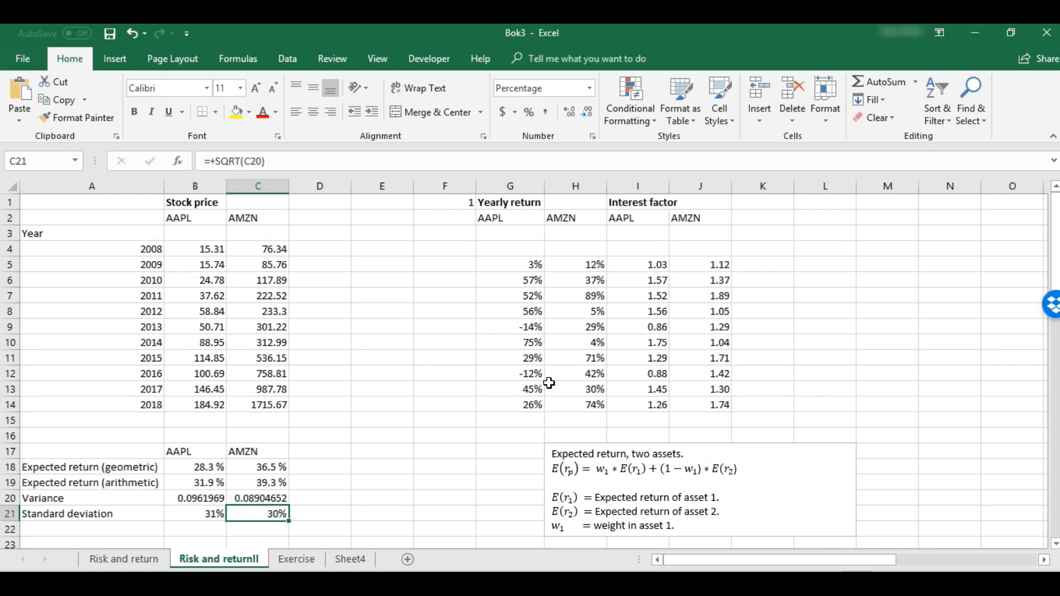
pyautogui.click(253, 202)
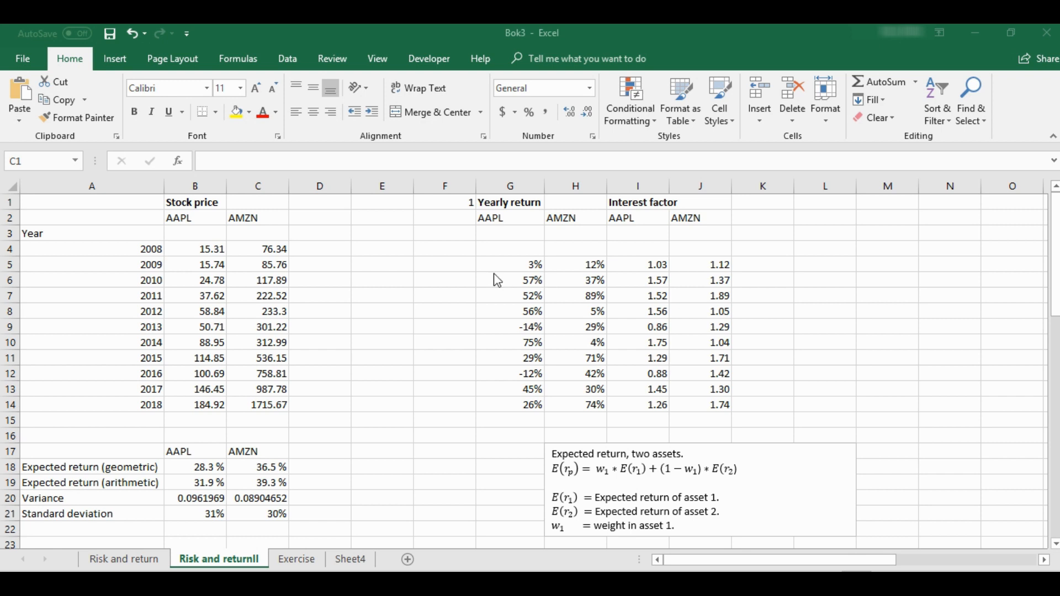
# Read the portfolio variance, covariance and correlation formulas in the text boxes below the data
pyautogui.scroll(-3, 493, 331)
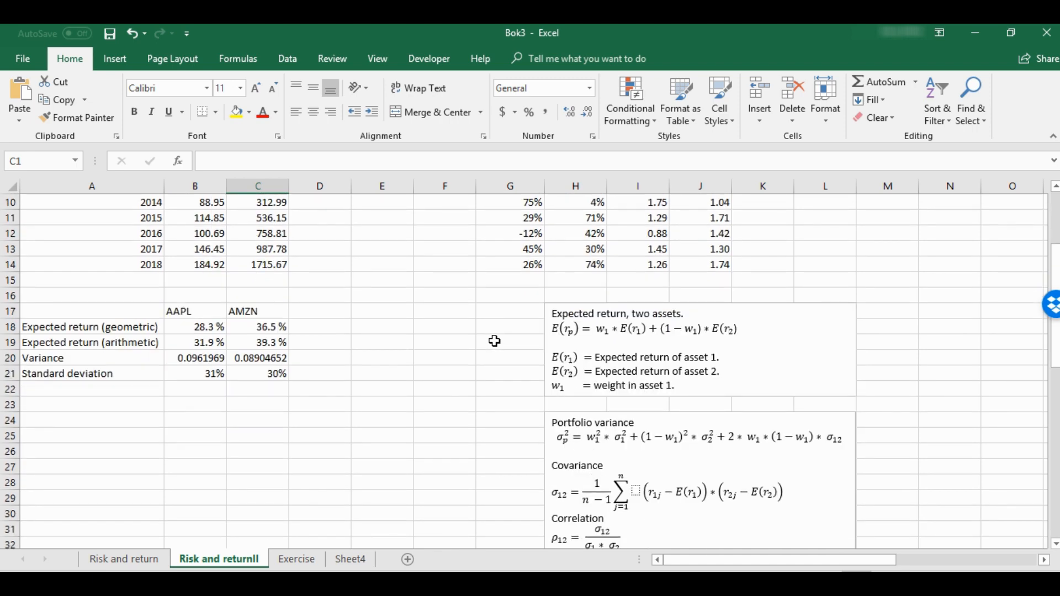
pyautogui.scroll(-2, 494, 341)
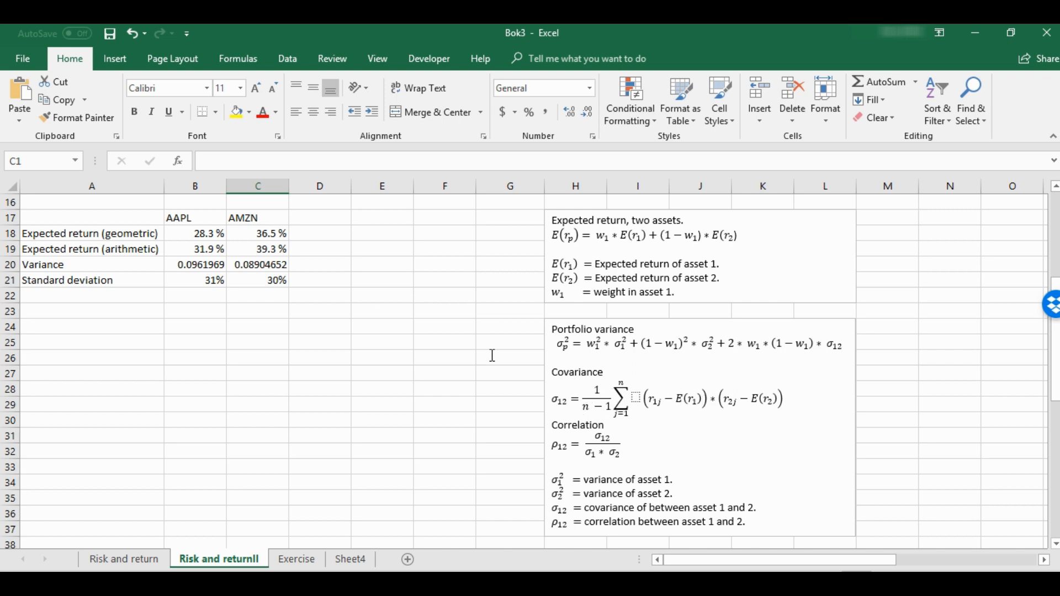
pyautogui.click(380, 312)
pyautogui.scroll(5, 379, 316)
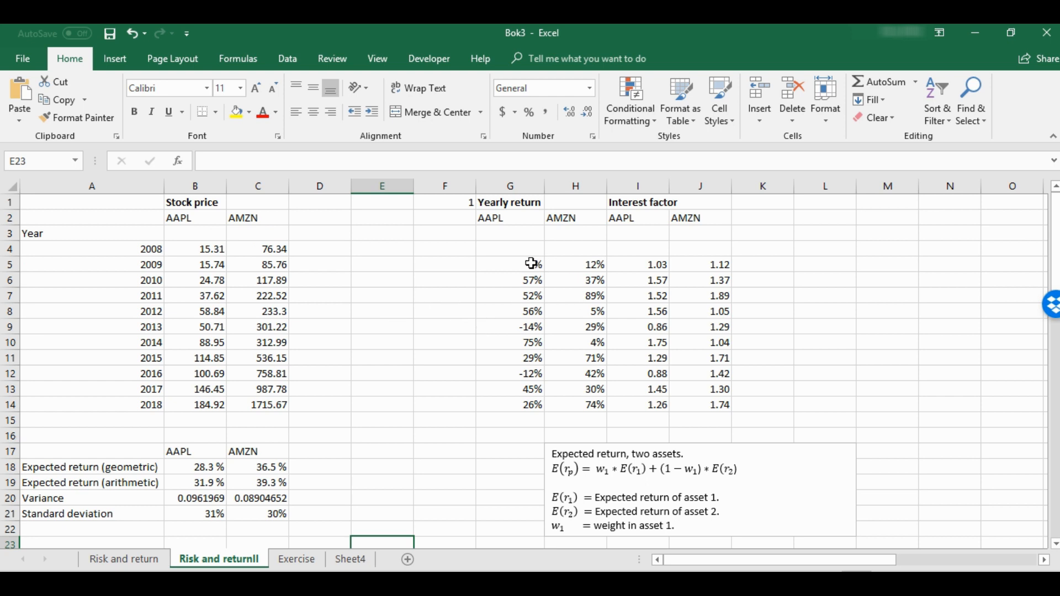
# Review the yearly returns of both stocks in G5:H14 and their arithmetic expected returns in B19:C19
pyautogui.moveTo(535, 263); pyautogui.dragTo(578, 407)
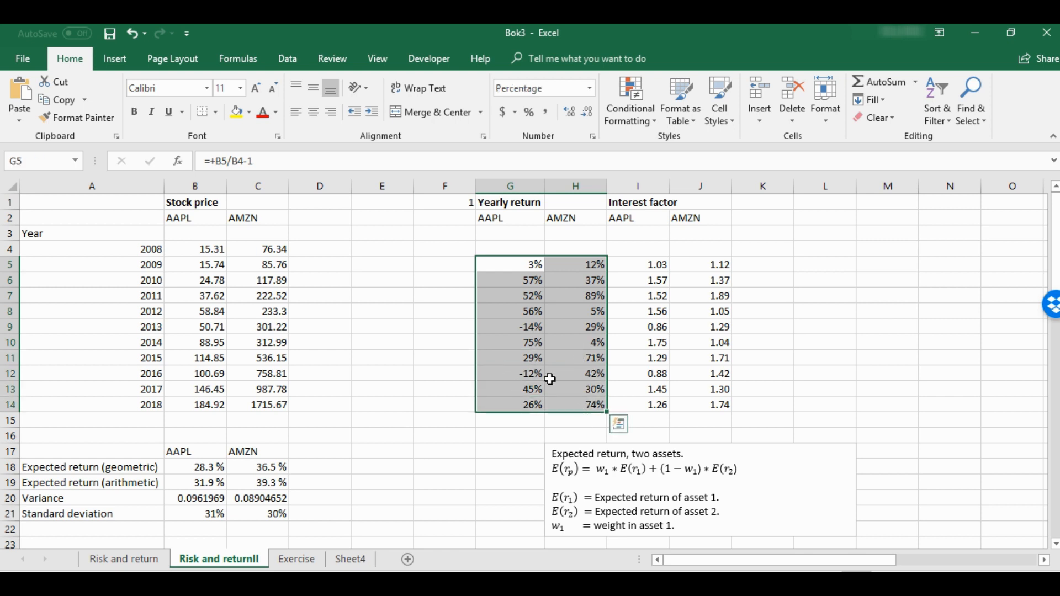
pyautogui.scroll(-1, 332, 432)
pyautogui.moveTo(197, 420); pyautogui.dragTo(243, 443)
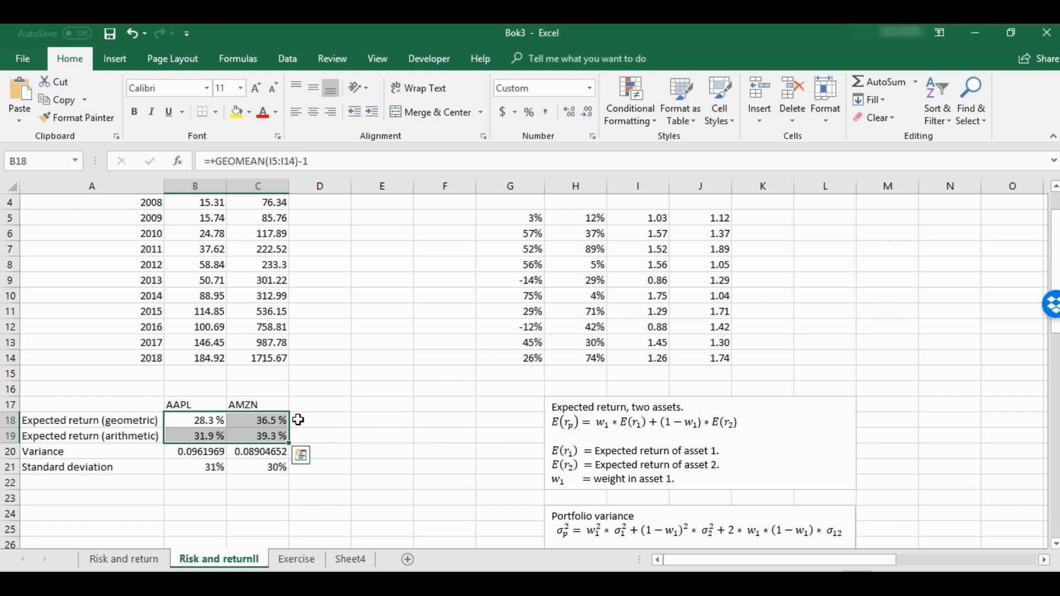
pyautogui.click(265, 433)
pyautogui.click(223, 439)
pyautogui.moveTo(226, 440); pyautogui.dragTo(270, 437)
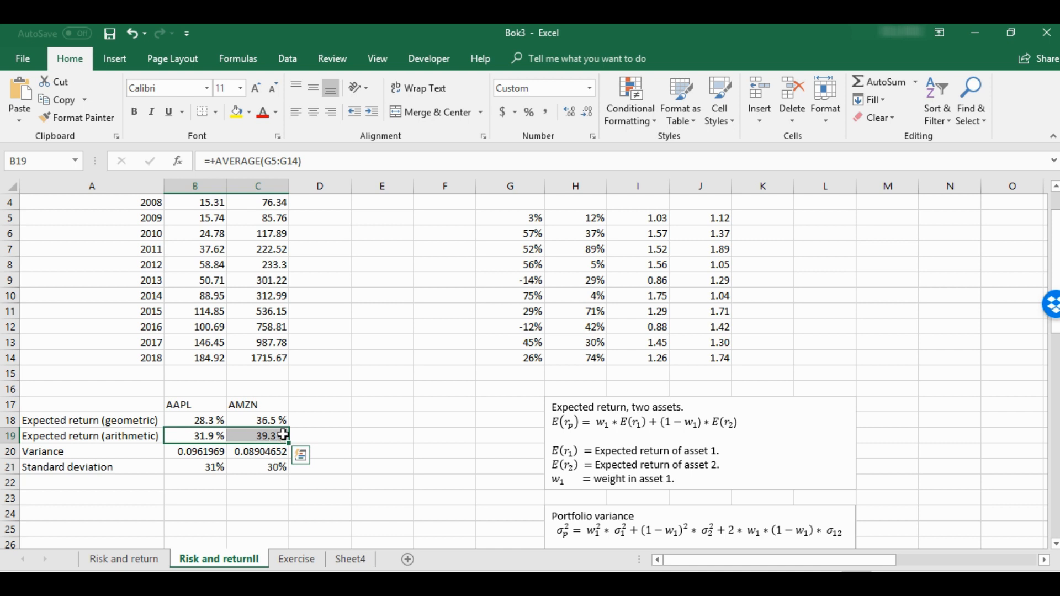
pyautogui.hotkey('ctrl', 'z')
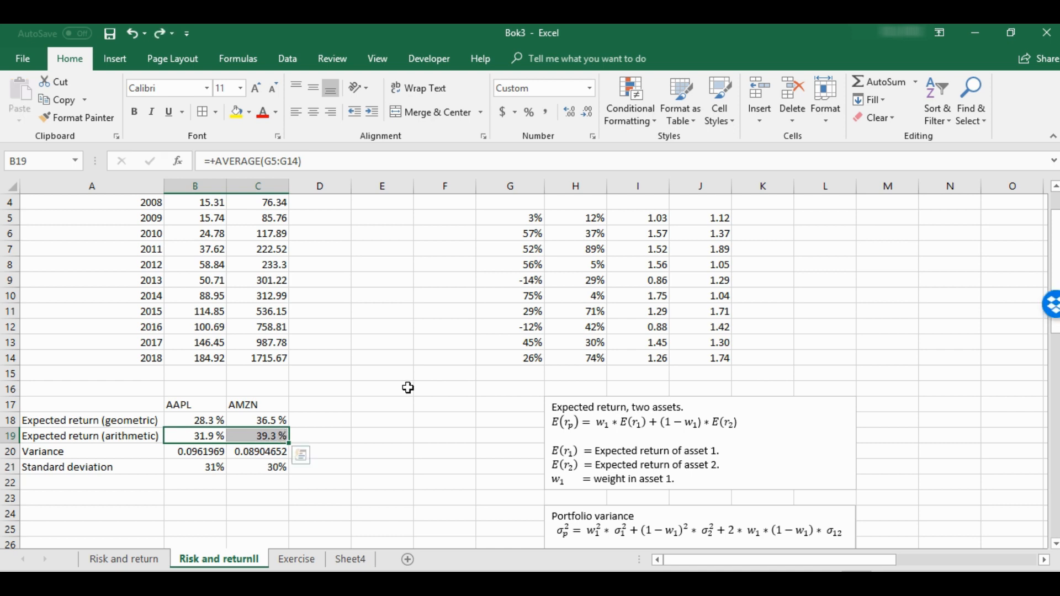
pyautogui.scroll(-3, 439, 401)
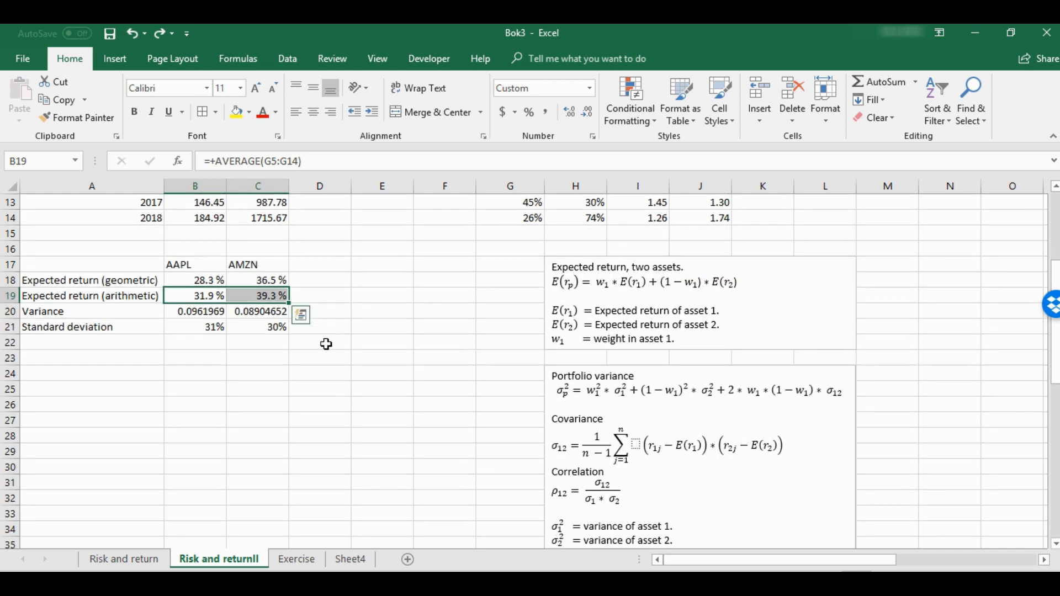
# Apply all borders to D22:F25 and enter the column headers AAPL in E23 and AMZN in F23
pyautogui.moveTo(327, 346); pyautogui.dragTo(414, 389)
pyautogui.click(202, 112)
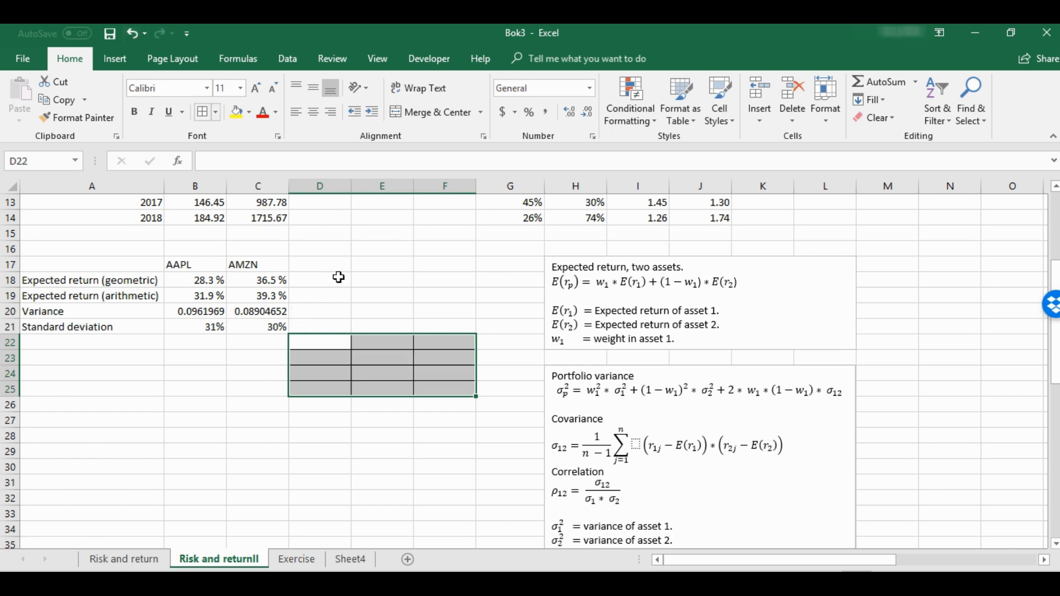
pyautogui.click(382, 357)
pyautogui.write('AA')
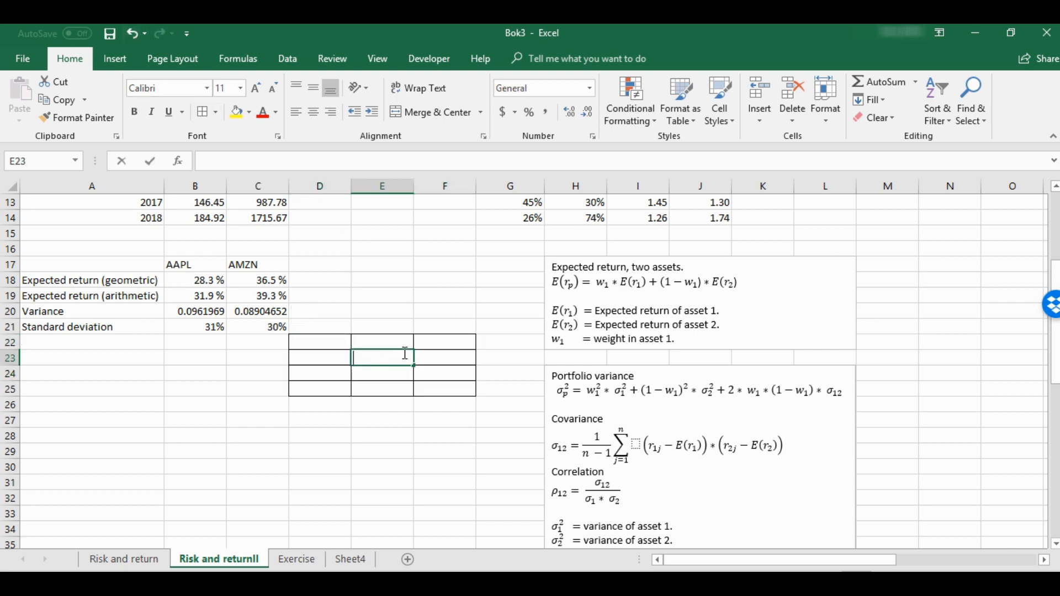
pyautogui.write('PL')
pyautogui.press('Tab')
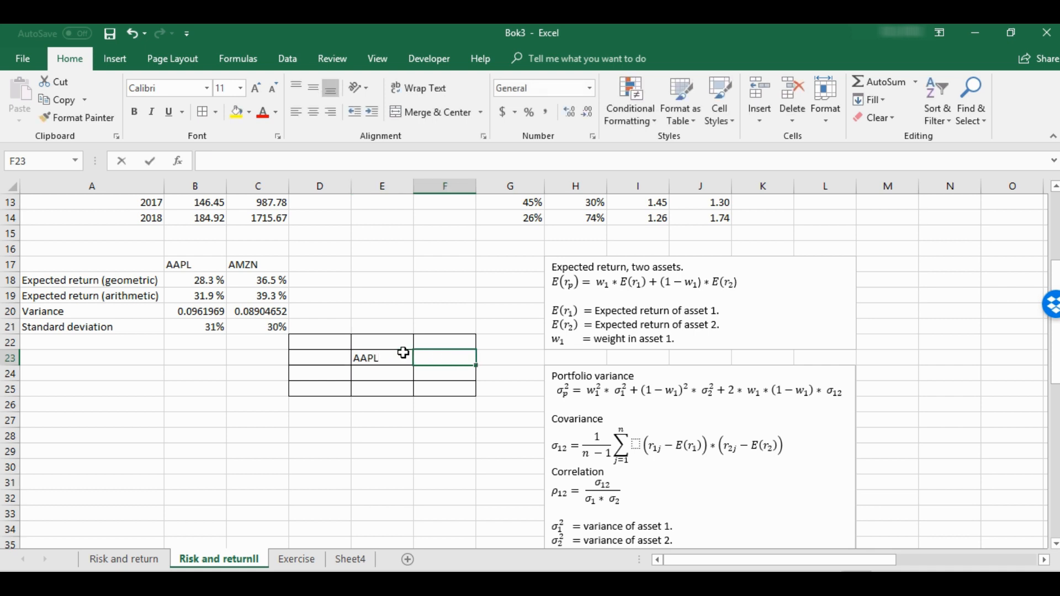
pyautogui.write('AMZN')
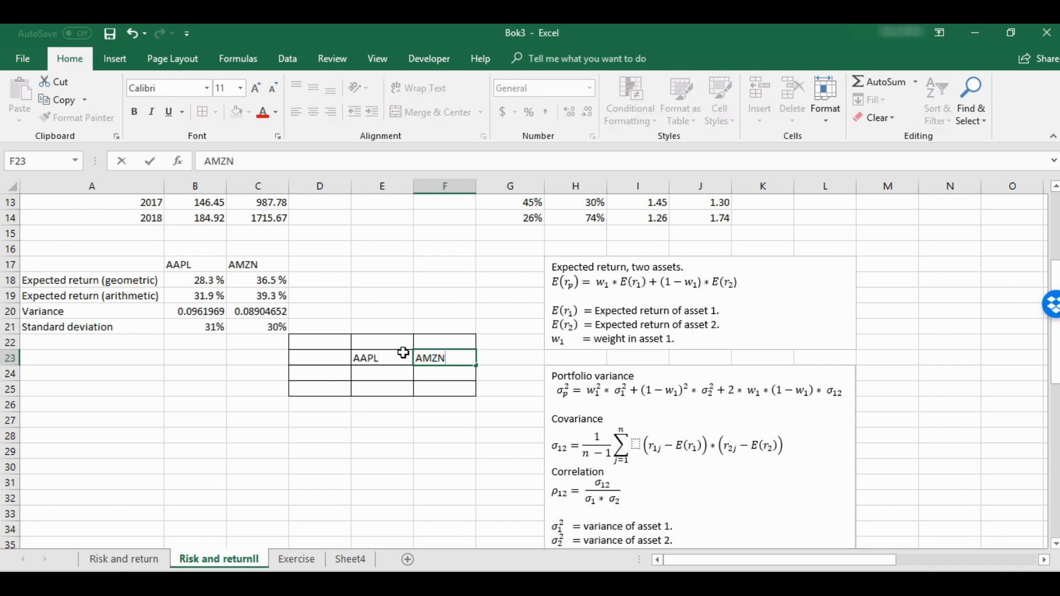
pyautogui.press('Return')
# Copy the AAPL and AMZN headers from E23:F23 and paste them transposed as row labels in D24:D25
pyautogui.moveTo(403, 358); pyautogui.dragTo(436, 361)
pyautogui.hotkey('ctrl', 'c')
pyautogui.click(328, 375)
pyautogui.rightClick(327, 375)
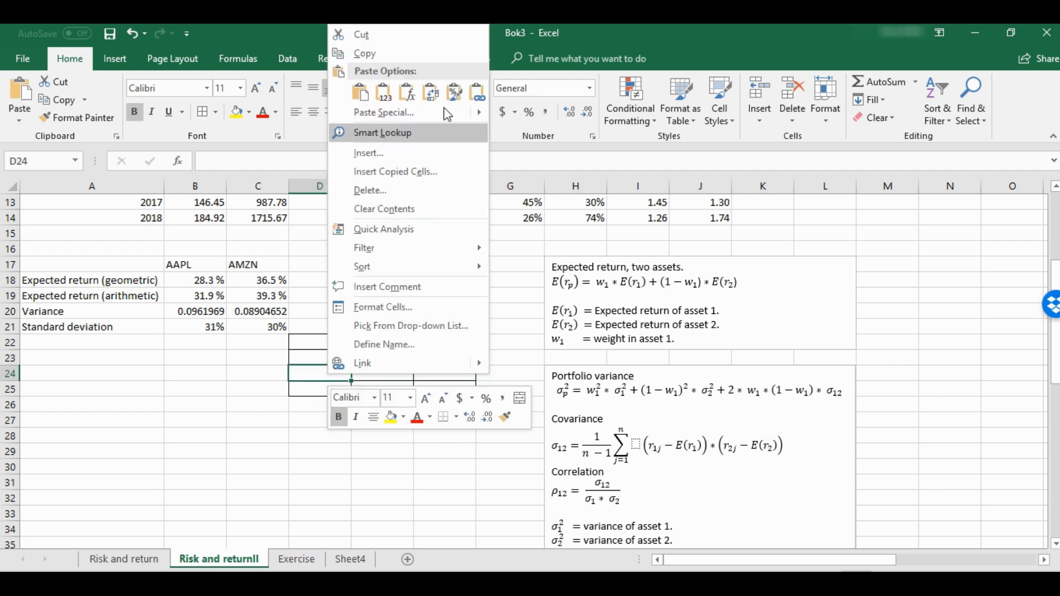
pyautogui.click(433, 109)
# Title the bordered table "Covariance Matrix" in D22
pyautogui.click(343, 341)
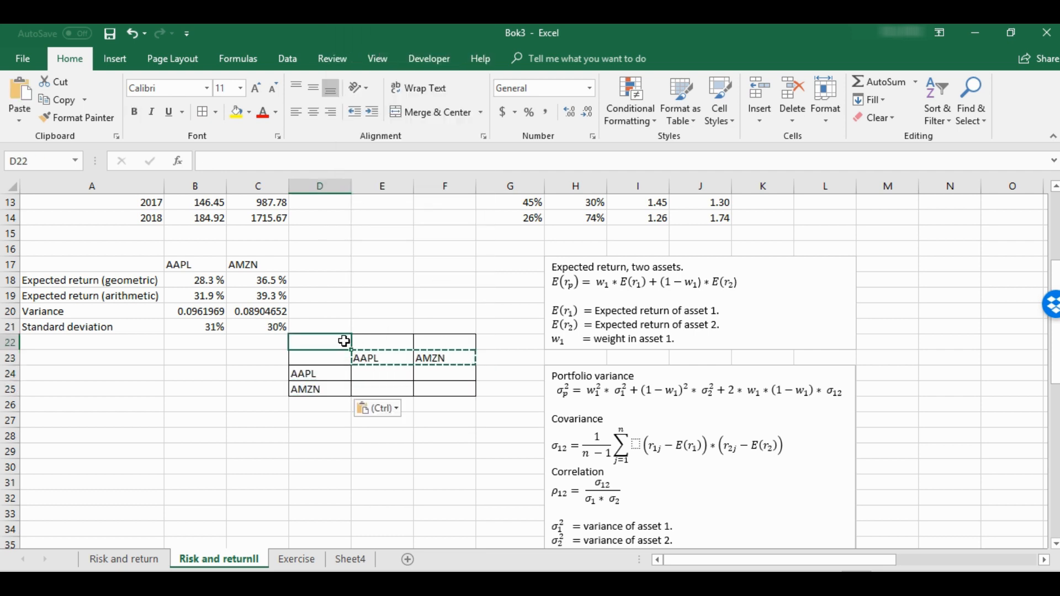
pyautogui.write('Ca')
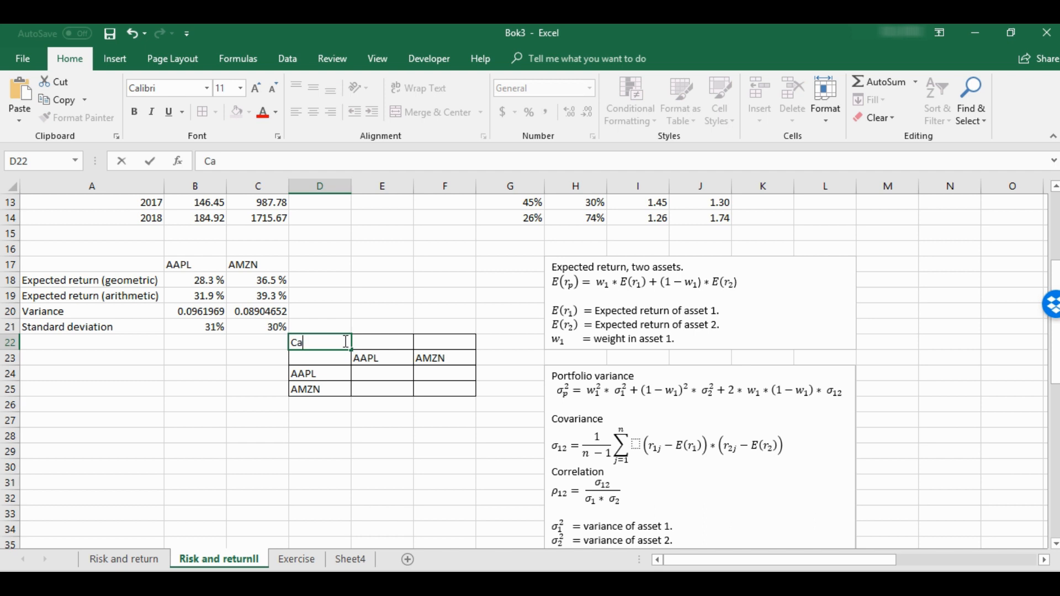
pyautogui.write('ovra')
pyautogui.press('BackSpace')
pyautogui.press('BackSpace')
pyautogui.write('ariance Matrix')
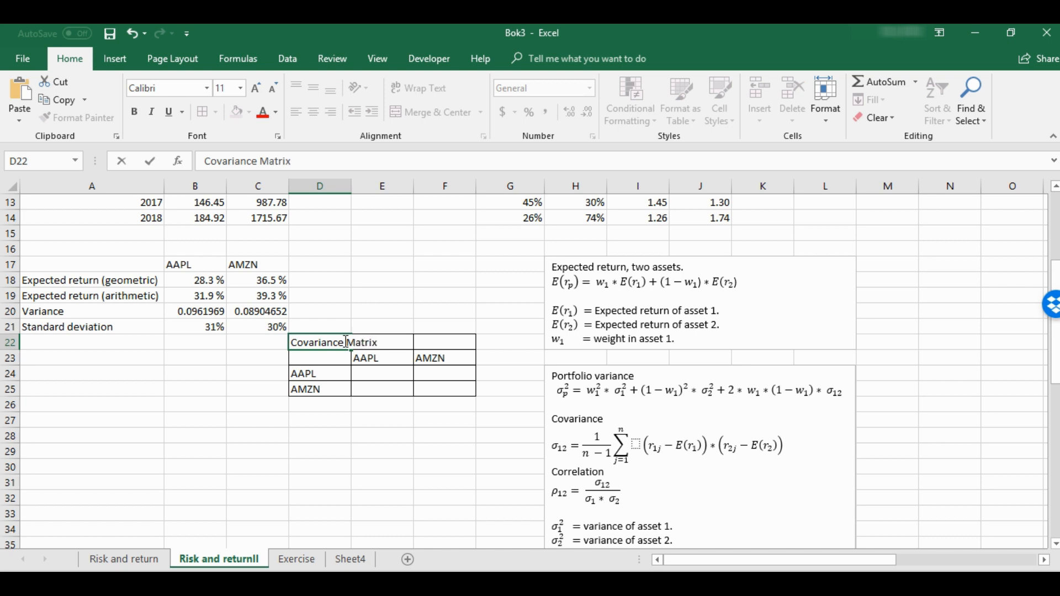
pyautogui.press('Return')
pyautogui.click(395, 378)
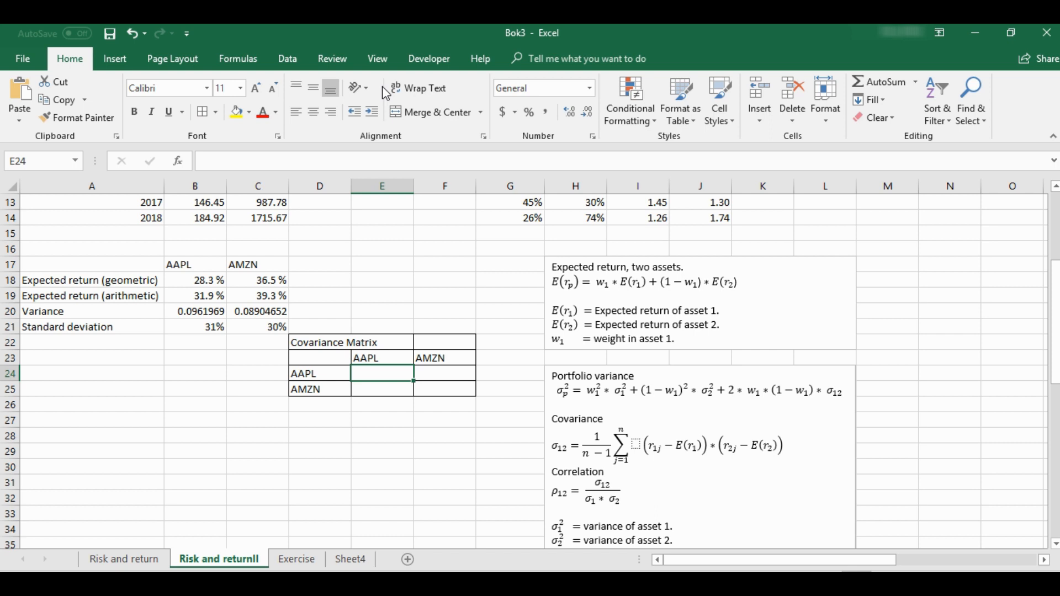
pyautogui.write('+mm')
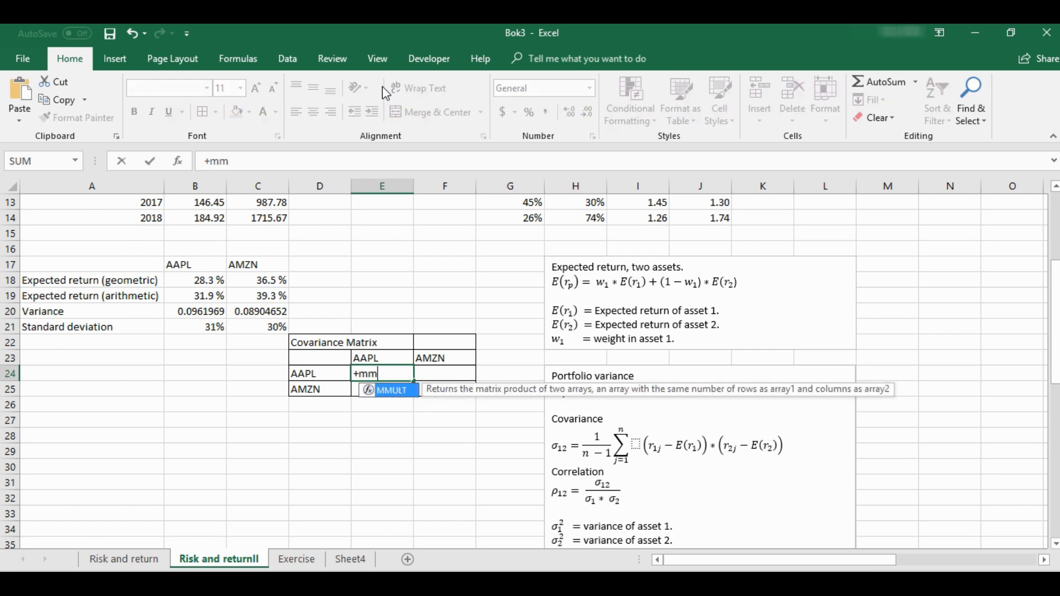
pyautogui.doubleClick(399, 390)
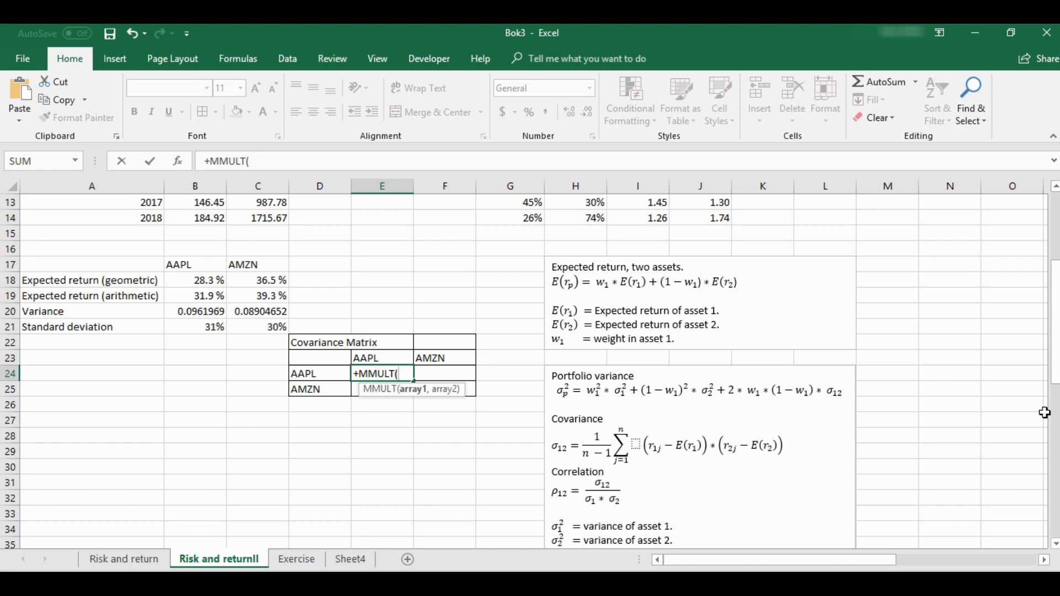
pyautogui.press('Escape')
# Review the AAPL and AMZN yearly return columns that feed the covariance matrix
pyautogui.click(484, 416)
pyautogui.scroll(4, 499, 416)
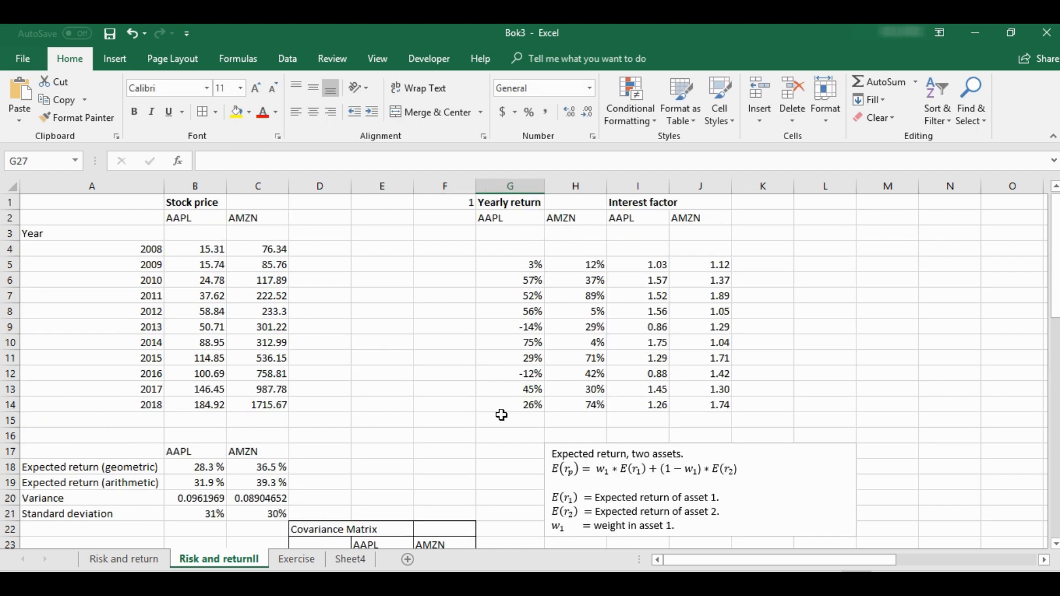
pyautogui.moveTo(527, 265); pyautogui.dragTo(575, 419)
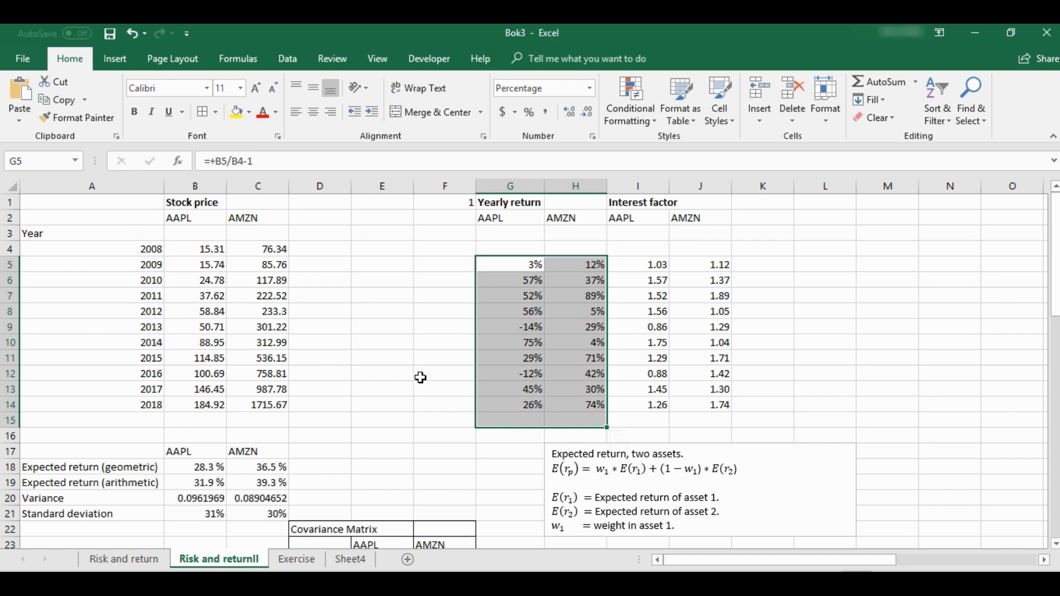
# Start a matrix formula across E24:F25 with MMULT and a nested TRANSPOSE as its first array
pyautogui.scroll(-5, 421, 377)
pyautogui.moveTo(383, 331); pyautogui.dragTo(432, 345)
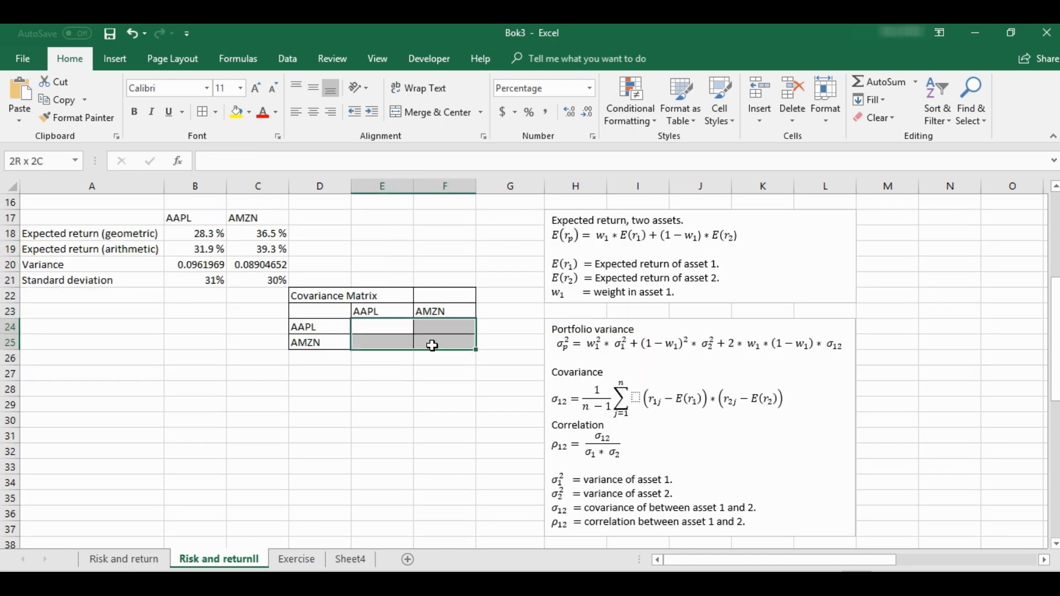
pyautogui.click(238, 159)
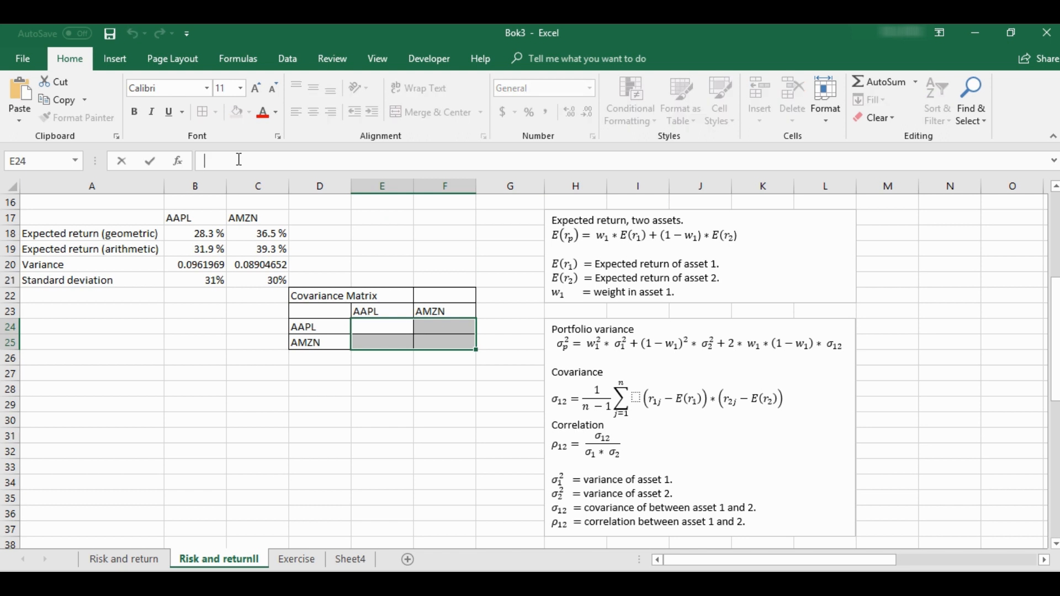
pyautogui.write('+mm')
pyautogui.press('Tab')
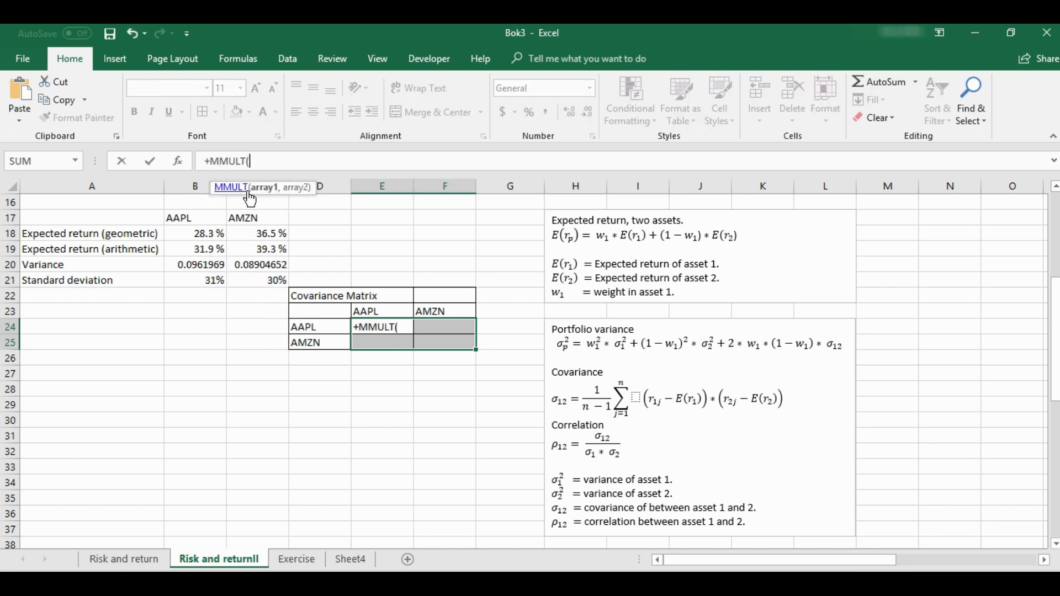
pyautogui.write('tra')
pyautogui.press('Tab')
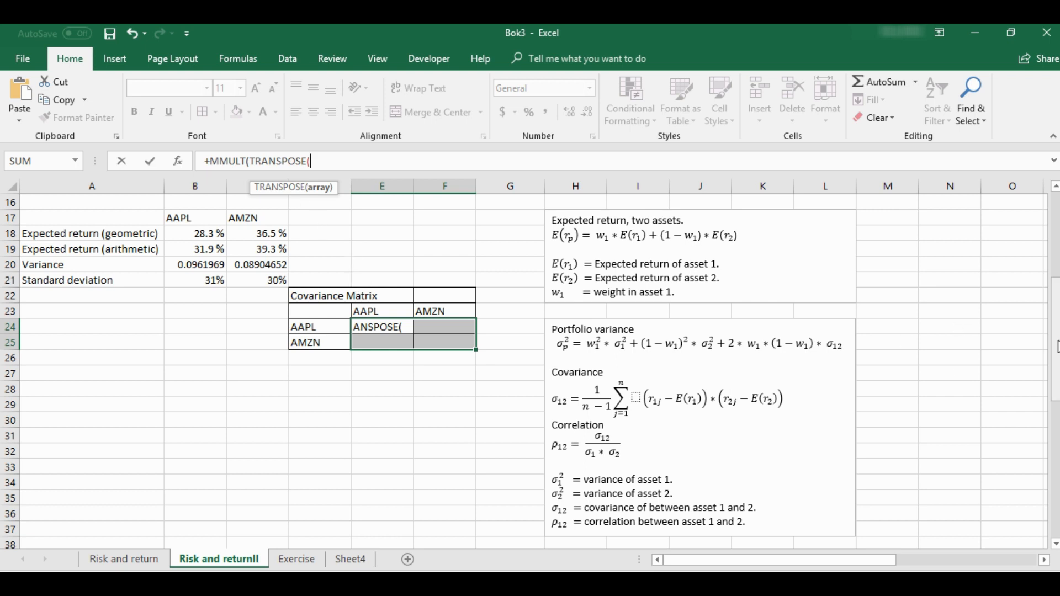
# Fill the TRANSPOSE argument with the yearly returns G5:H14 minus the arithmetic expected returns B19:C19 and close it
pyautogui.moveTo(1056, 347); pyautogui.dragTo(1053, 236)
pyautogui.moveTo(521, 264); pyautogui.dragTo(600, 402)
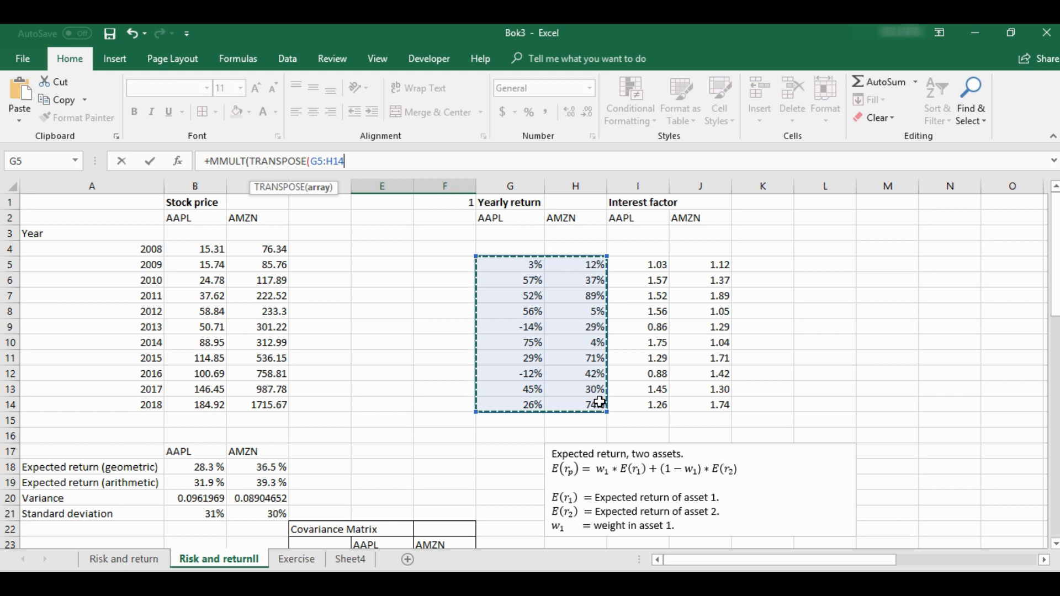
pyautogui.write('-')
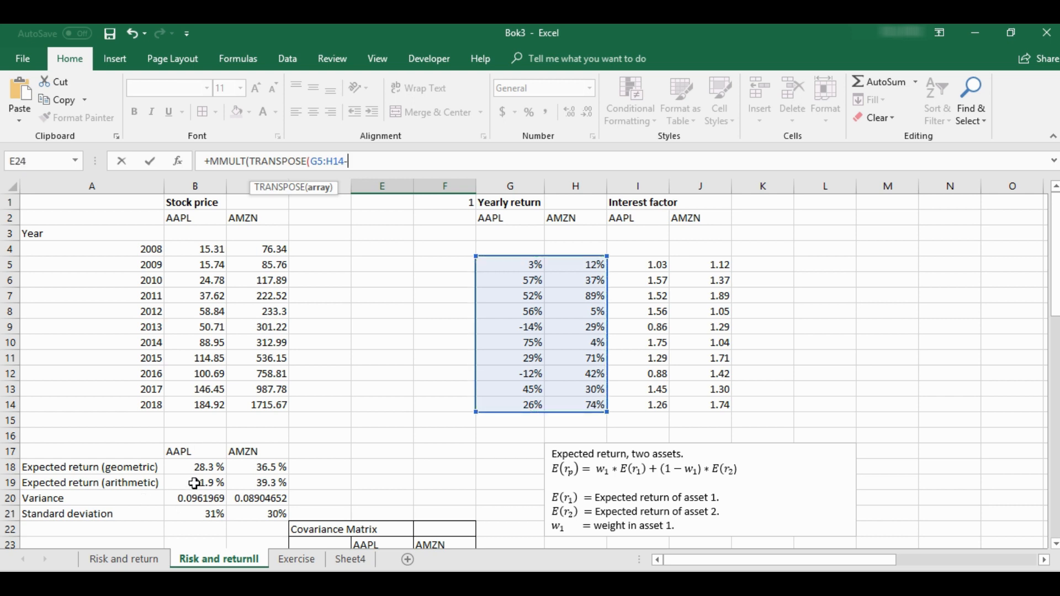
pyautogui.moveTo(194, 485); pyautogui.dragTo(247, 489)
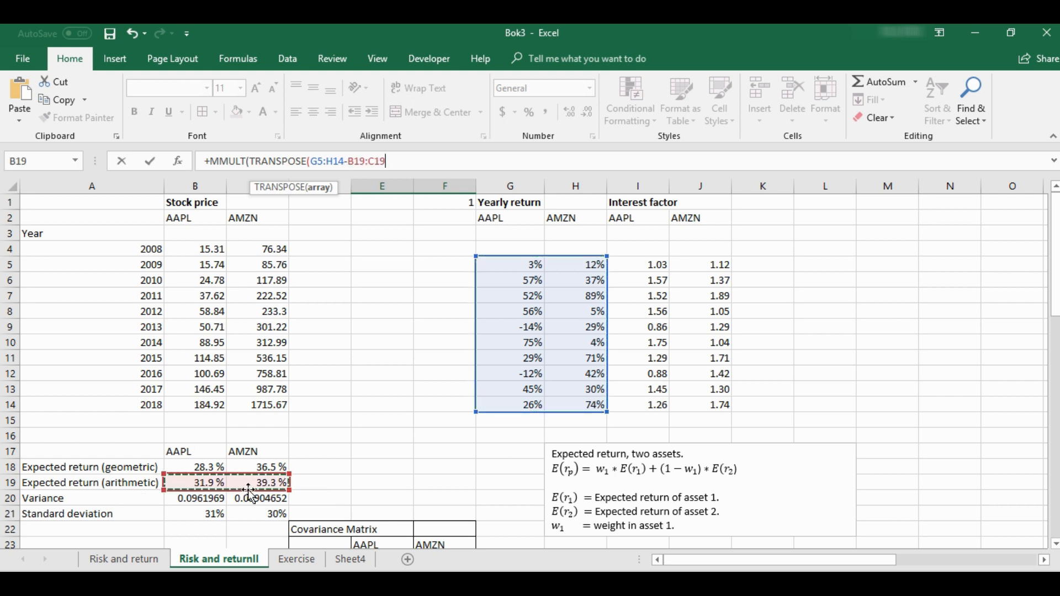
pyautogui.write('),')
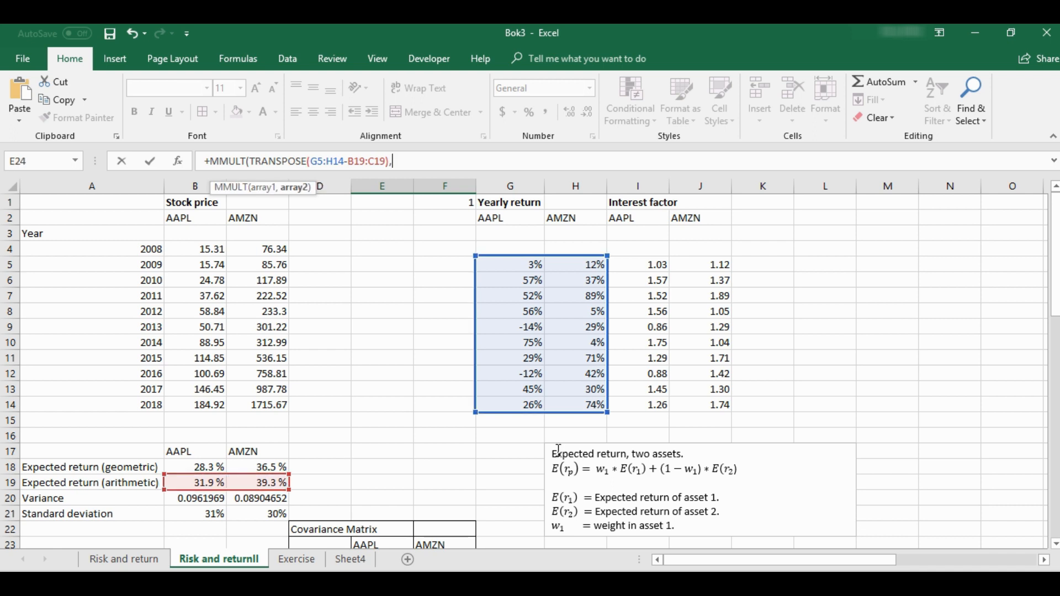
# Use G5:H14-B19:C19 as the second MMULT array, divide the product by (10-1), and commit it as an array formula
pyautogui.moveTo(522, 270); pyautogui.dragTo(576, 413)
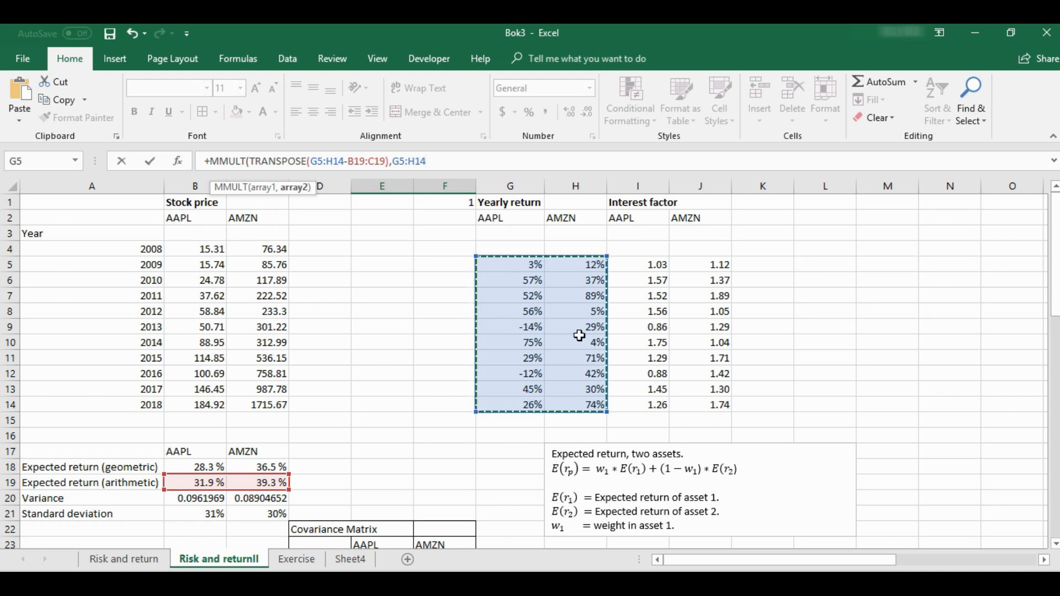
pyautogui.write('-')
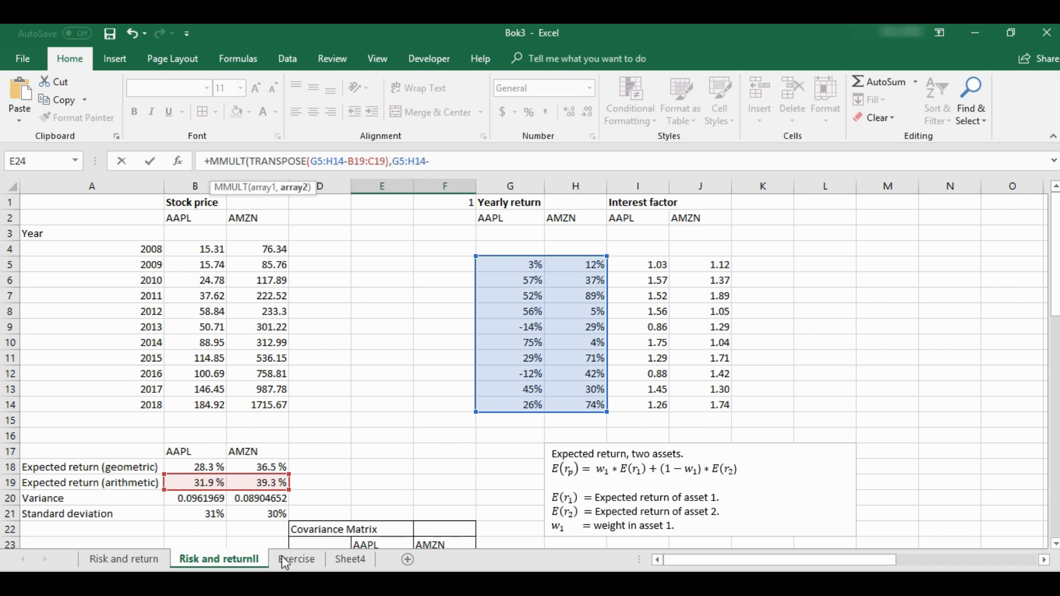
pyautogui.moveTo(204, 483); pyautogui.dragTo(243, 487)
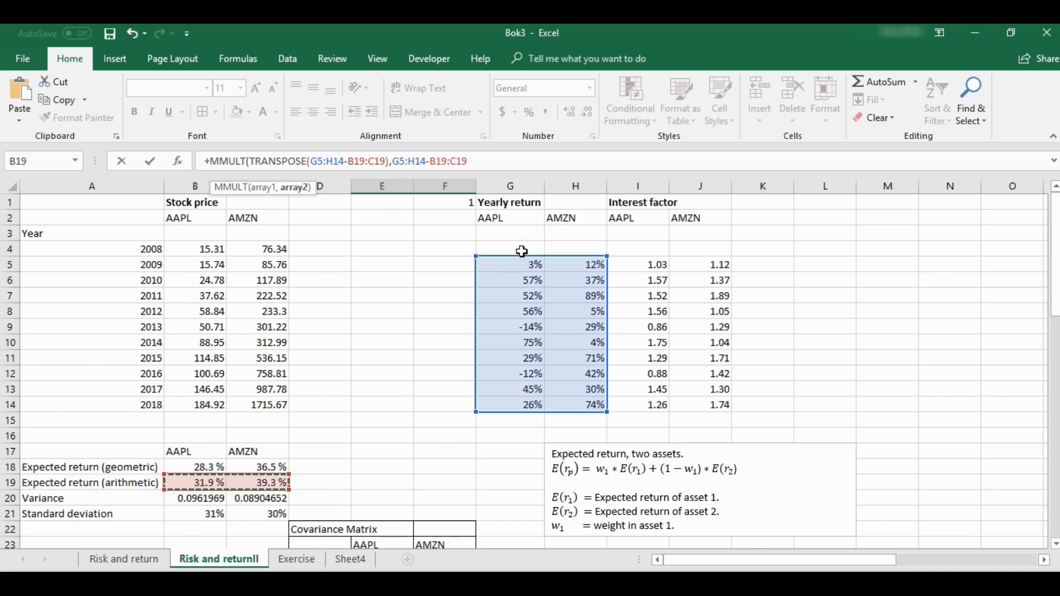
pyautogui.write(')/(10-1')
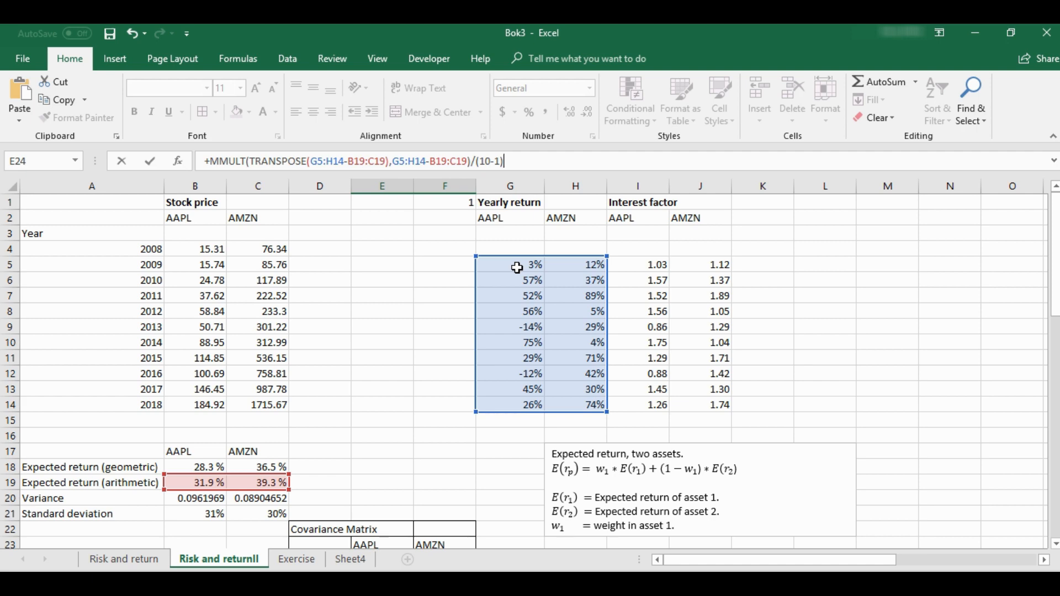
pyautogui.hotkey('ctrl', 'shift', 'Return')
# Examine the covariance matrix cells and compare the AAPL diagonal entry with the AAPL variance in B20
pyautogui.scroll(-3, 516, 267)
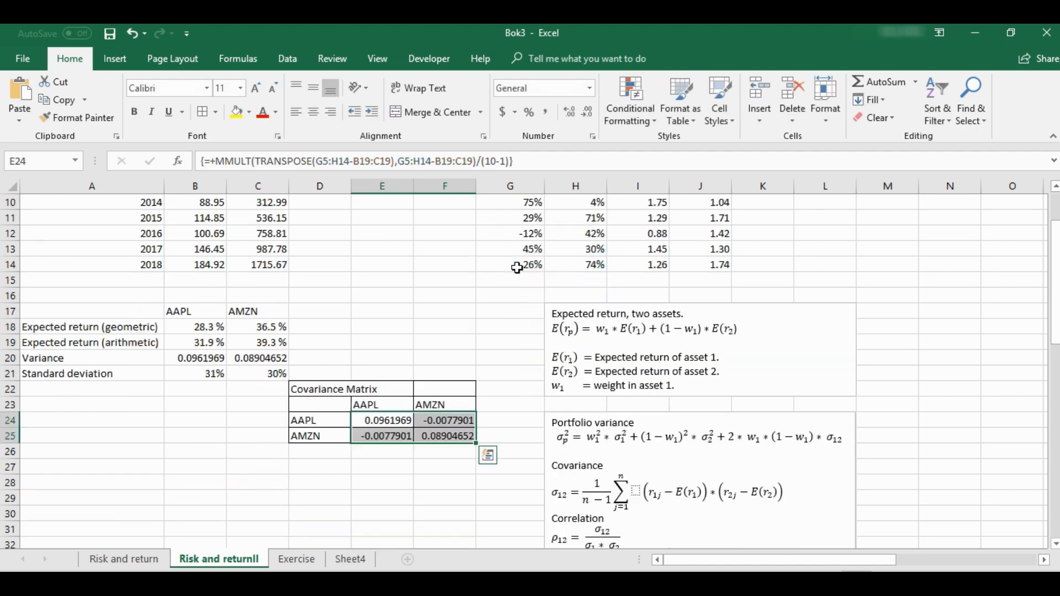
pyautogui.click(382, 423)
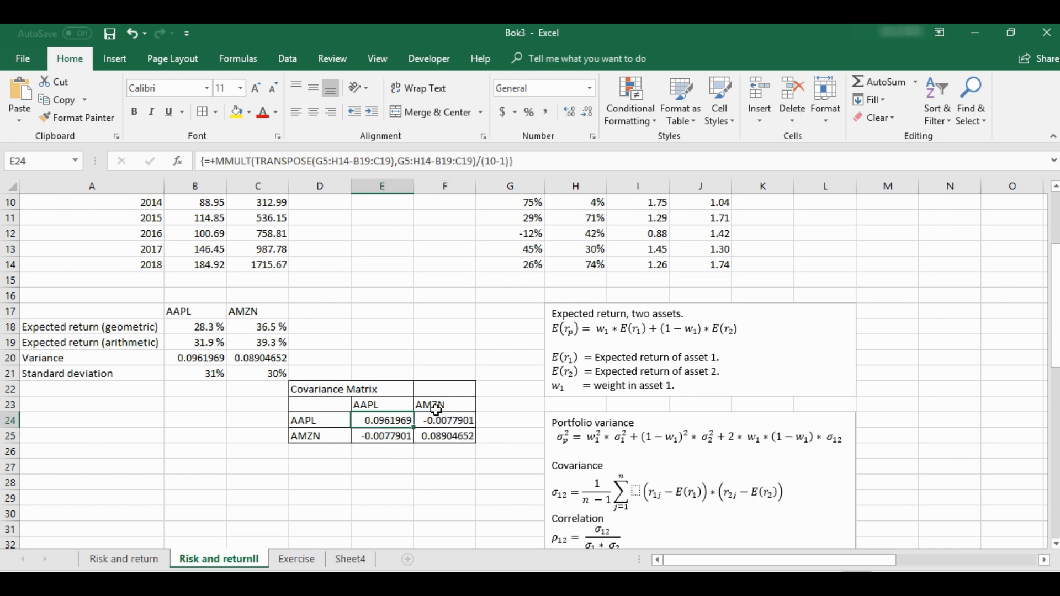
pyautogui.scroll(-1, 444, 461)
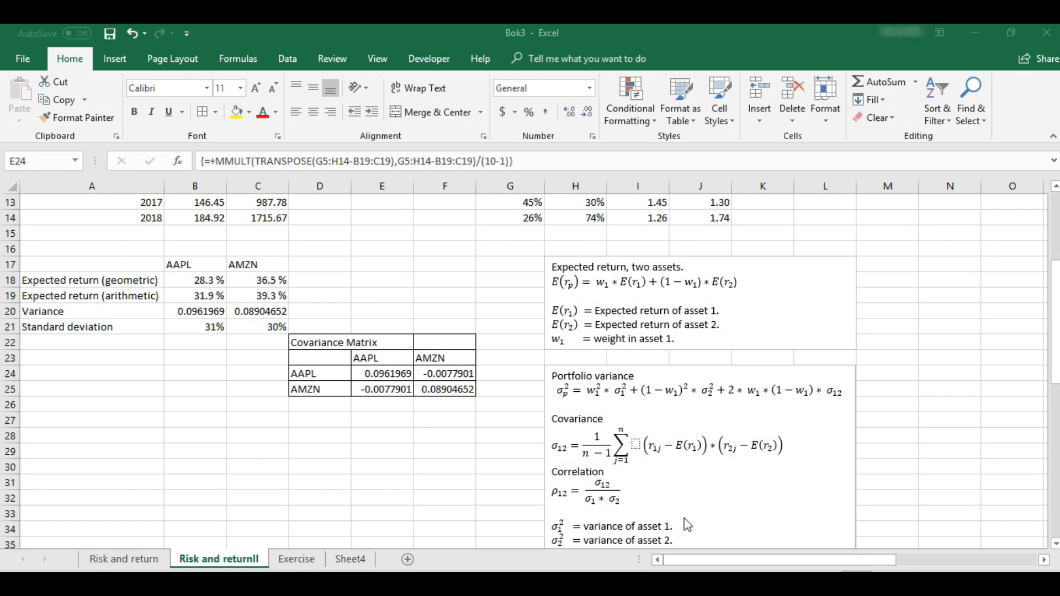
pyautogui.click(392, 389)
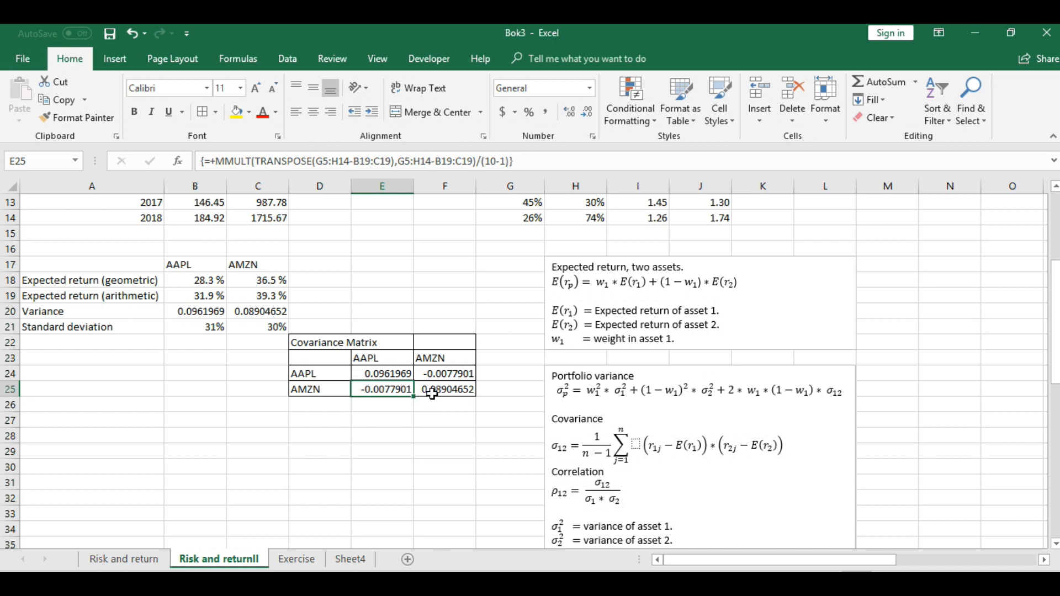
pyautogui.click(398, 373)
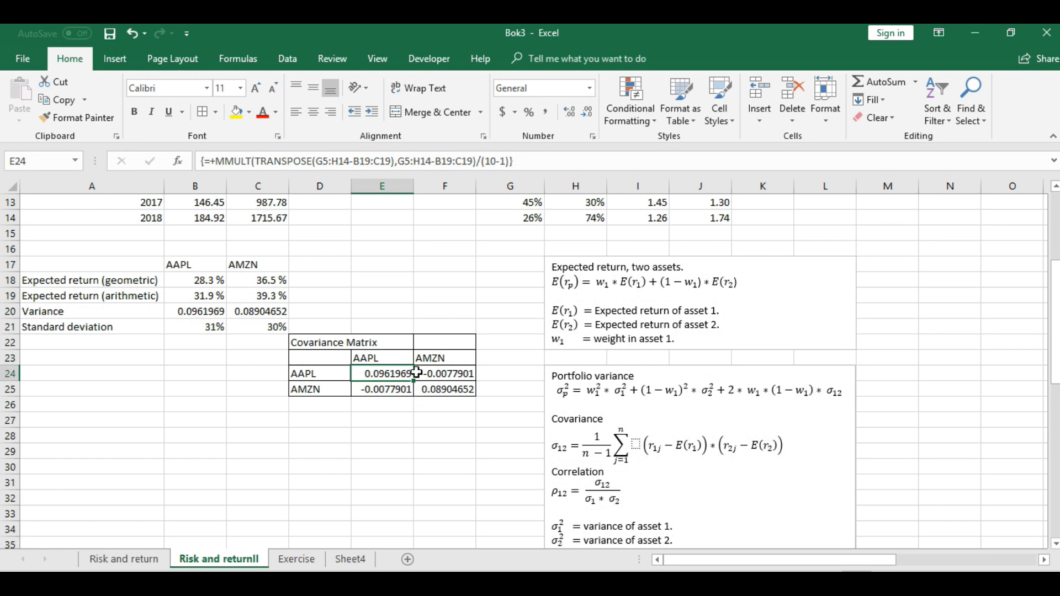
pyautogui.click(204, 312)
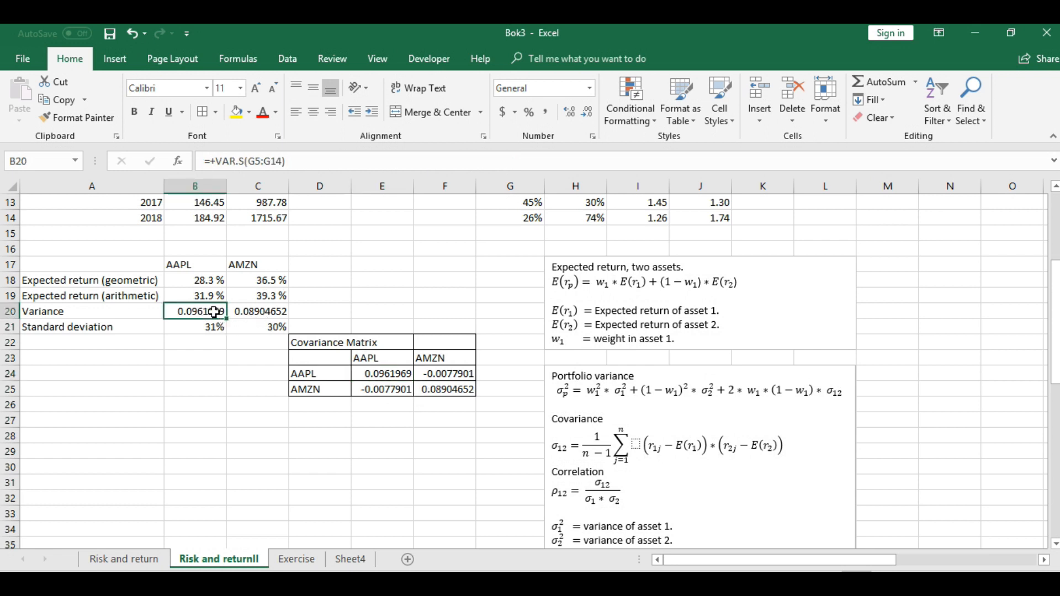
pyautogui.click(375, 377)
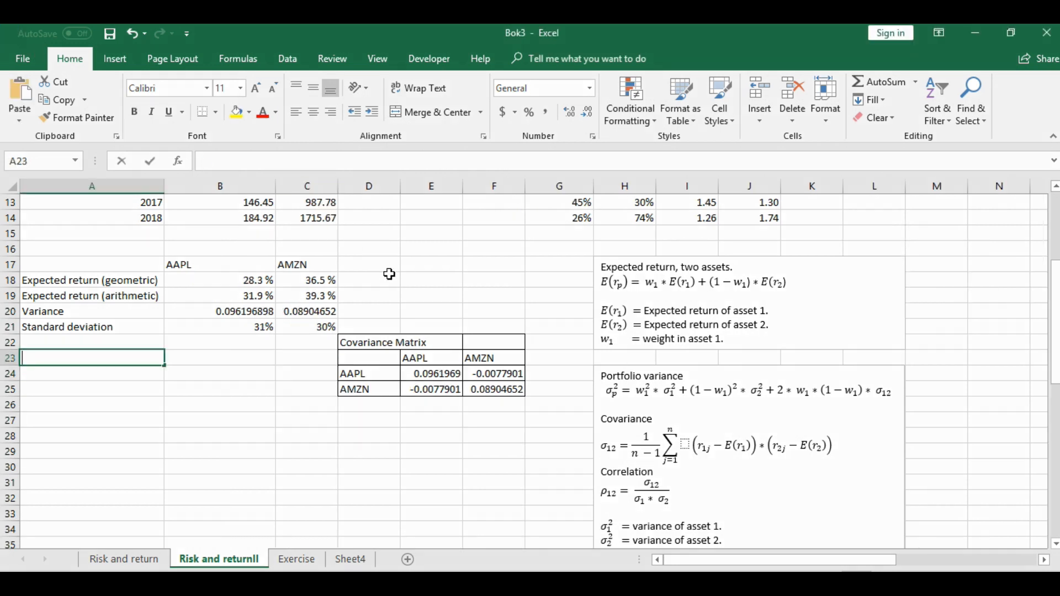
# Enter the labels Portfolio, AAPL and AMZN in A23:A25
pyautogui.write('o')
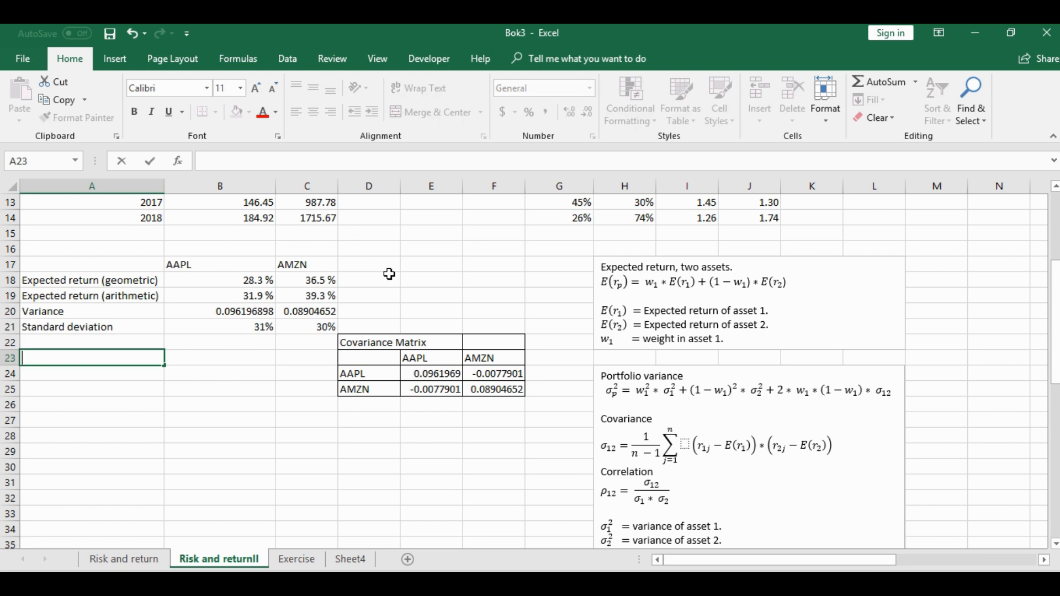
pyautogui.write('Portfolio')
pyautogui.press('Return')
pyautogui.write('AAPL')
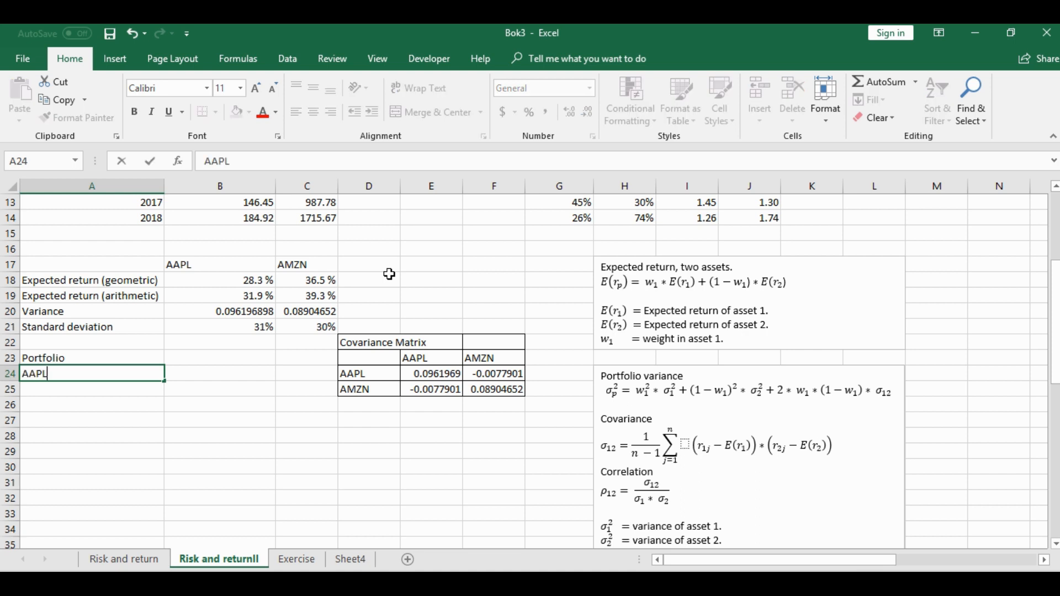
pyautogui.press('Return')
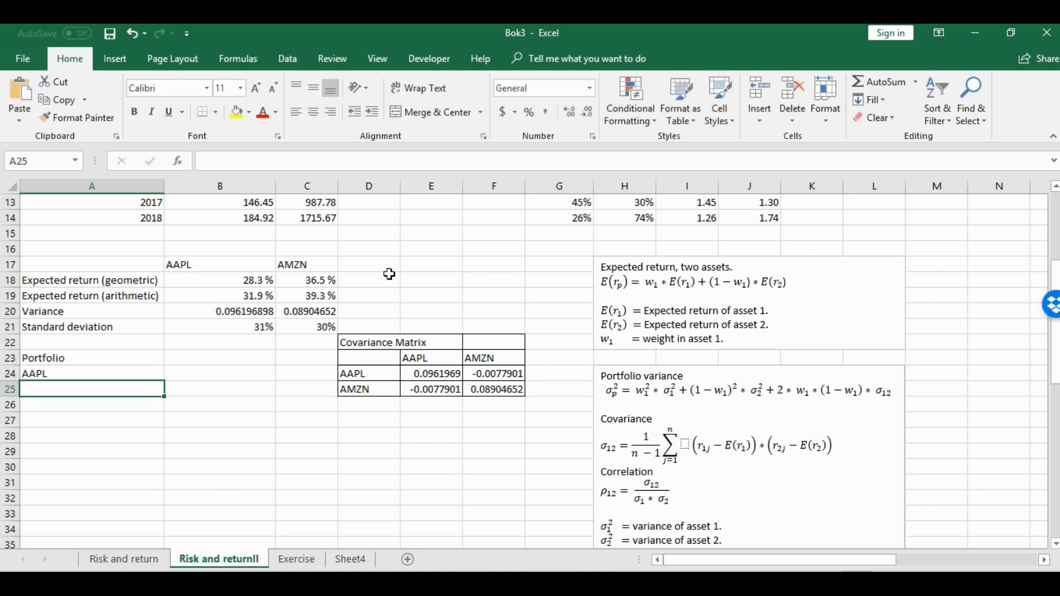
pyautogui.write('A')
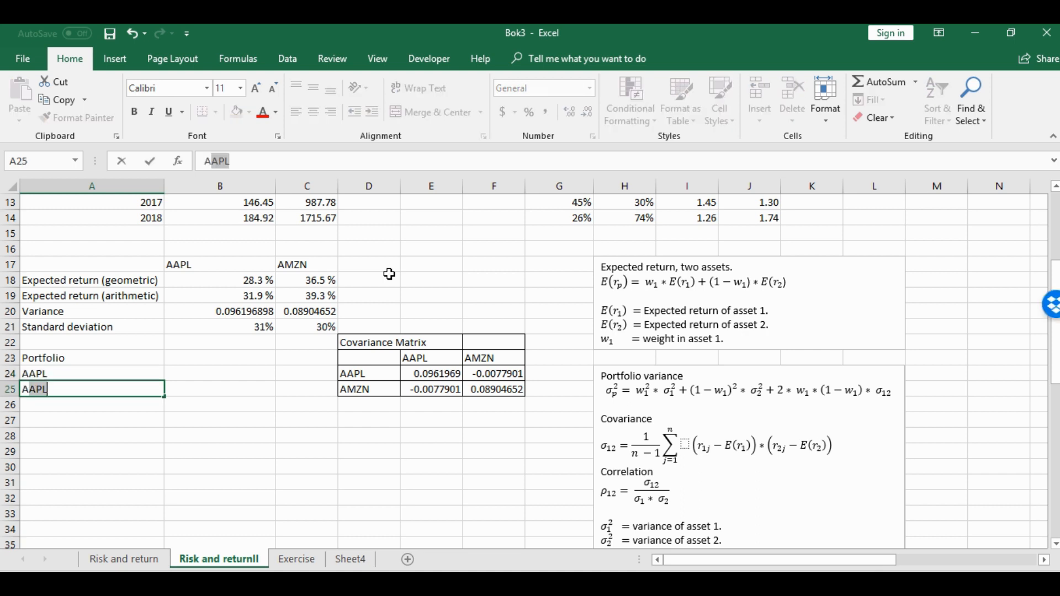
pyautogui.write('MZN')
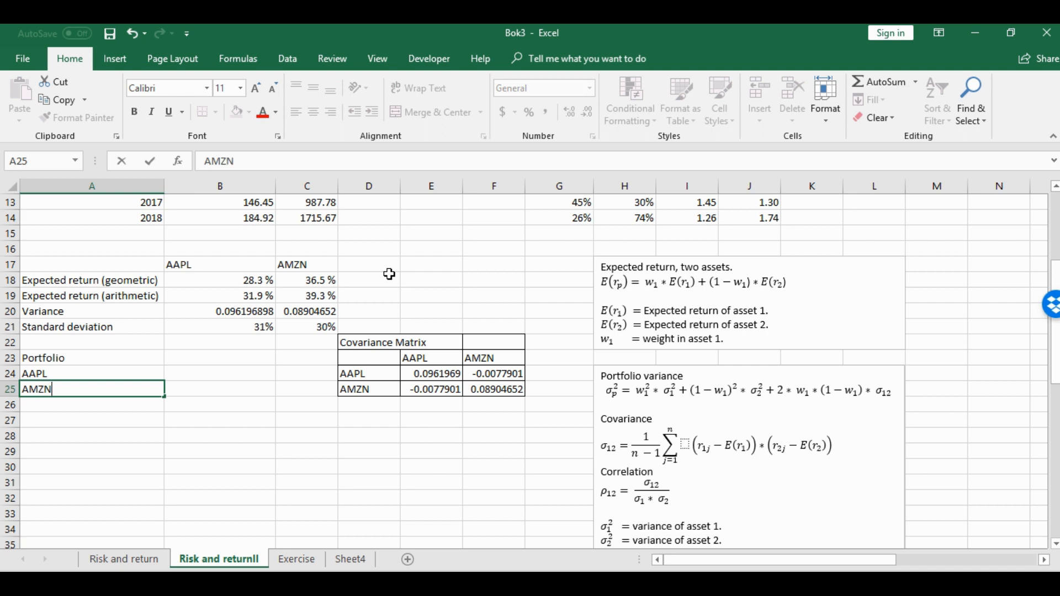
# Set the portfolio weights to 30% for AAPL in B24 and 70% for AMZN in B25
pyautogui.click(245, 369)
pyautogui.write('30%')
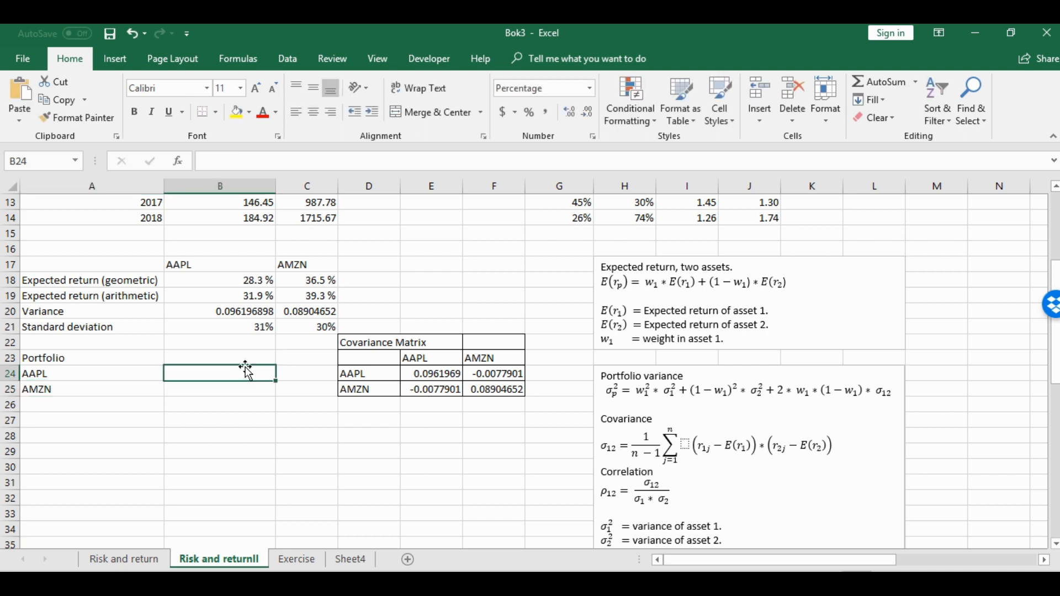
pyautogui.press('Return')
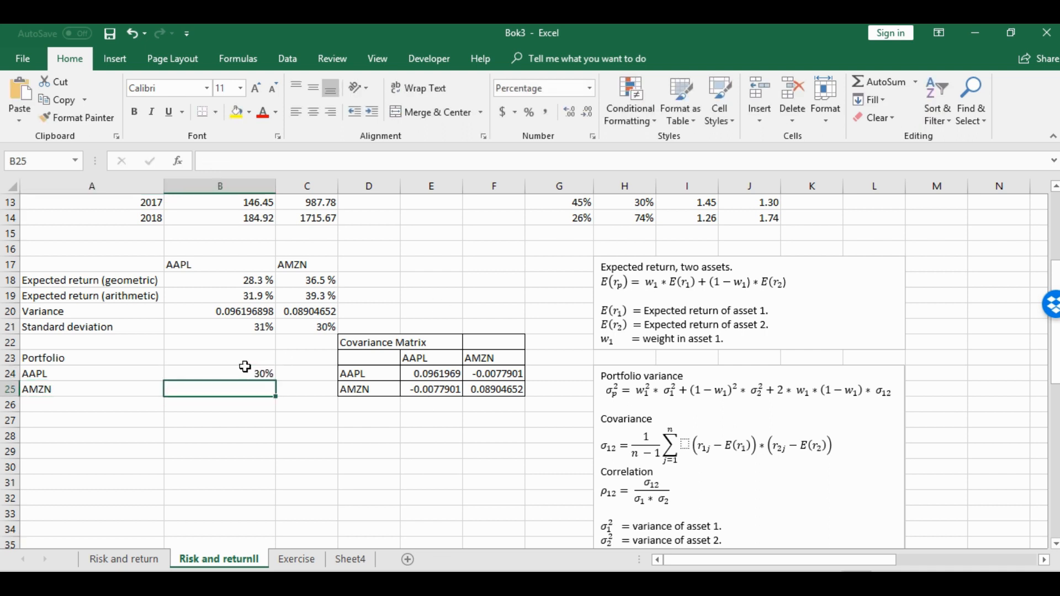
pyautogui.write('70')
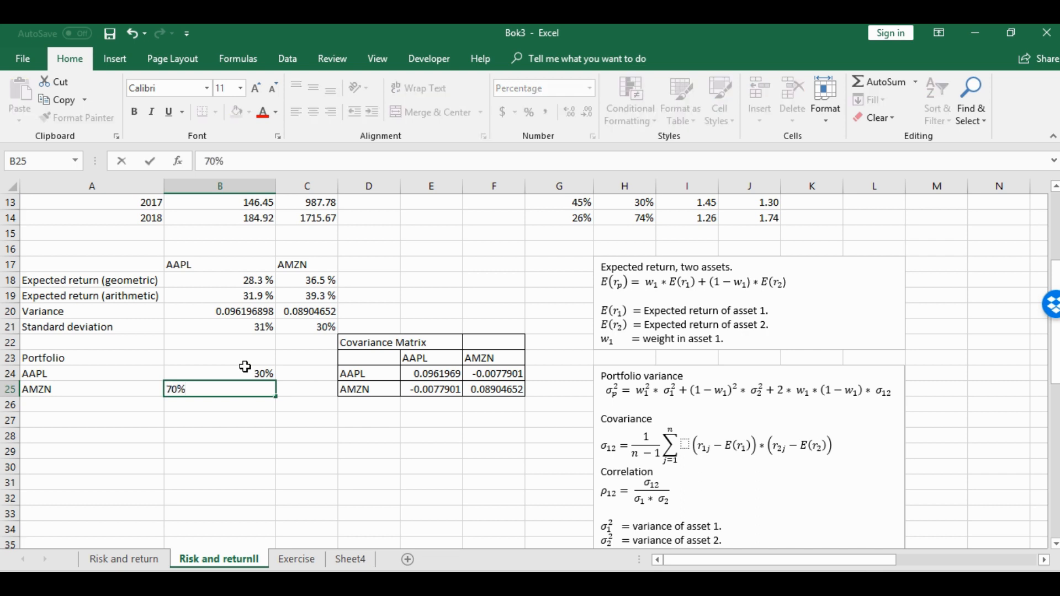
pyautogui.press('Return')
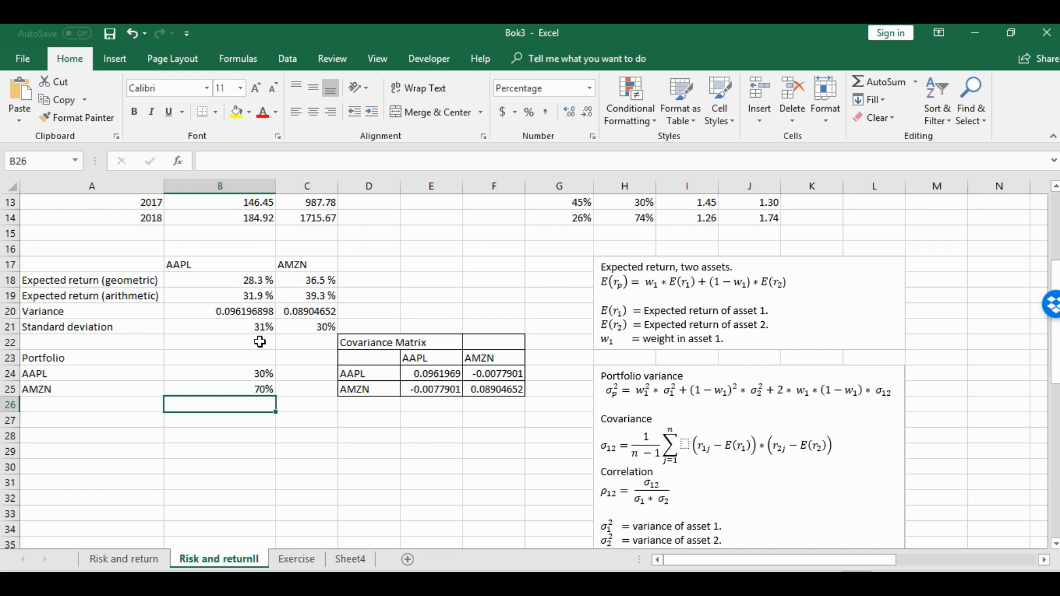
# Label A26 as Return below the portfolio weights
pyautogui.moveTo(227, 298); pyautogui.dragTo(308, 297)
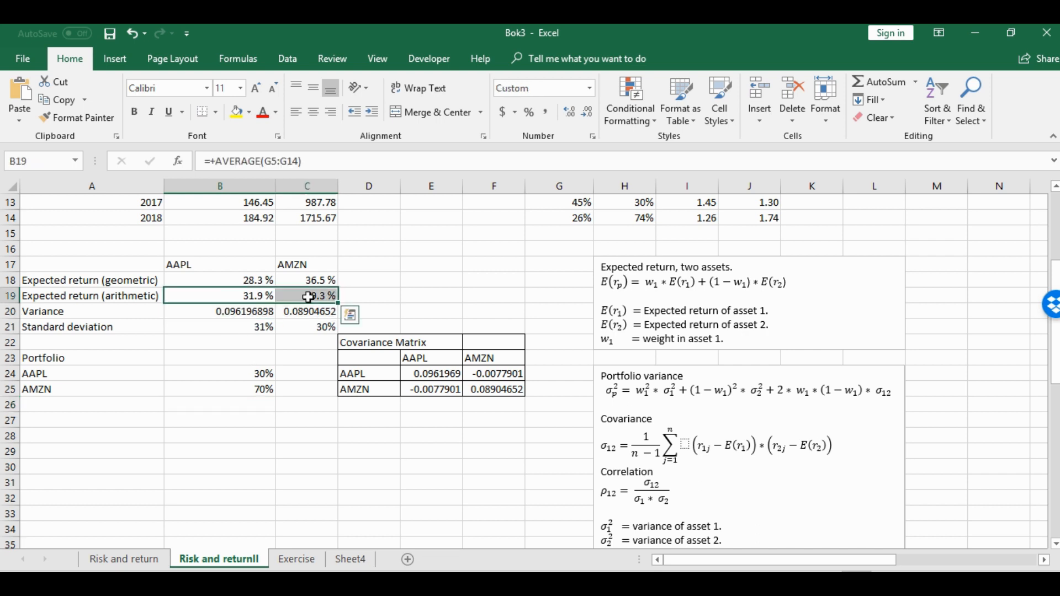
pyautogui.click(193, 404)
pyautogui.click(125, 400)
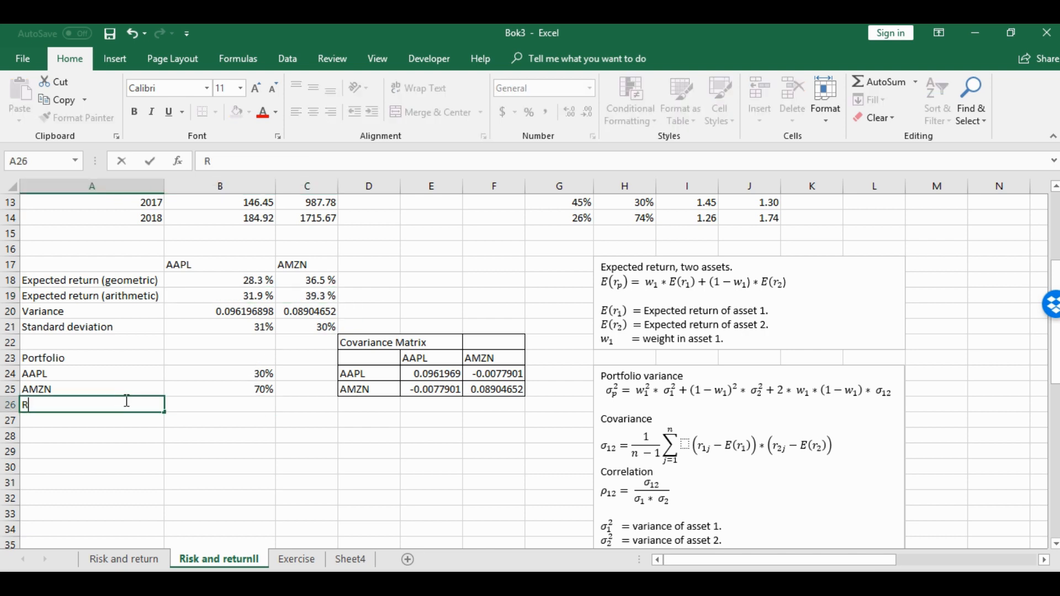
pyautogui.write('Return')
pyautogui.press('Tab')
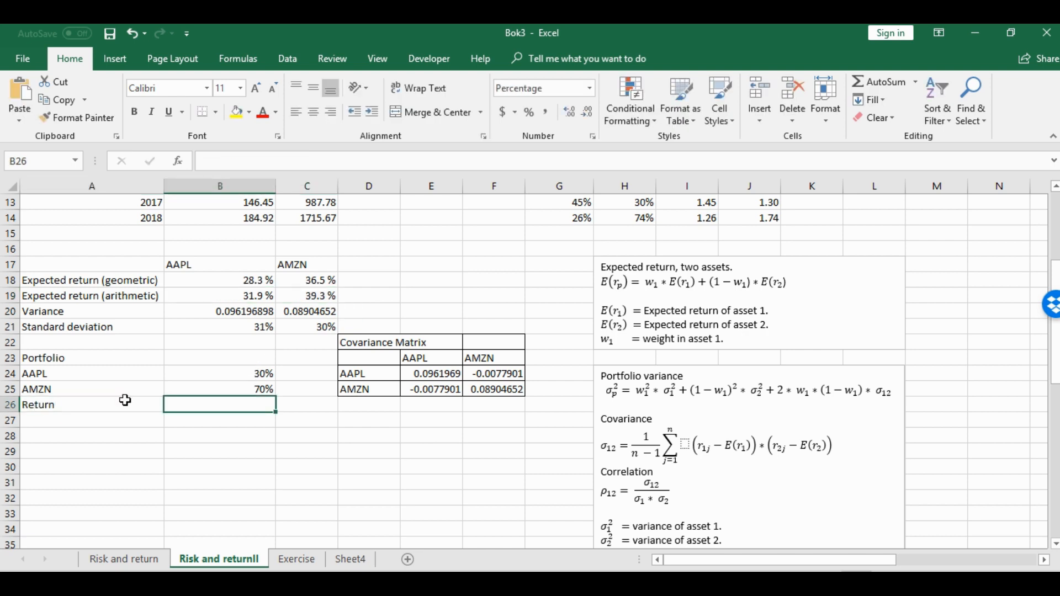
# Calculate the portfolio return in B26 from the weights and arithmetic expected returns with +(B24*B19)+(B25*C19)
pyautogui.write('+(')
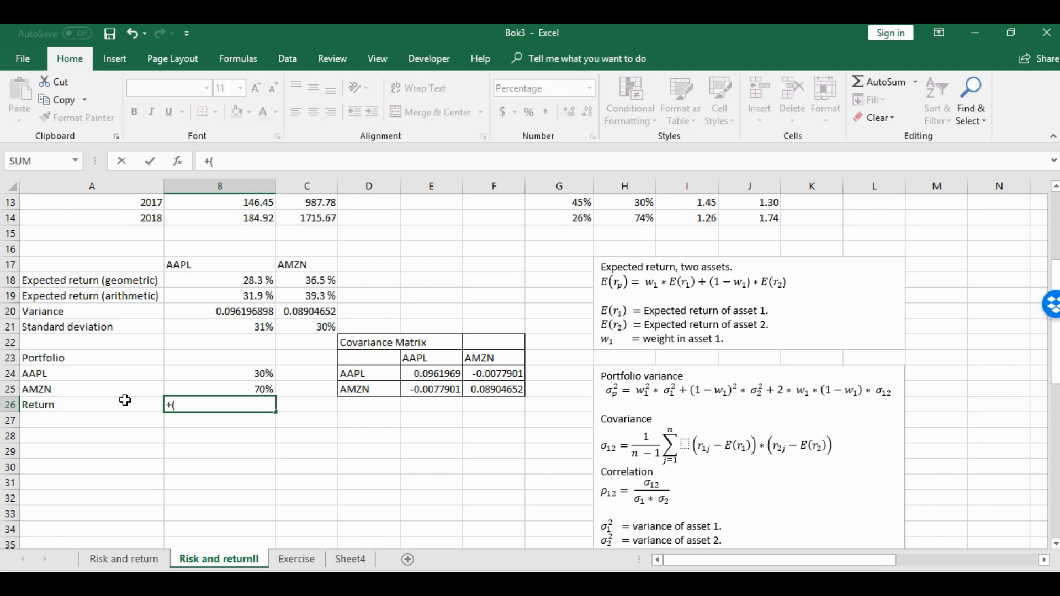
pyautogui.click(231, 375)
pyautogui.write('*')
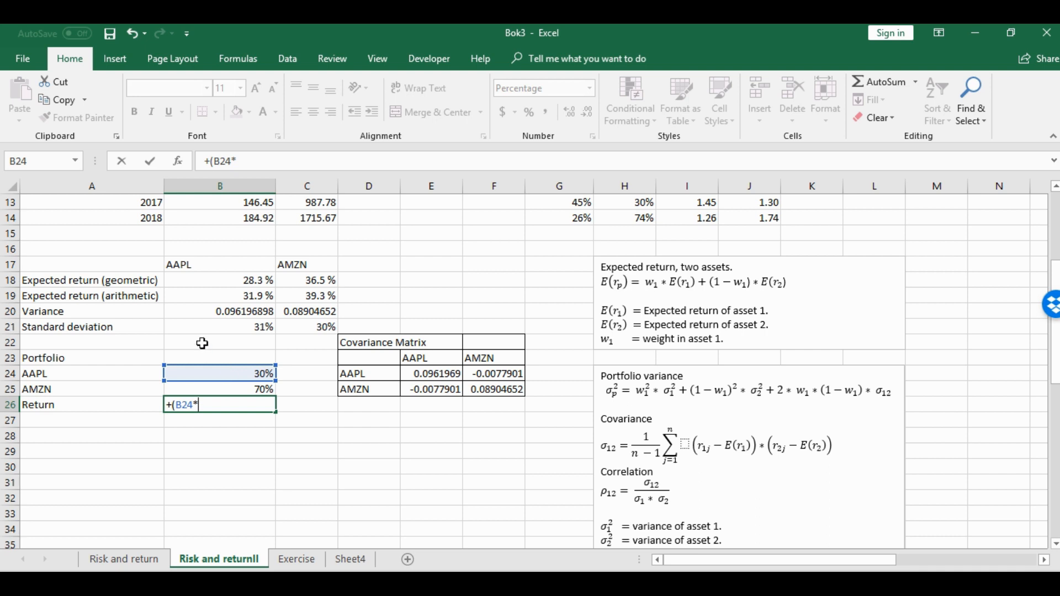
pyautogui.click(233, 296)
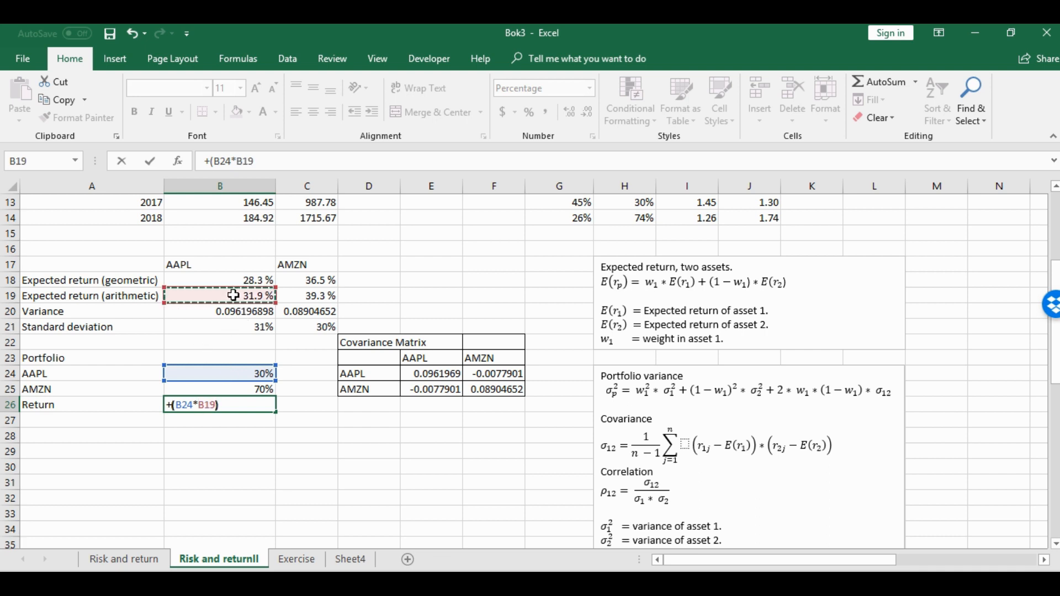
pyautogui.write(')+(')
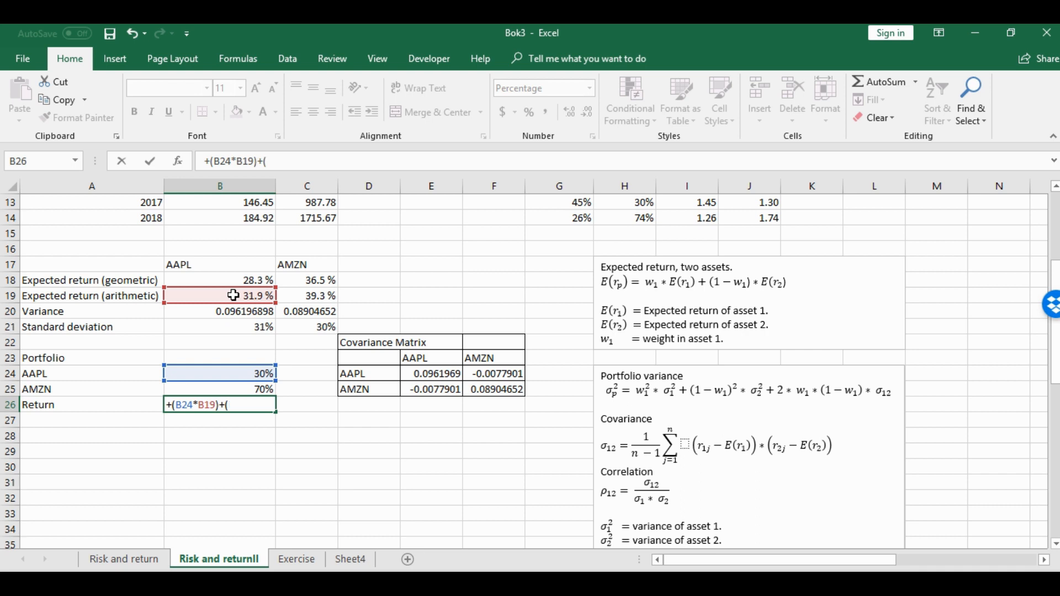
pyautogui.click(247, 388)
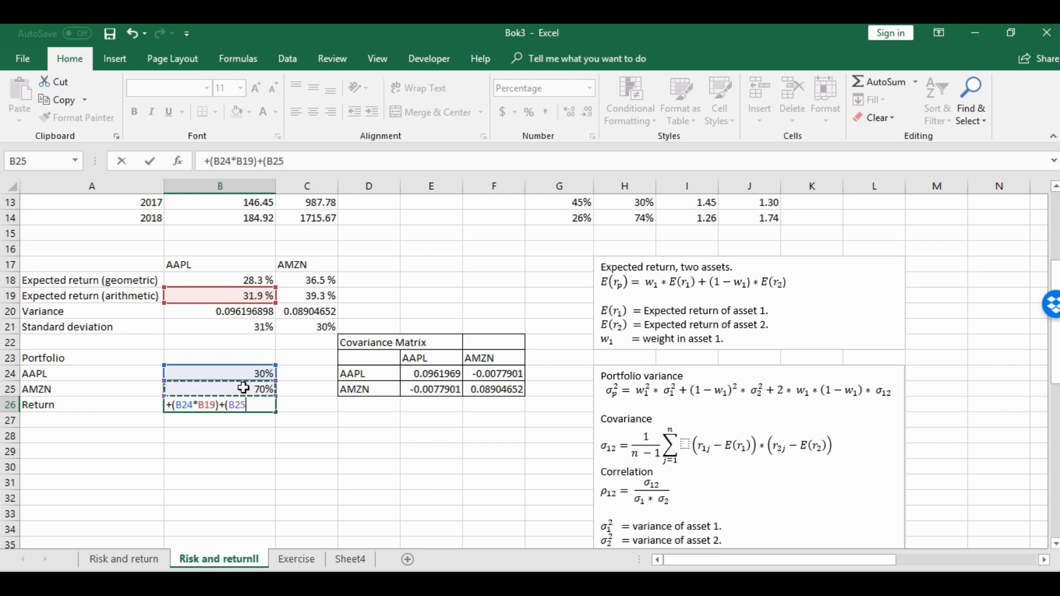
pyautogui.write('*')
pyautogui.click(318, 298)
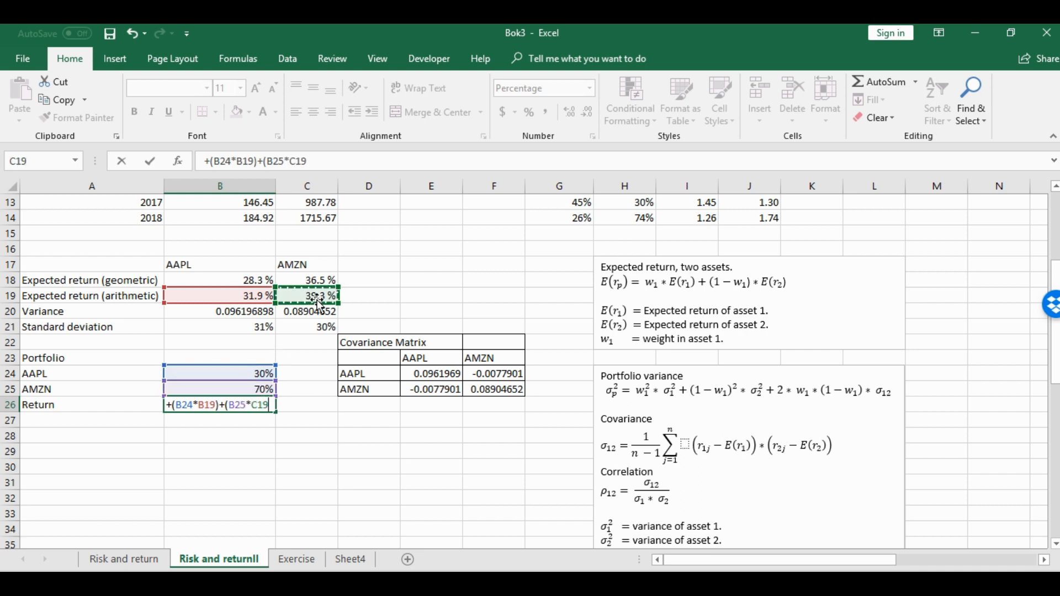
pyautogui.write(')')
pyautogui.press('Return')
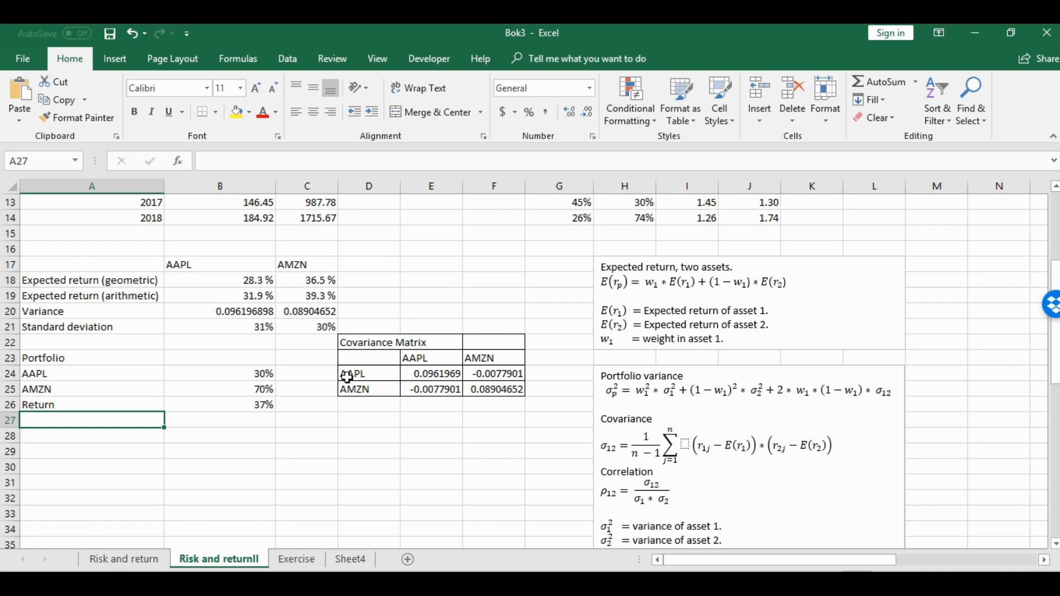
# Label A27 as Variance below the portfolio return
pyautogui.write('Varia')
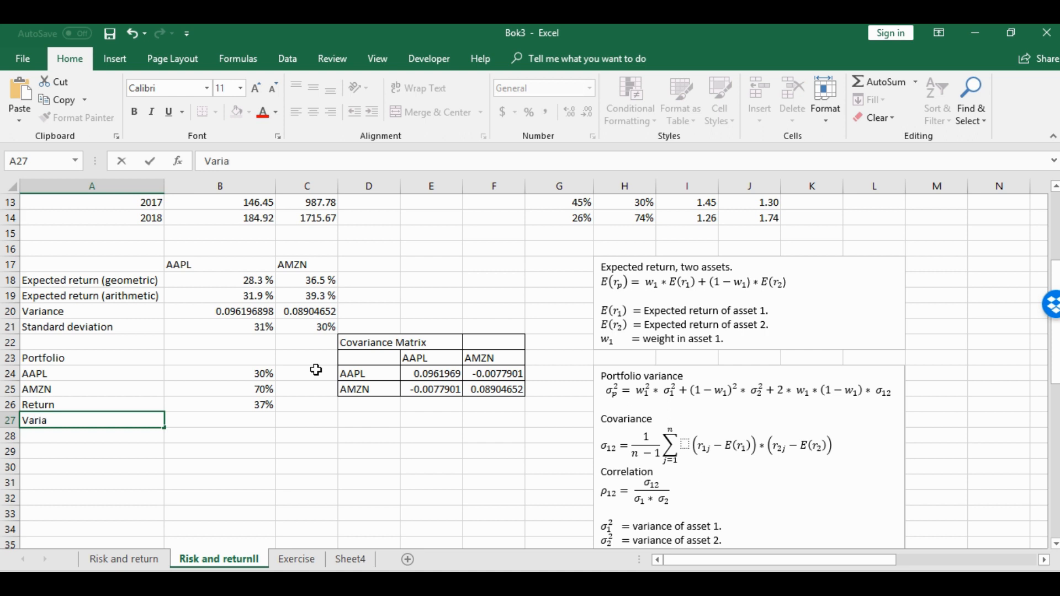
pyautogui.write('nce')
pyautogui.press('Right')
# Start the portfolio variance formula in B27 with the squared weights times the stock variances, +B24^2*B20+B25^2*C20
pyautogui.write('+')
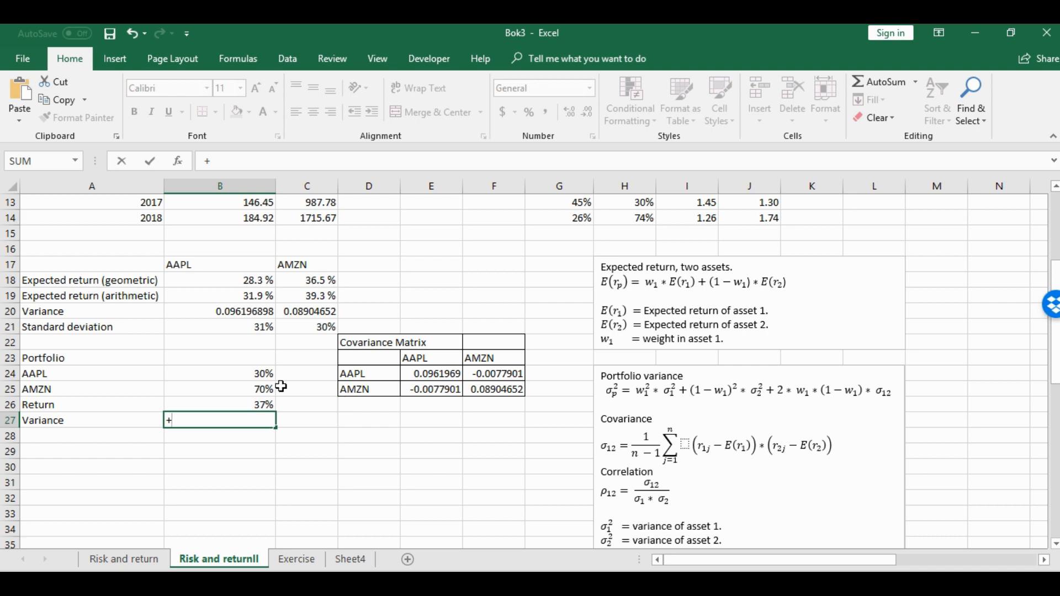
pyautogui.click(258, 375)
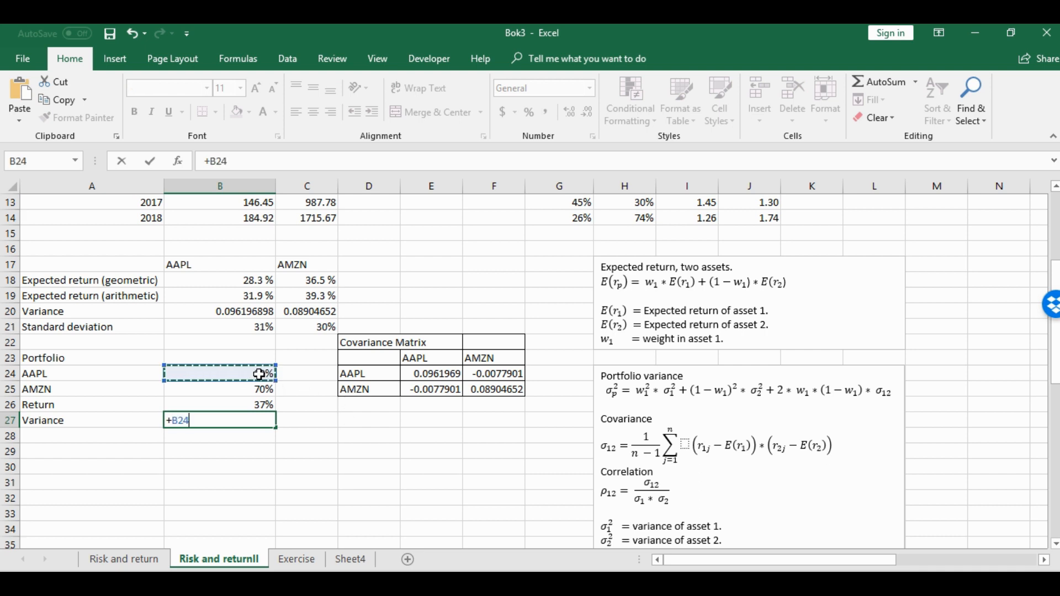
pyautogui.write('^2')
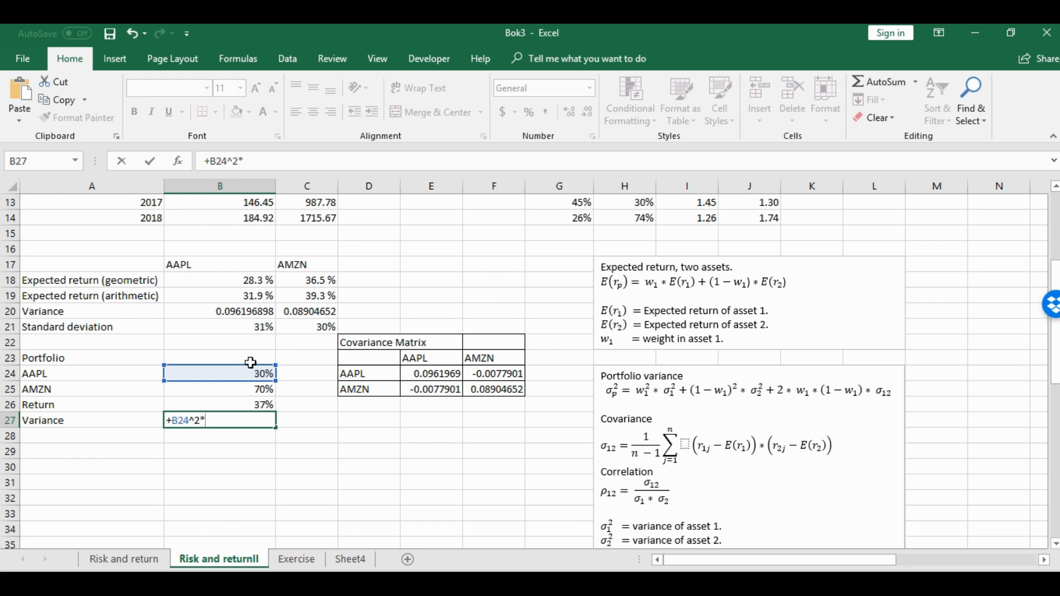
pyautogui.write('*')
pyautogui.click(222, 312)
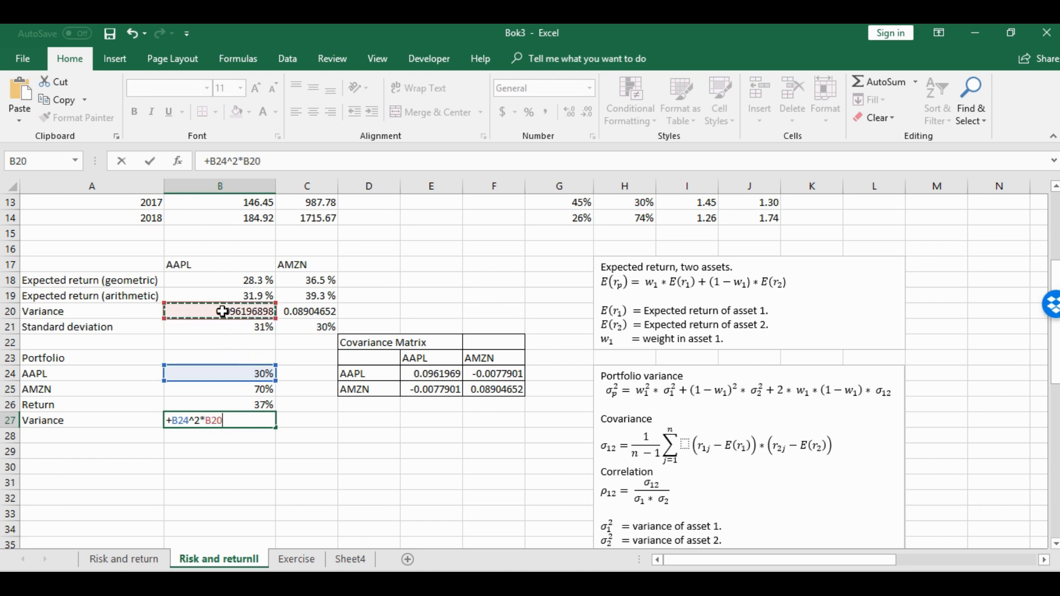
pyautogui.write('+')
pyautogui.click(240, 393)
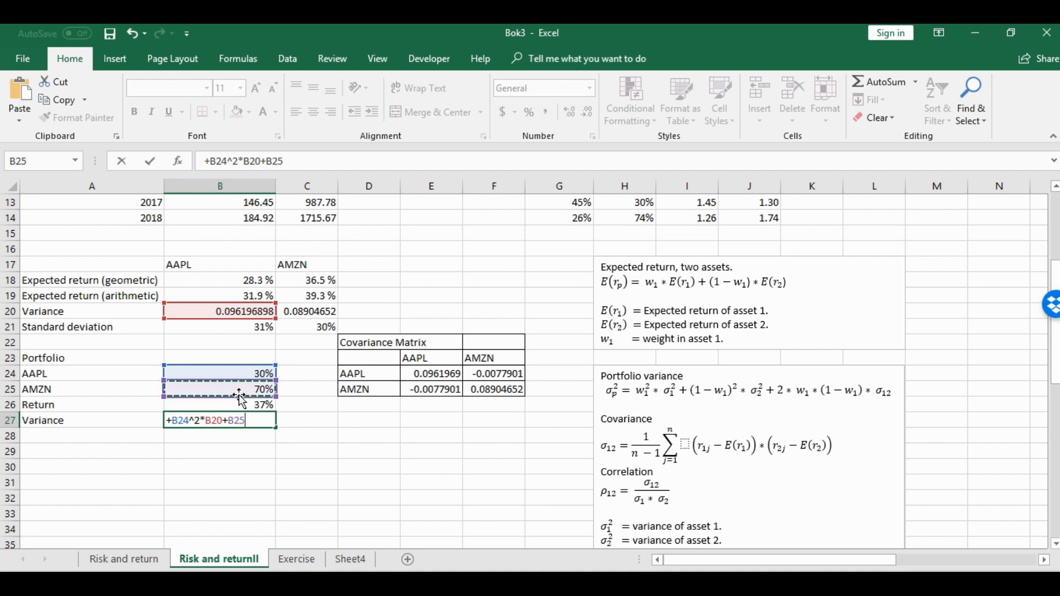
pyautogui.write('^2')
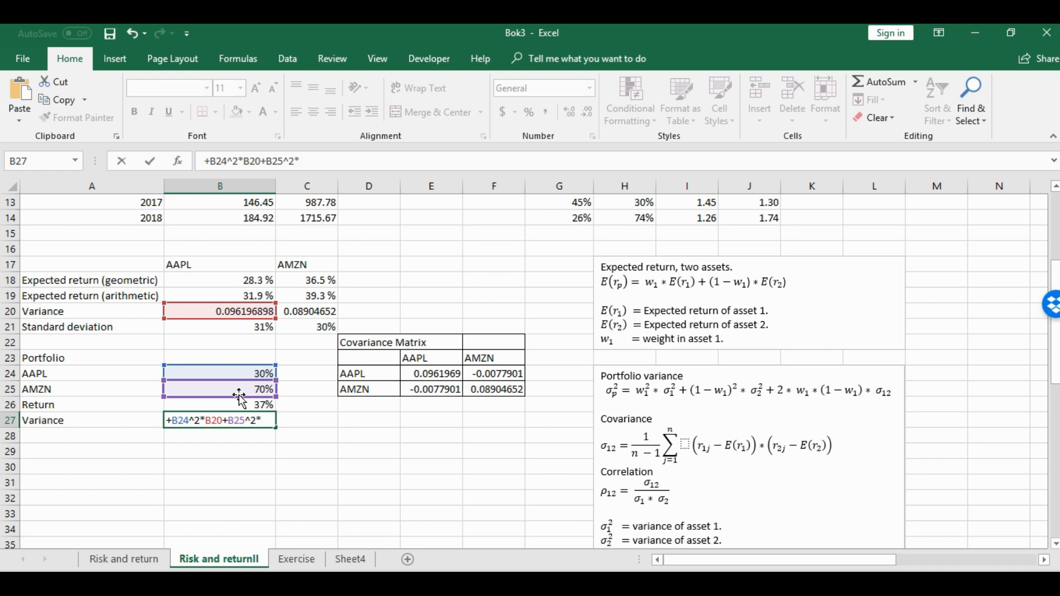
pyautogui.write('*')
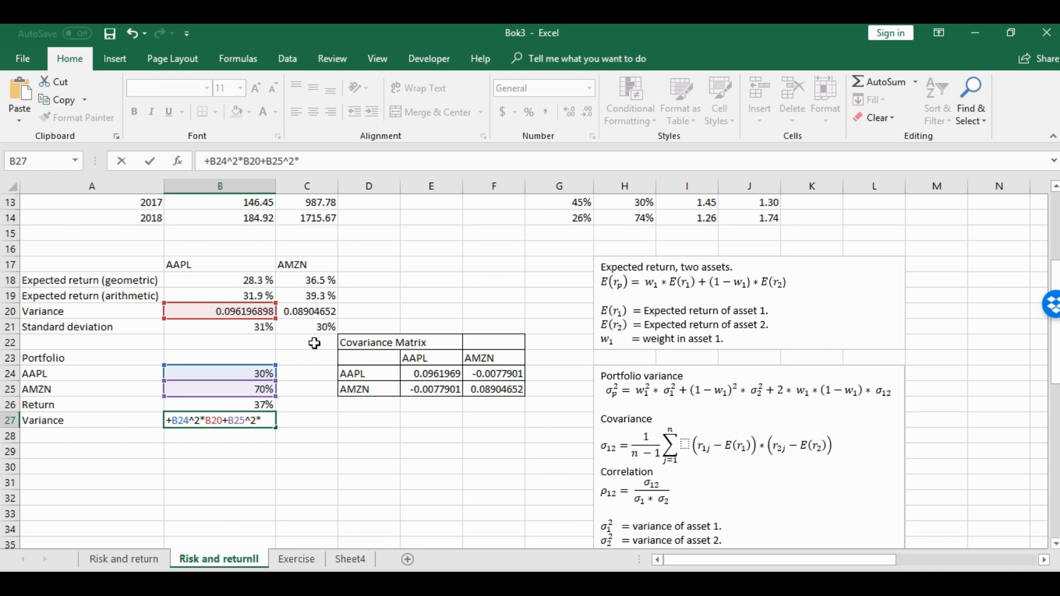
pyautogui.click(308, 310)
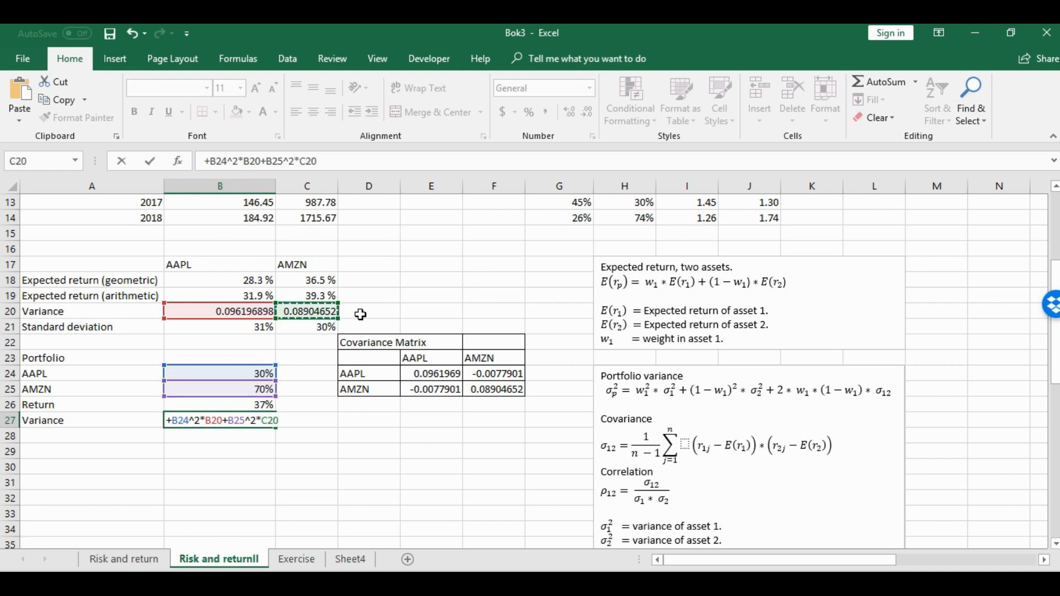
# Complete the variance formula in B27 by adding the covariance term +2*B24*B25*E25
pyautogui.write('+')
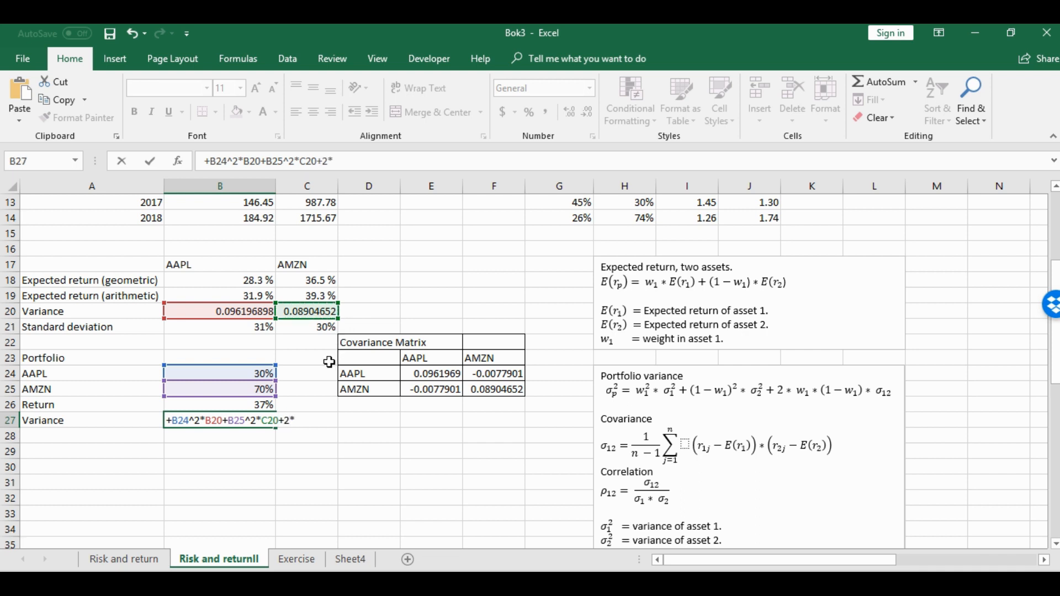
pyautogui.write('2*')
pyautogui.click(239, 372)
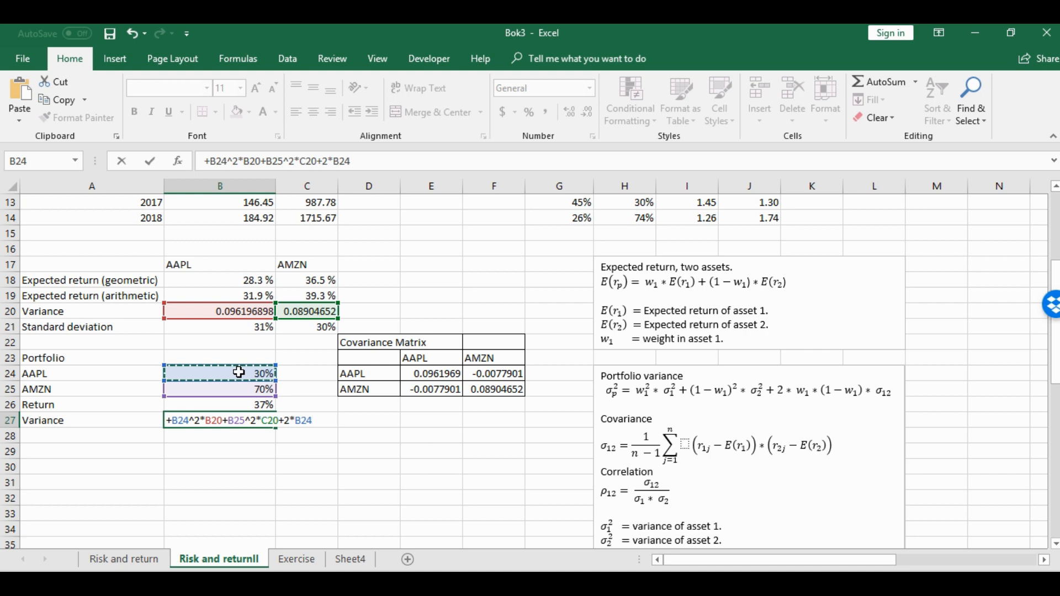
pyautogui.write('*')
pyautogui.click(254, 389)
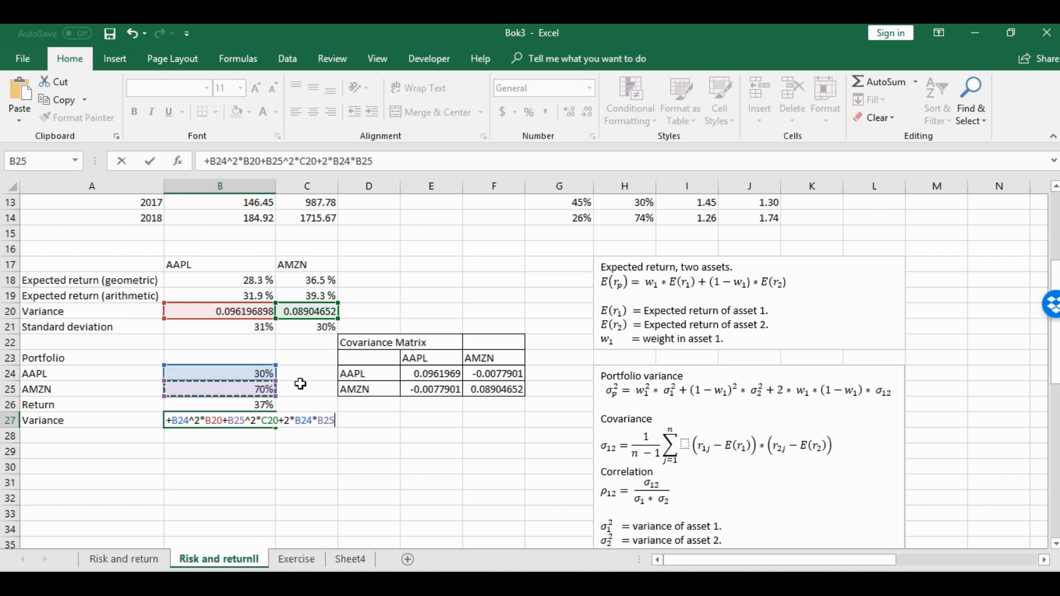
pyautogui.write('*')
pyautogui.click(439, 389)
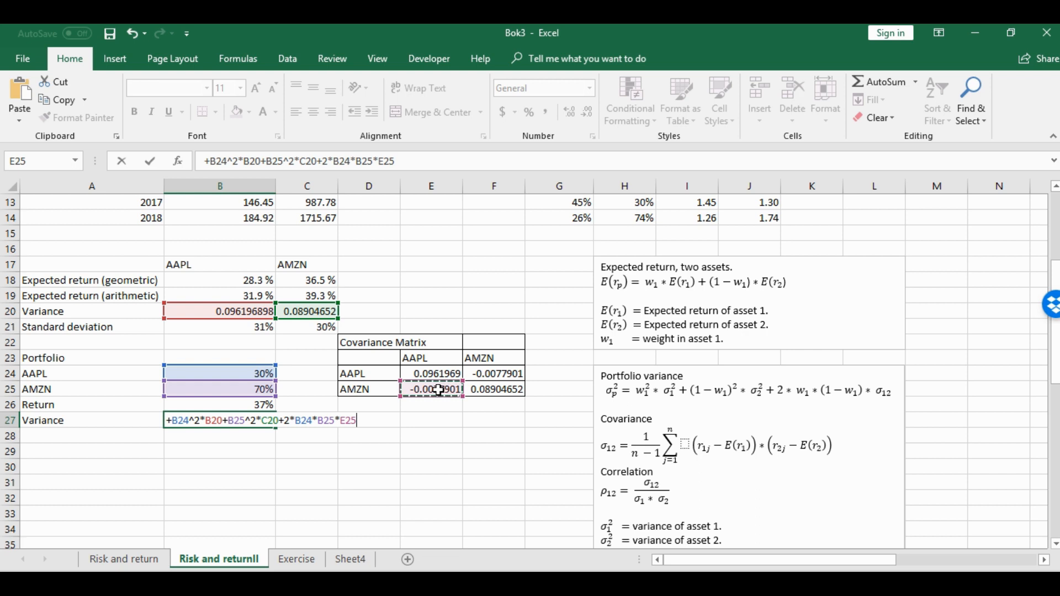
pyautogui.press('Return')
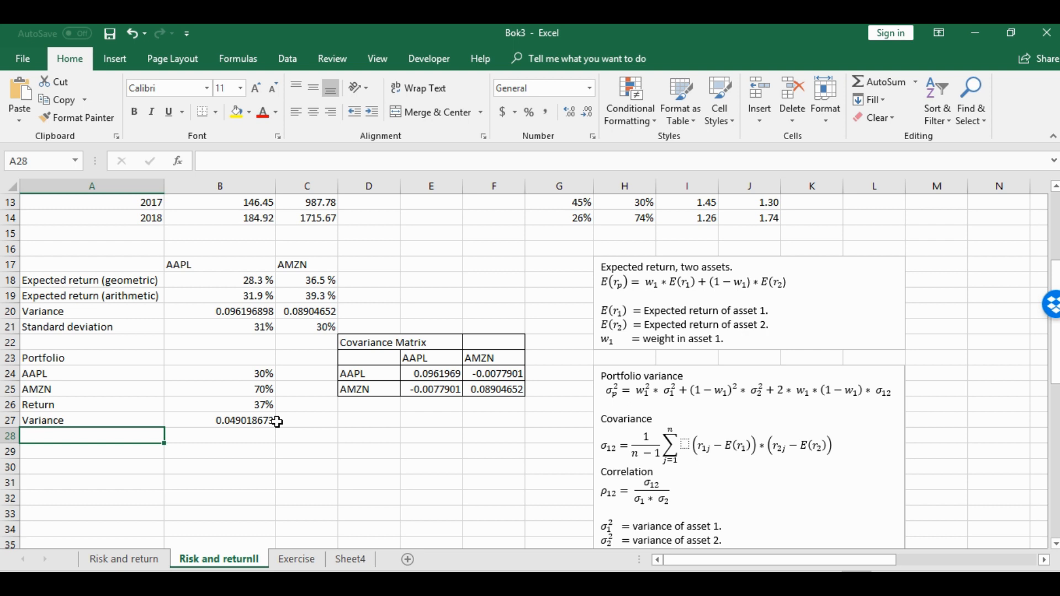
# Label A28 as Standard Deviation and calculate it in B28 as the square root of the variance, +SQRT(B27)
pyautogui.write('Standar')
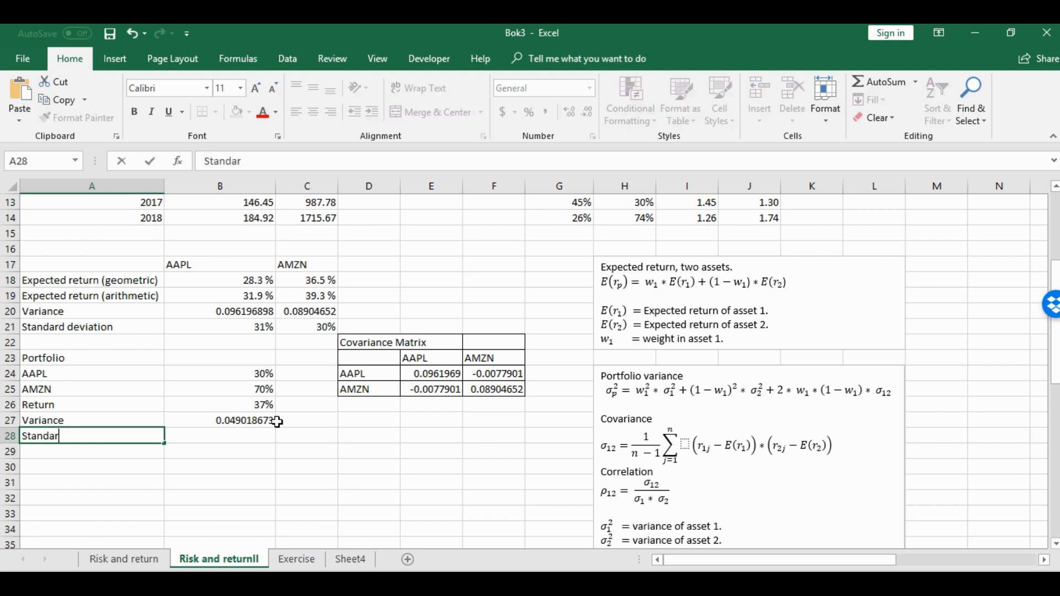
pyautogui.write('d Deviation')
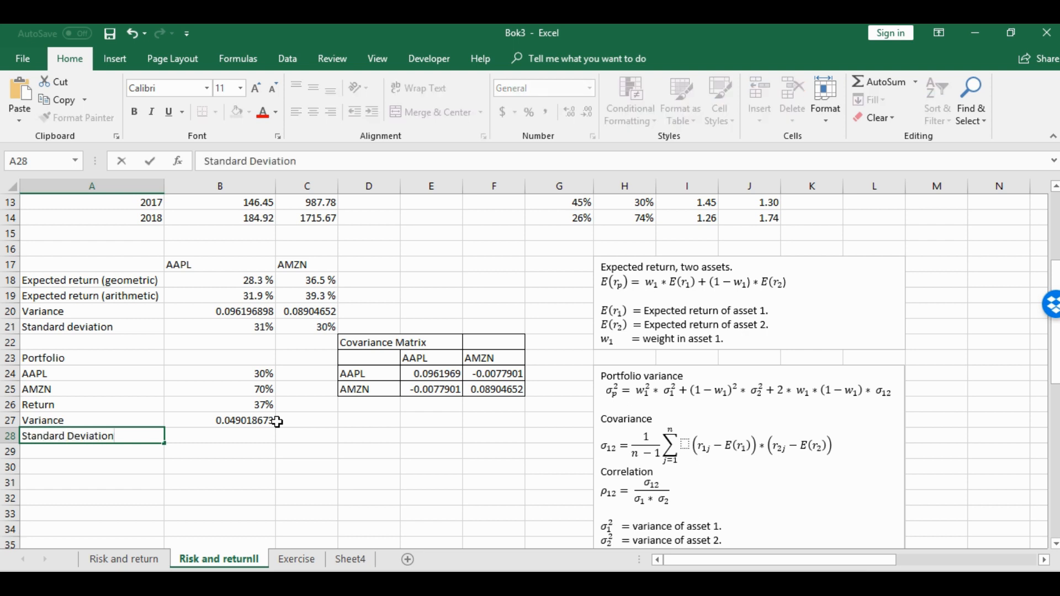
pyautogui.press('Tab')
pyautogui.write('+')
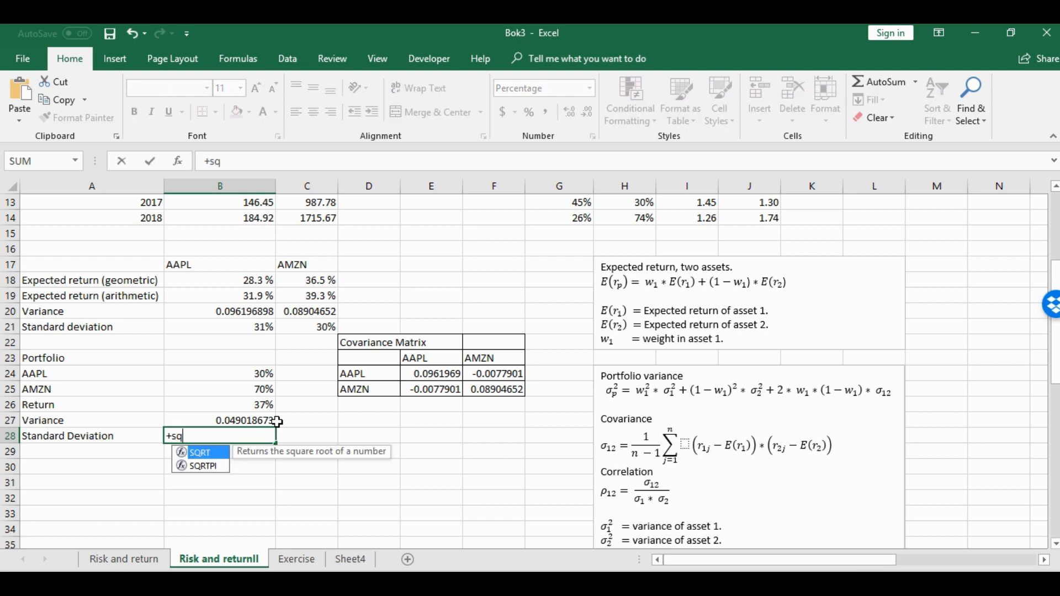
pyautogui.write('sq')
pyautogui.doubleClick(212, 453)
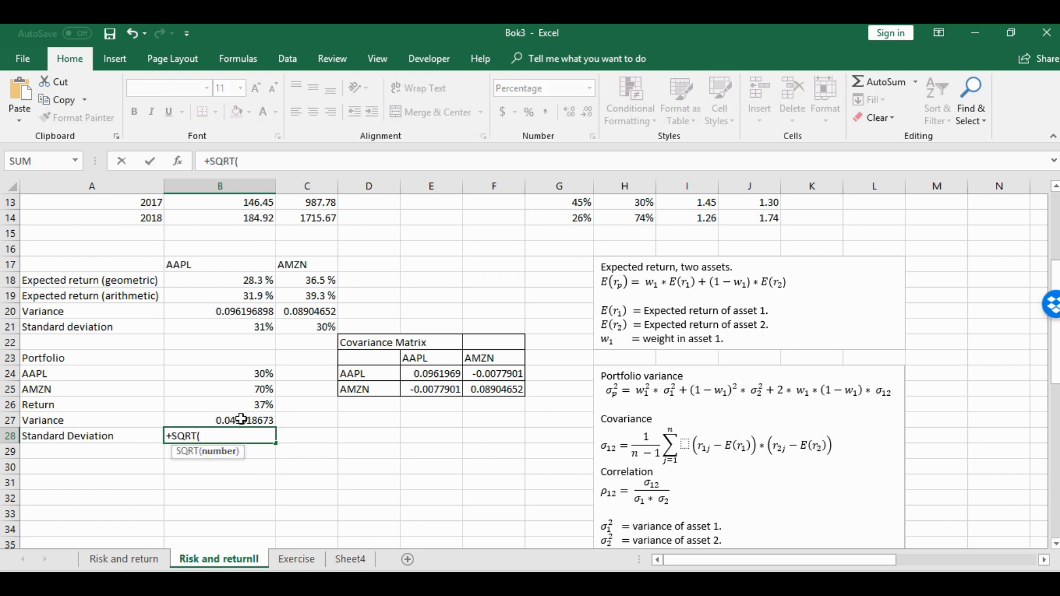
pyautogui.click(241, 420)
pyautogui.write(')')
pyautogui.press('Return')
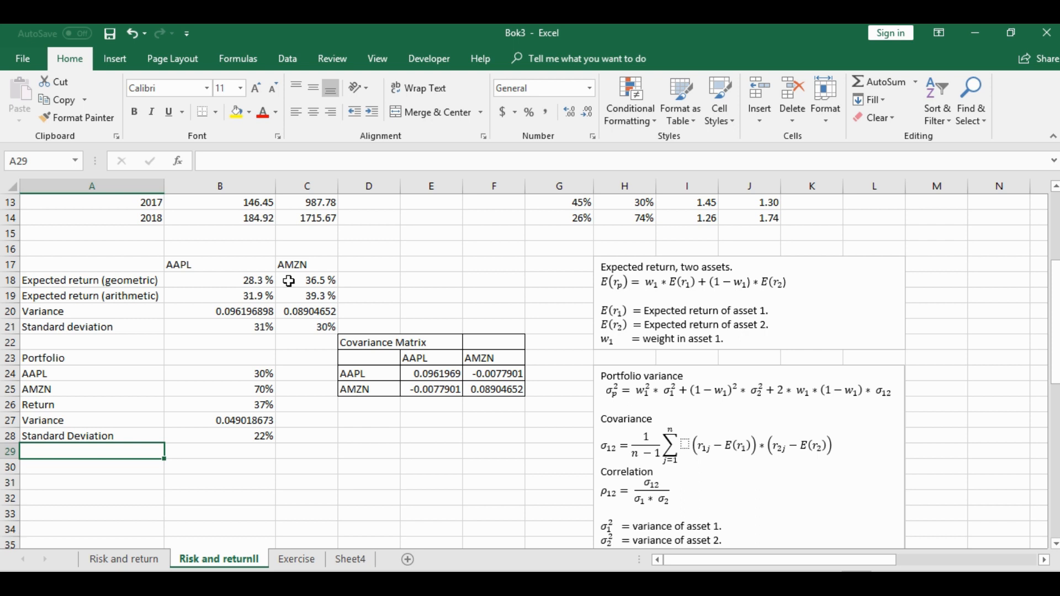
# Review the portfolio return and variance formulas in B26 and B27, the arithmetic expected returns in B19:C19 and the weights in B24:B25
pyautogui.click(251, 406)
pyautogui.click(247, 420)
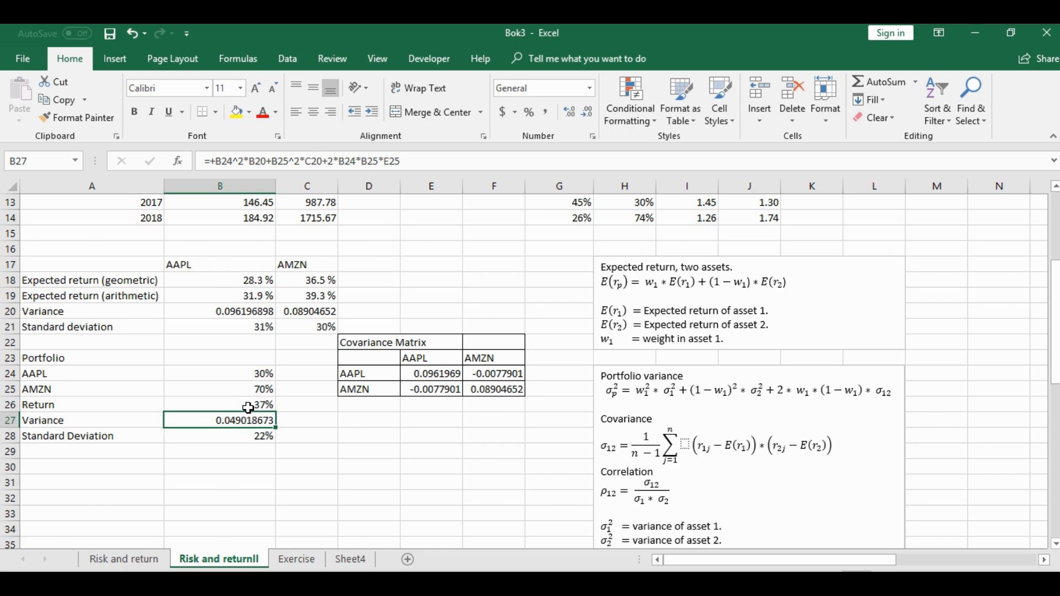
pyautogui.click(253, 403)
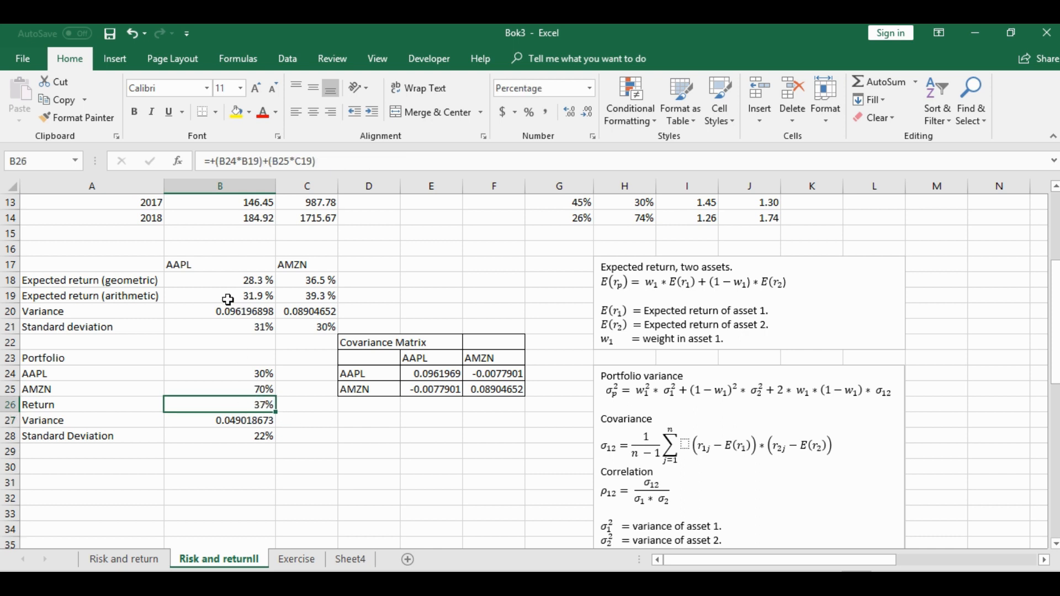
pyautogui.moveTo(228, 299); pyautogui.dragTo(325, 296)
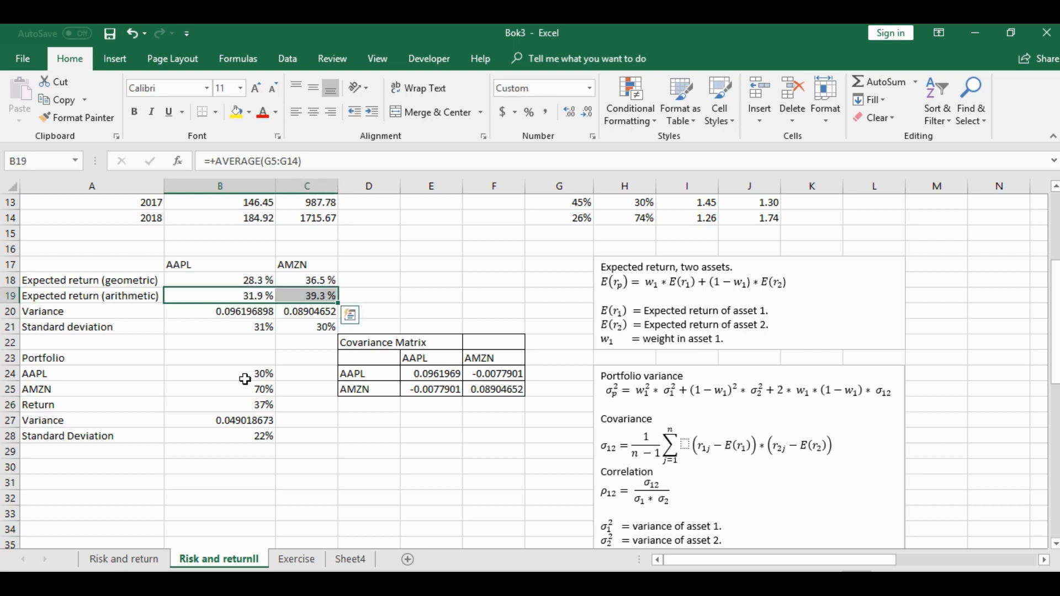
pyautogui.moveTo(243, 377); pyautogui.dragTo(239, 389)
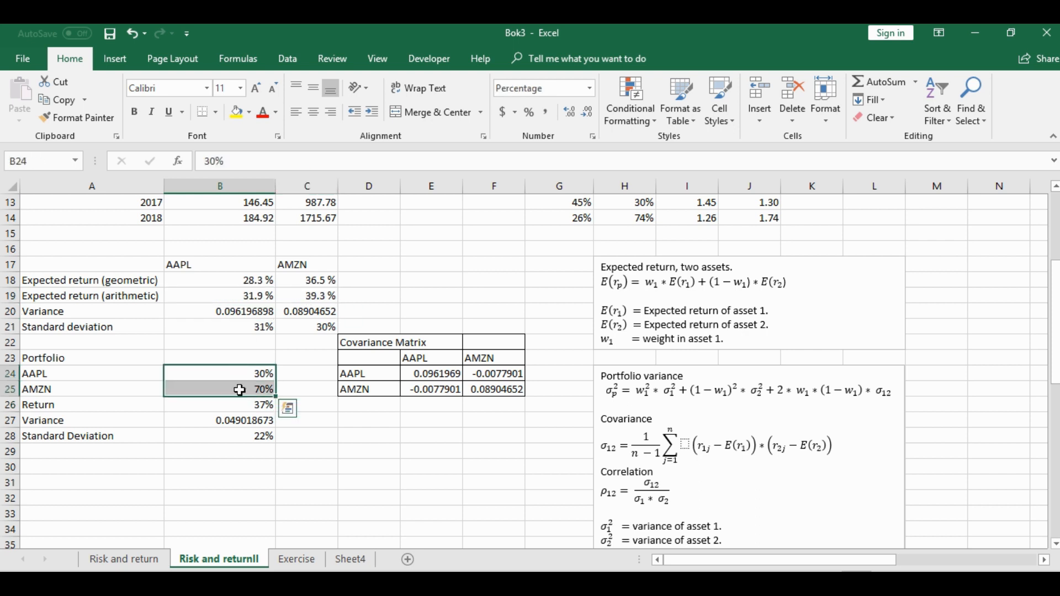
pyautogui.click(317, 421)
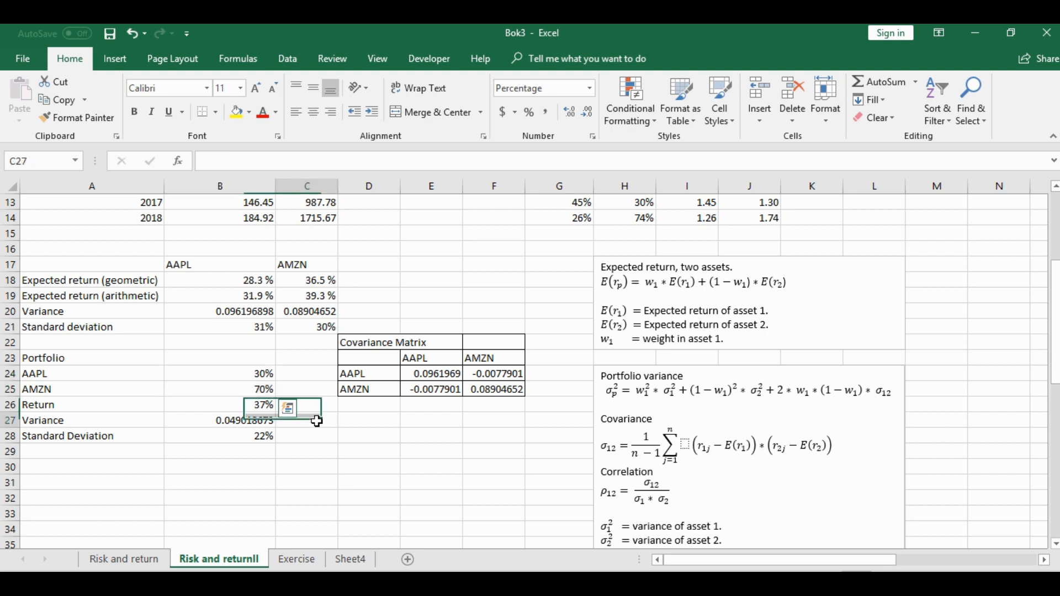
# Calculate the portfolio return in C26 as the matrix product of expected returns and weights, +MMULT(B19:C19,B24:B25)
pyautogui.click(314, 404)
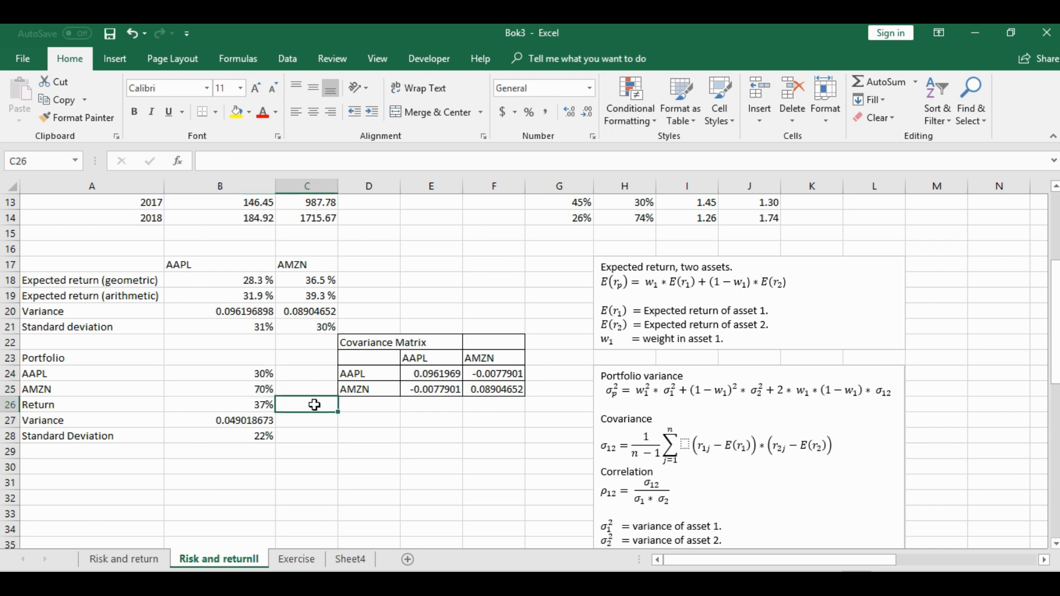
pyautogui.write('+mm')
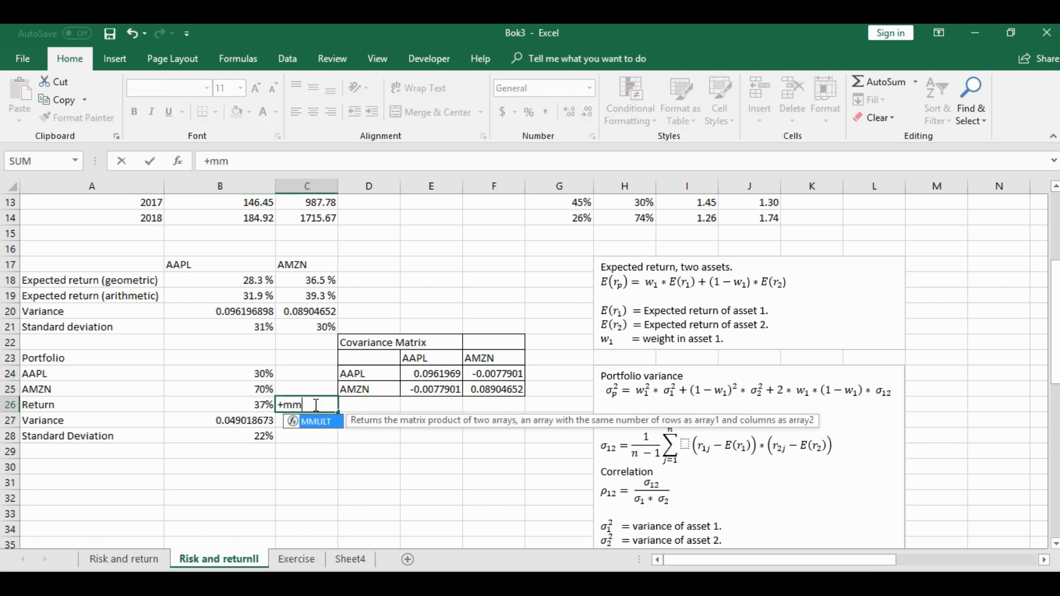
pyautogui.doubleClick(316, 422)
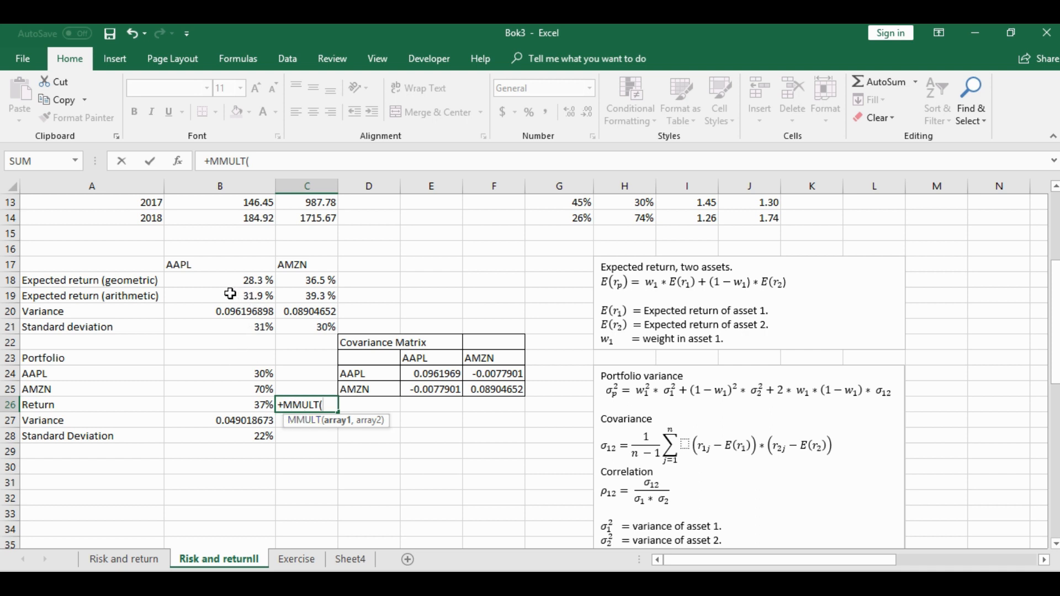
pyautogui.moveTo(229, 294); pyautogui.dragTo(325, 294)
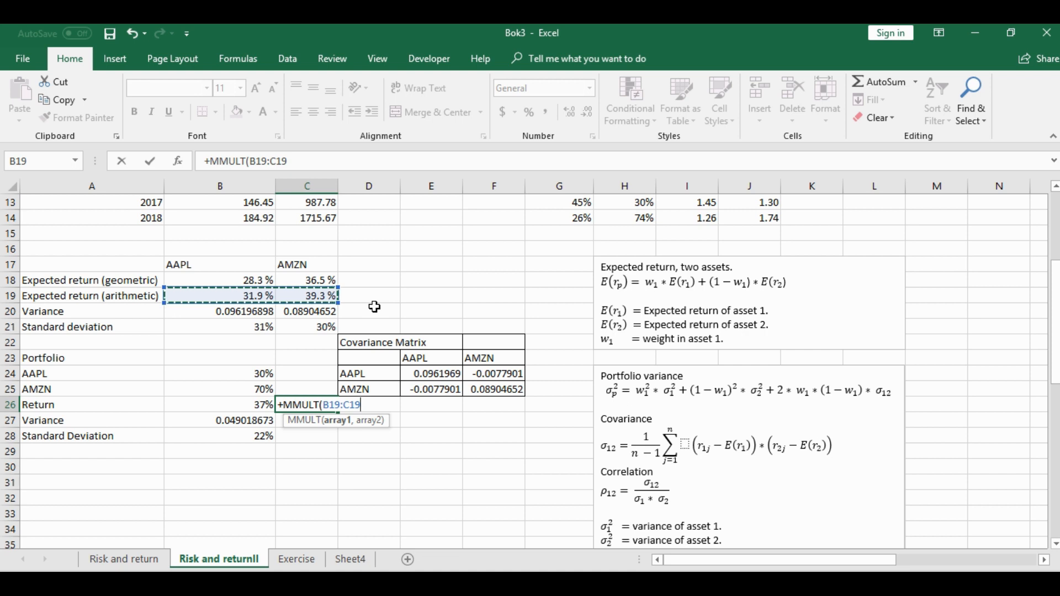
pyautogui.write(',')
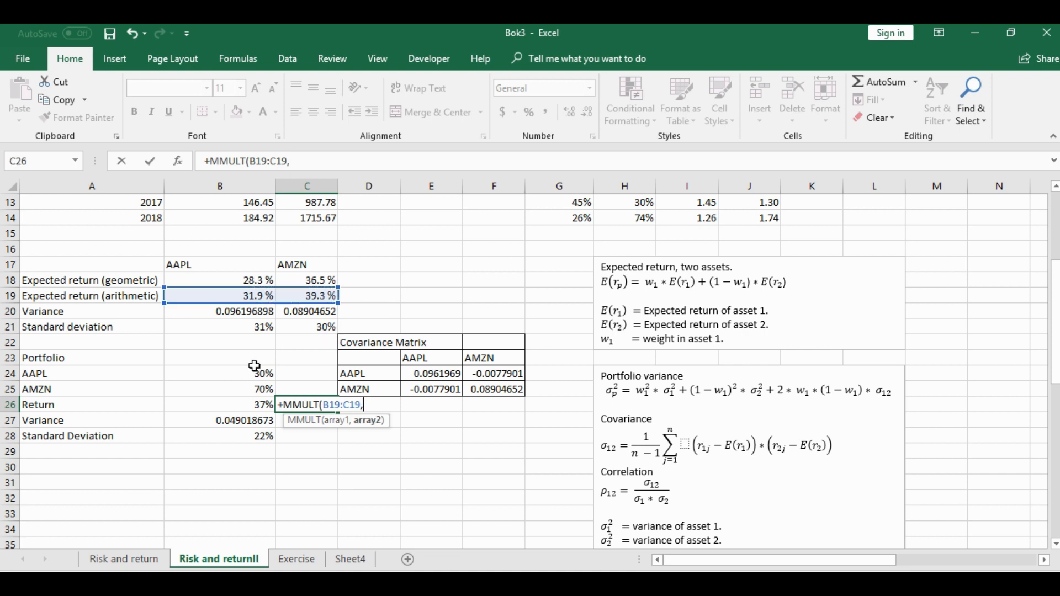
pyautogui.moveTo(255, 371); pyautogui.dragTo(252, 391)
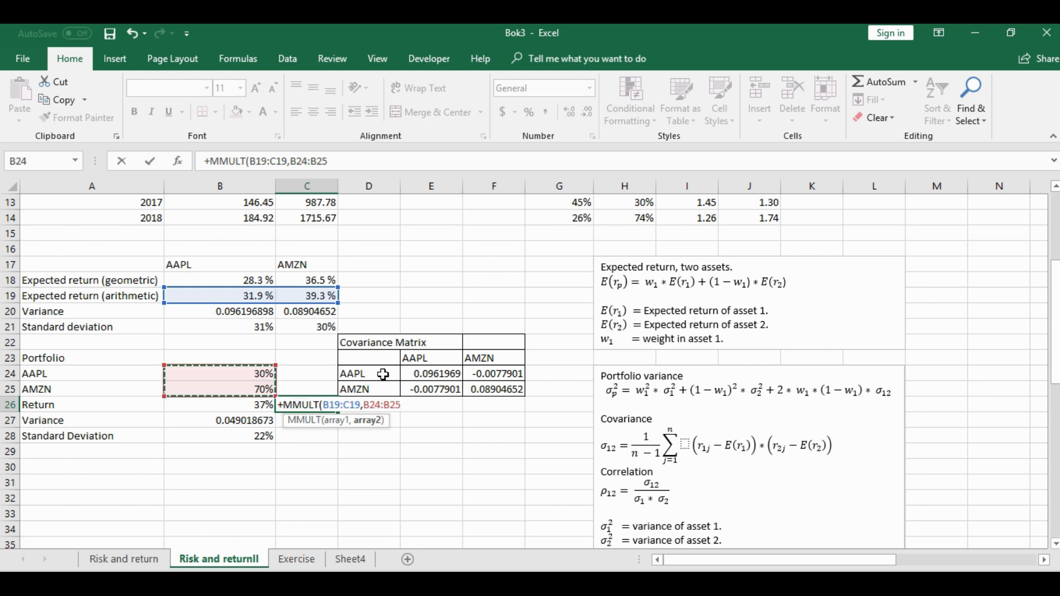
pyautogui.write(')')
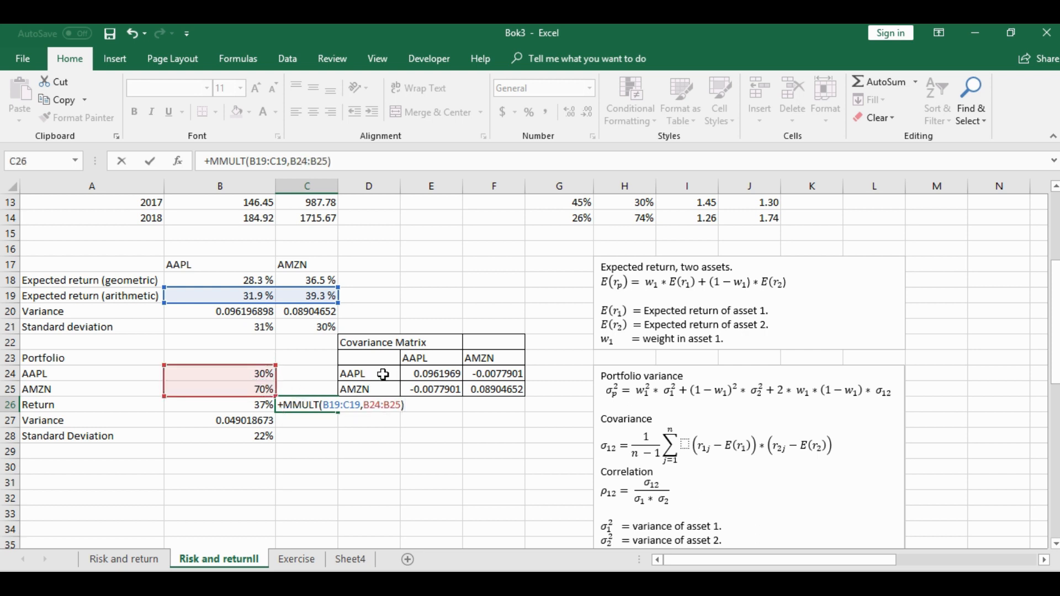
pyautogui.press('Return')
# Format the matrix-based return in C26 as a percentage and compare it with the ordinary return formula in B26
pyautogui.click(297, 404)
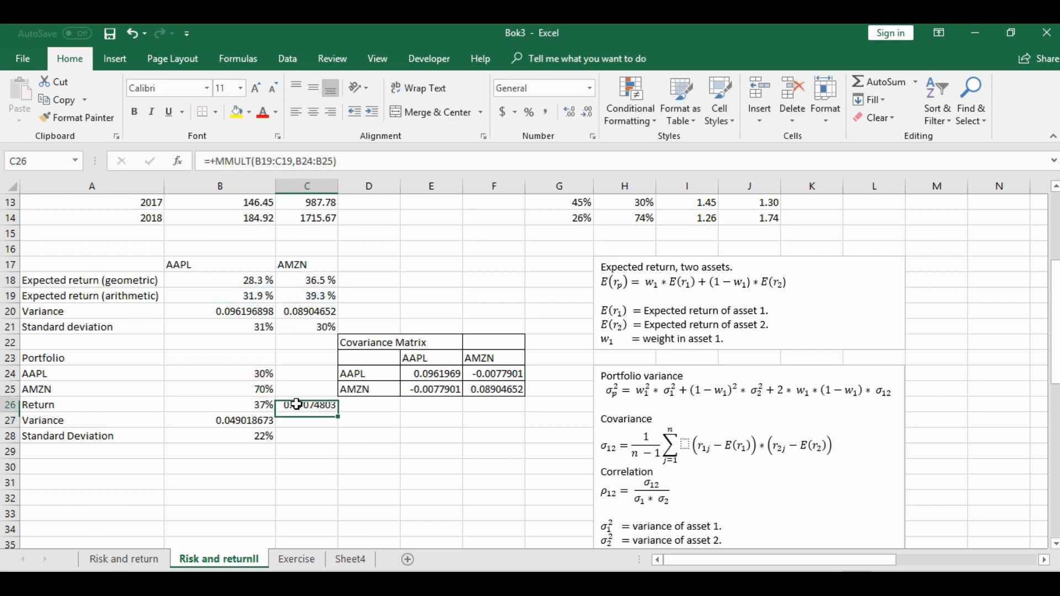
pyautogui.click(528, 113)
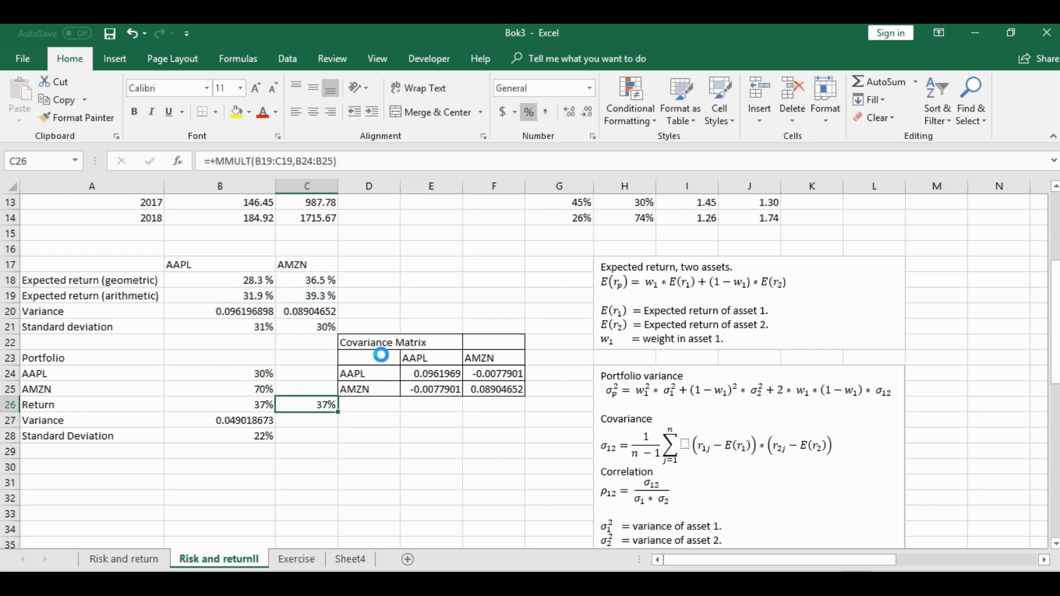
pyautogui.click(246, 405)
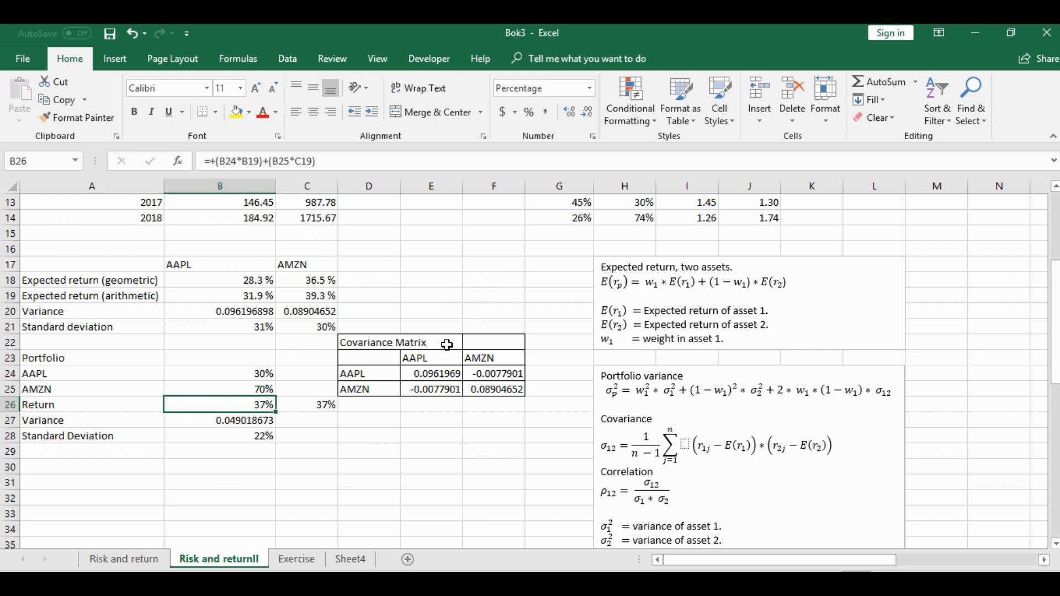
# Check the covariance matrix and the weights, and start the portfolio variance formula in C27 with two nested functions, +MMULT(MMULT(
pyautogui.click(433, 376)
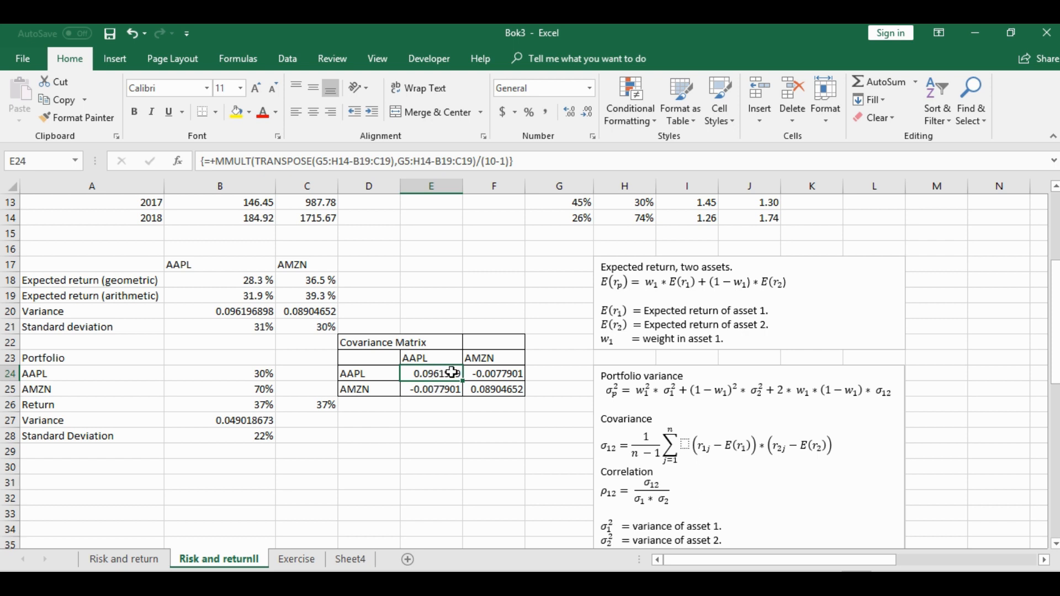
pyautogui.moveTo(439, 374)
pyautogui.mouseDown()
pyautogui.moveTo(478, 381)
pyautogui.moveTo(477, 391)
pyautogui.mouseUp()
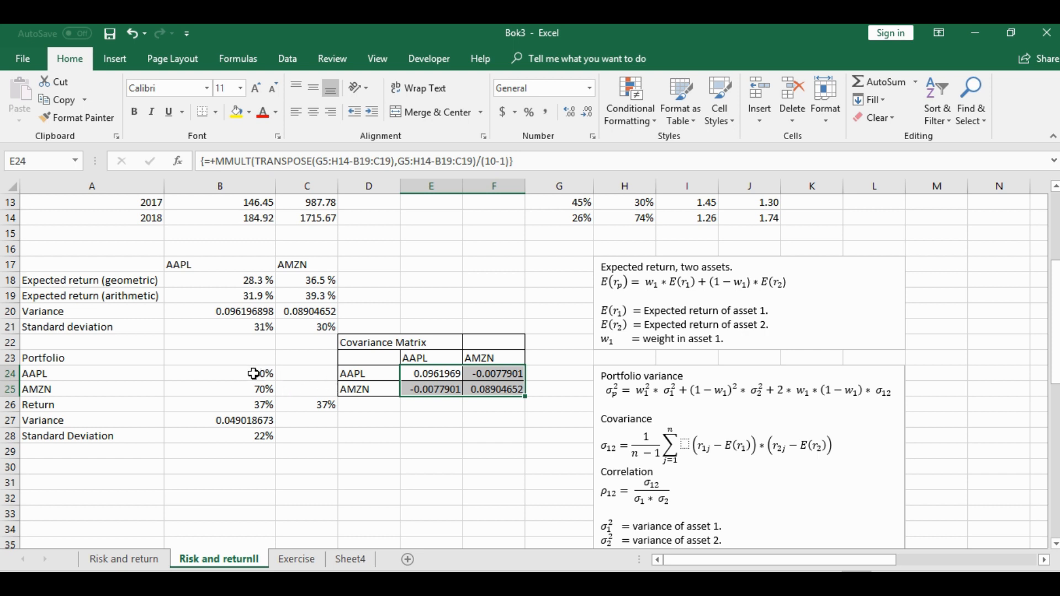
pyautogui.moveTo(252, 374); pyautogui.dragTo(260, 389)
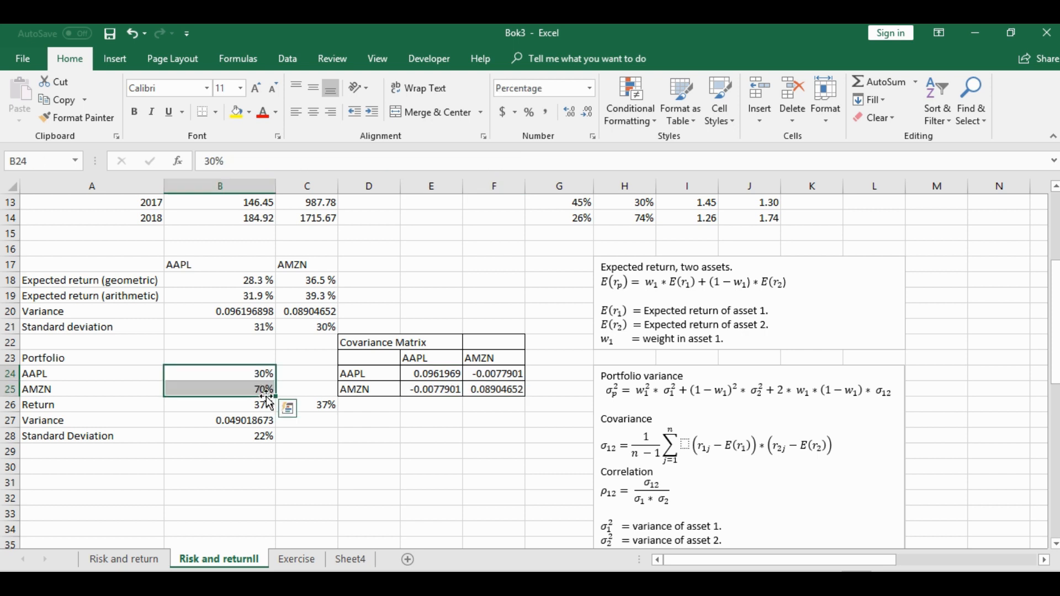
pyautogui.click(304, 422)
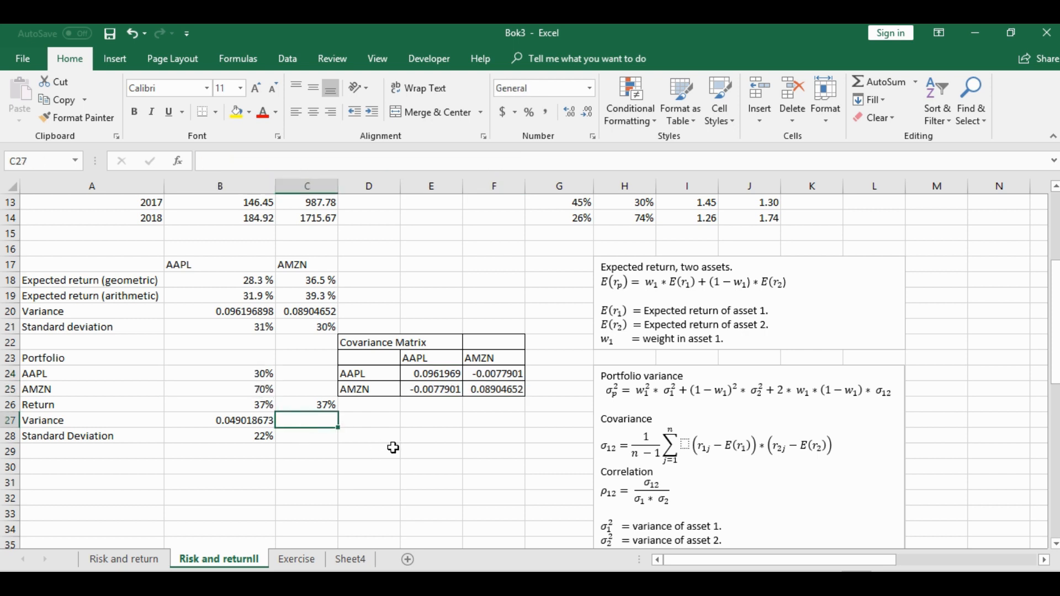
pyautogui.write('+mm')
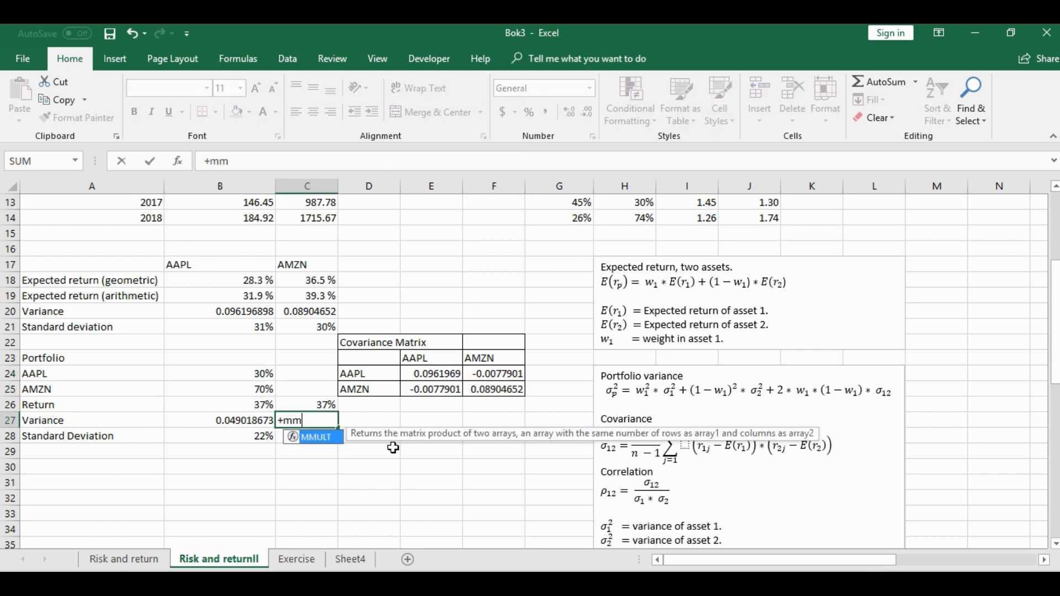
pyautogui.doubleClick(313, 437)
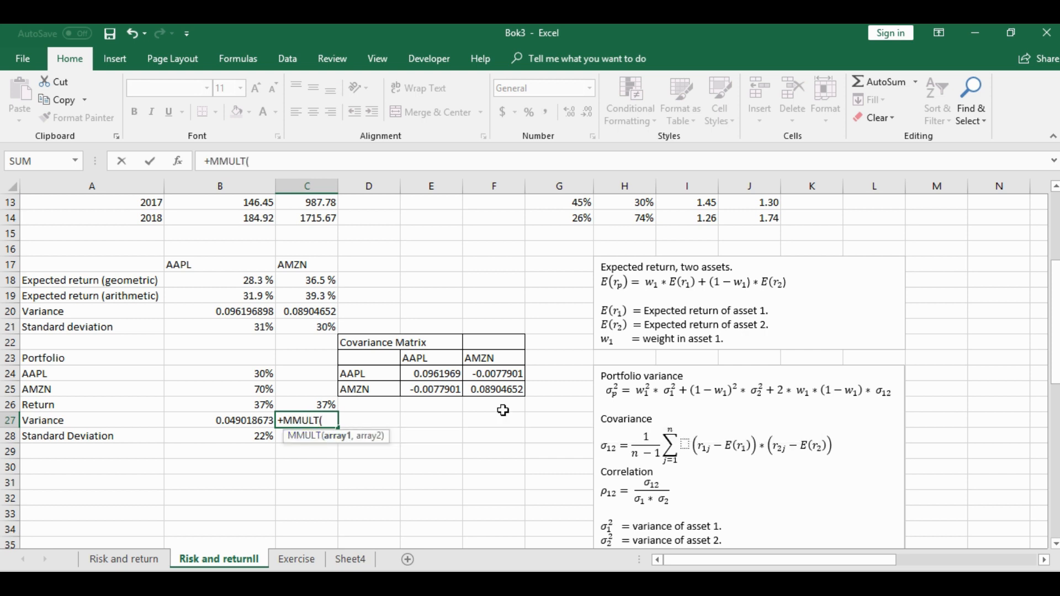
pyautogui.write('mm')
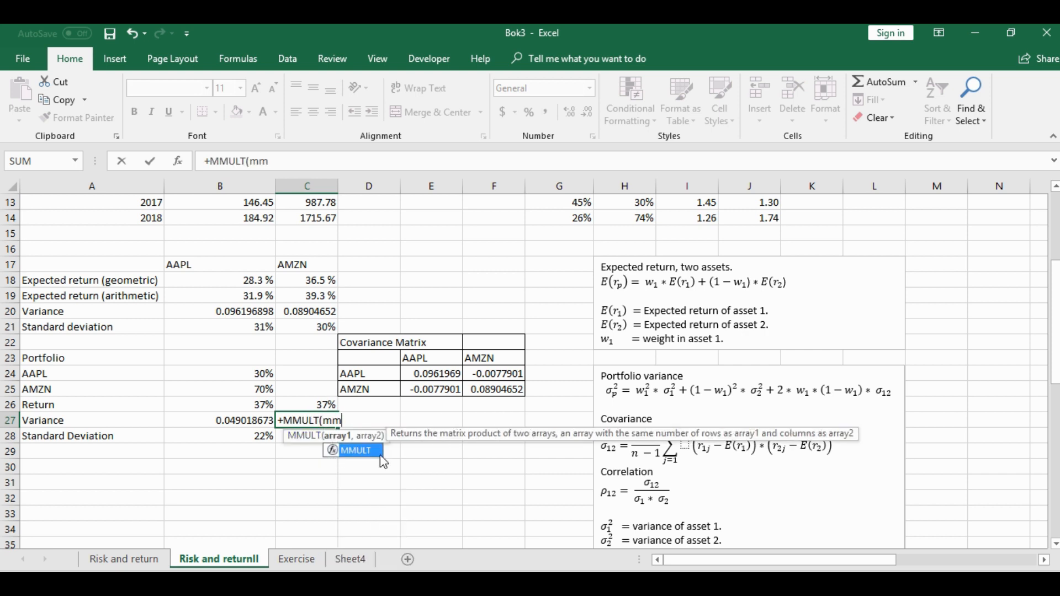
pyautogui.doubleClick(364, 451)
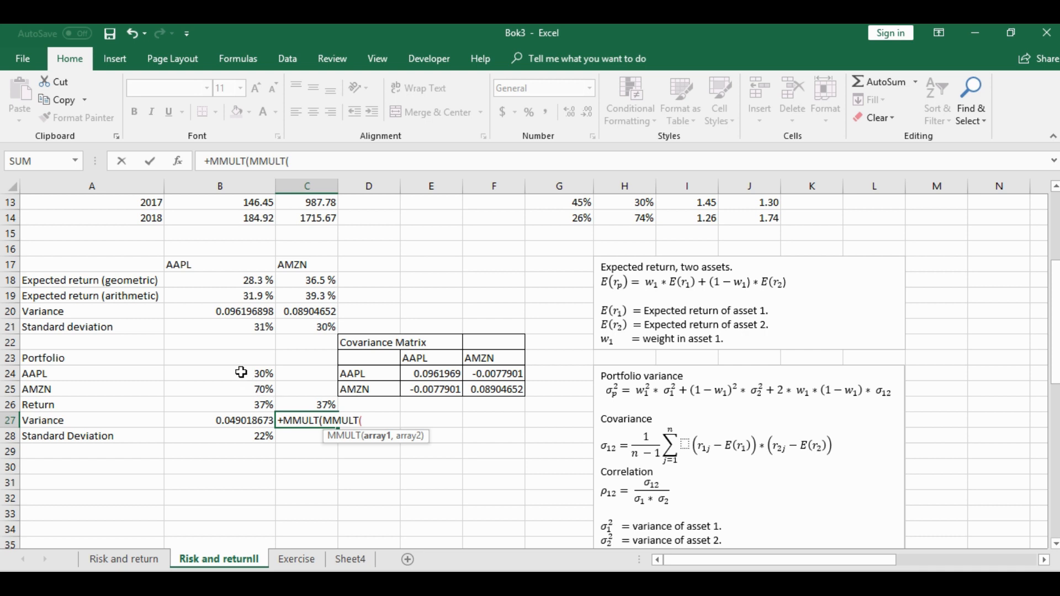
pyautogui.moveTo(248, 373); pyautogui.dragTo(247, 392)
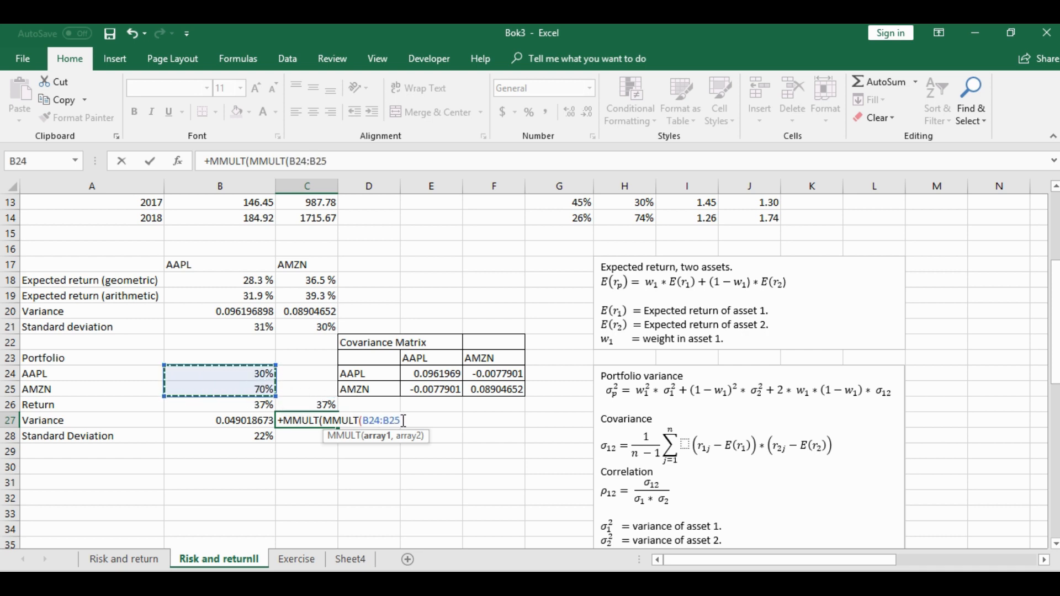
pyautogui.press('BackSpace')
pyautogui.press('BackSpace')
pyautogui.press('BackSpace')
pyautogui.press('BackSpace')
pyautogui.press('BackSpace')
pyautogui.press('BackSpace')
pyautogui.press('BackSpace')
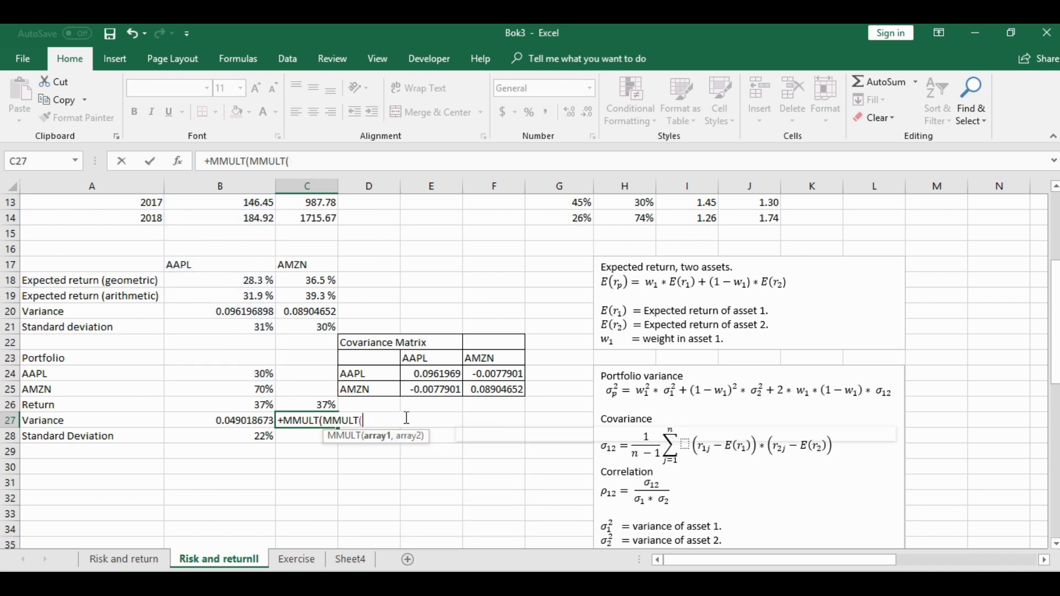
# Fill the inner MMULT in C27 with the transposed weights and the covariance matrix, TRANSPOSE(B24:B25),E24:F25
pyautogui.write('tra')
pyautogui.press('Tab')
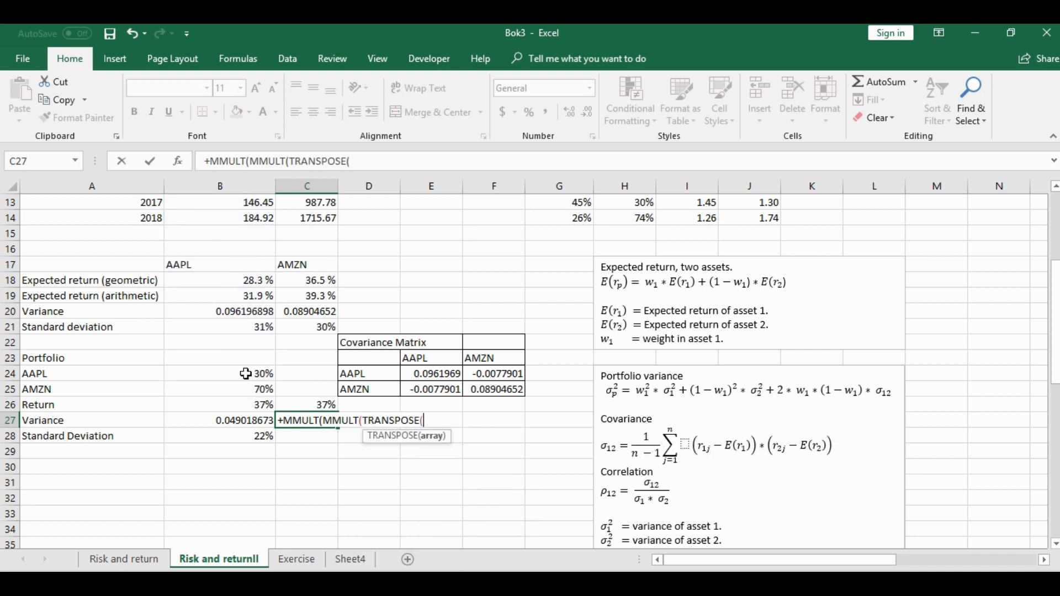
pyautogui.moveTo(245, 372); pyautogui.dragTo(248, 389)
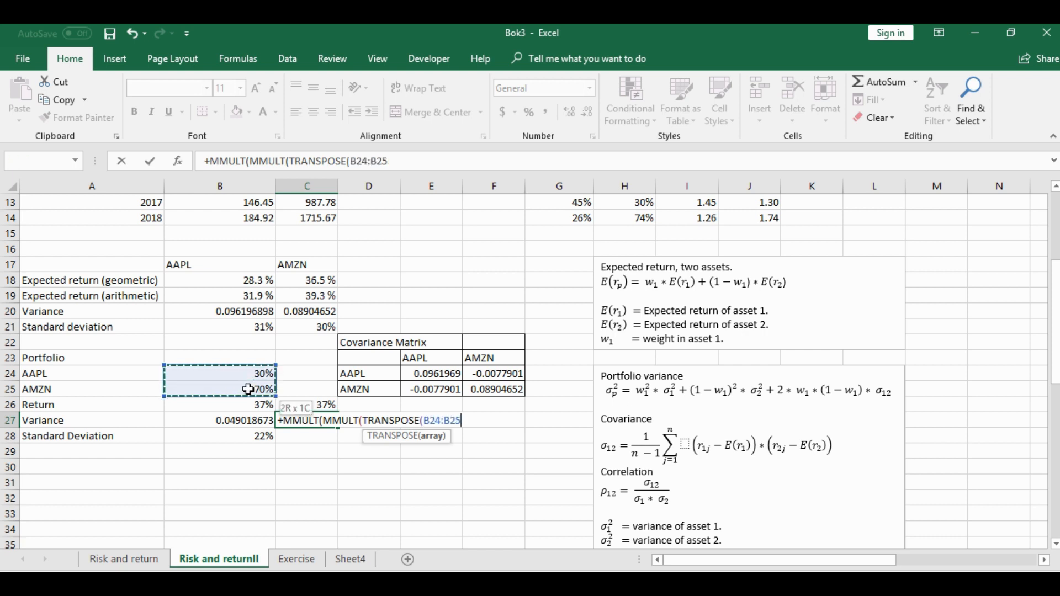
pyautogui.write(')')
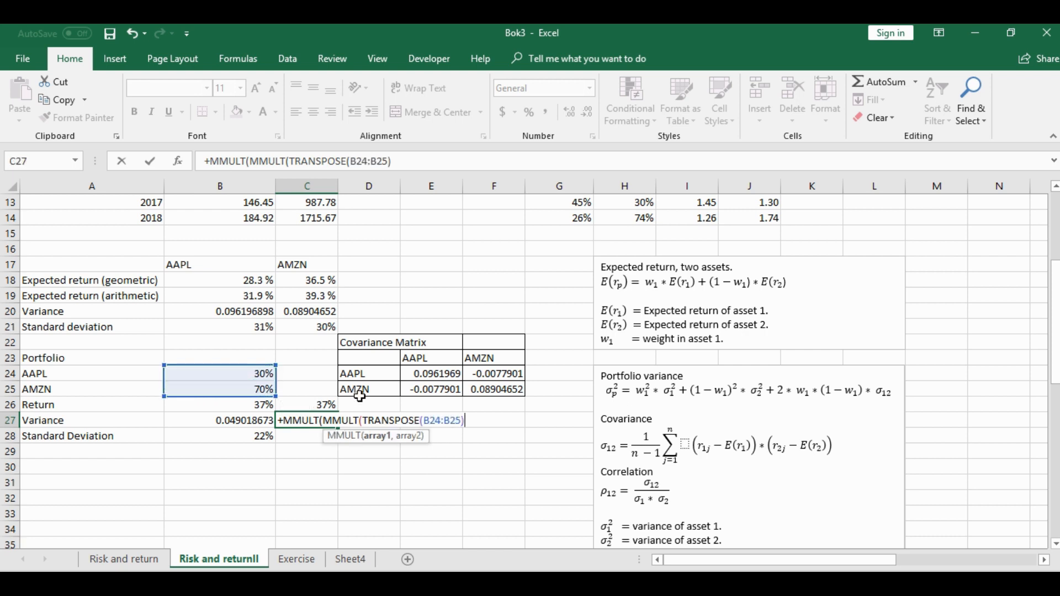
pyautogui.write(',')
pyautogui.moveTo(433, 373); pyautogui.dragTo(496, 393)
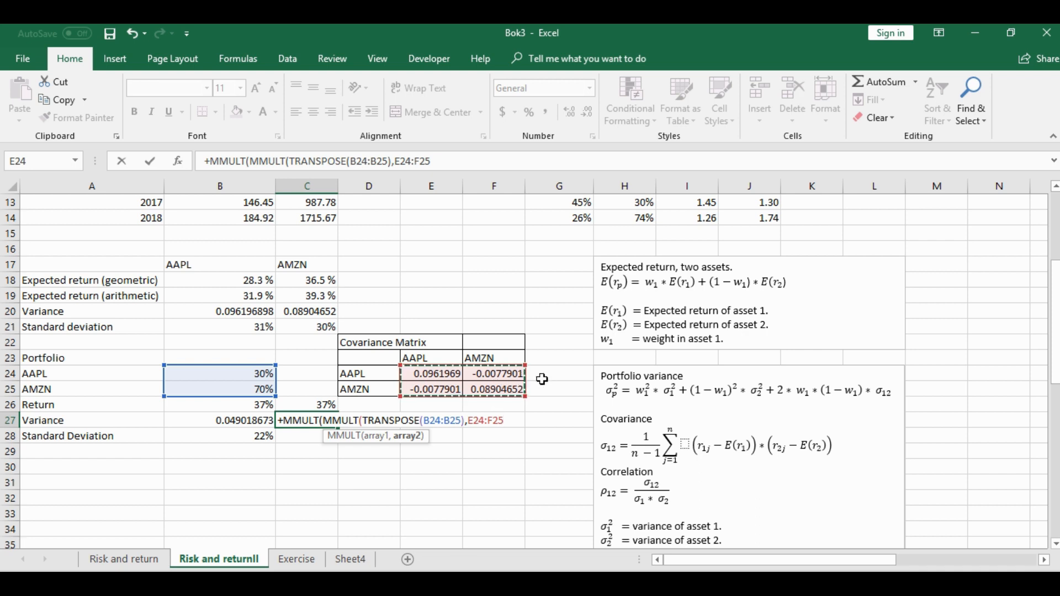
pyautogui.write(')')
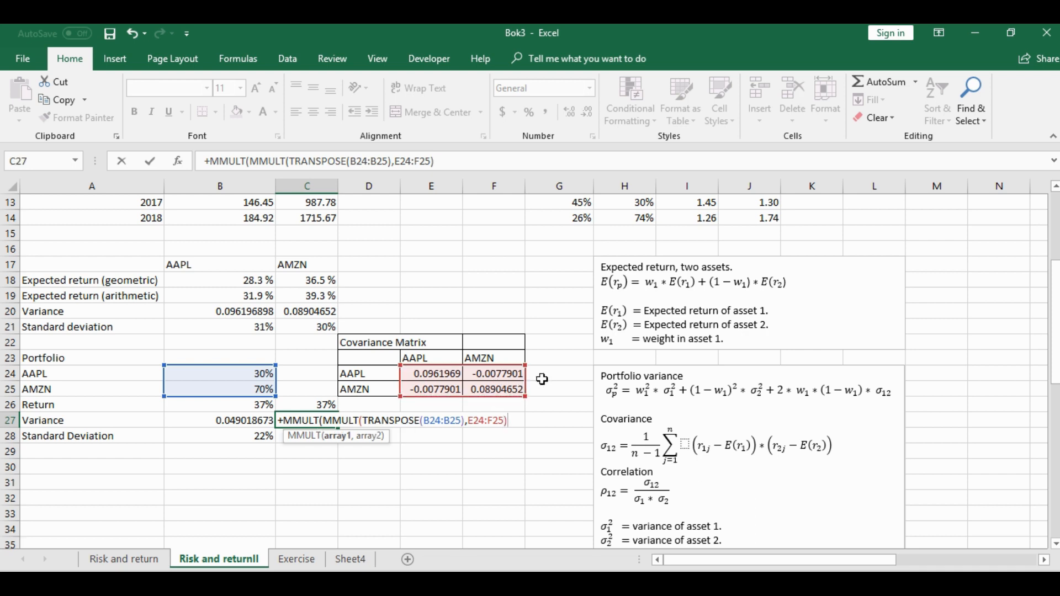
pyautogui.write(',')
# Complete C27 with the weights B24:B25 as the outer MMULT's second array, enter it as an array formula, and compare it with B27
pyautogui.moveTo(243, 374); pyautogui.dragTo(248, 389)
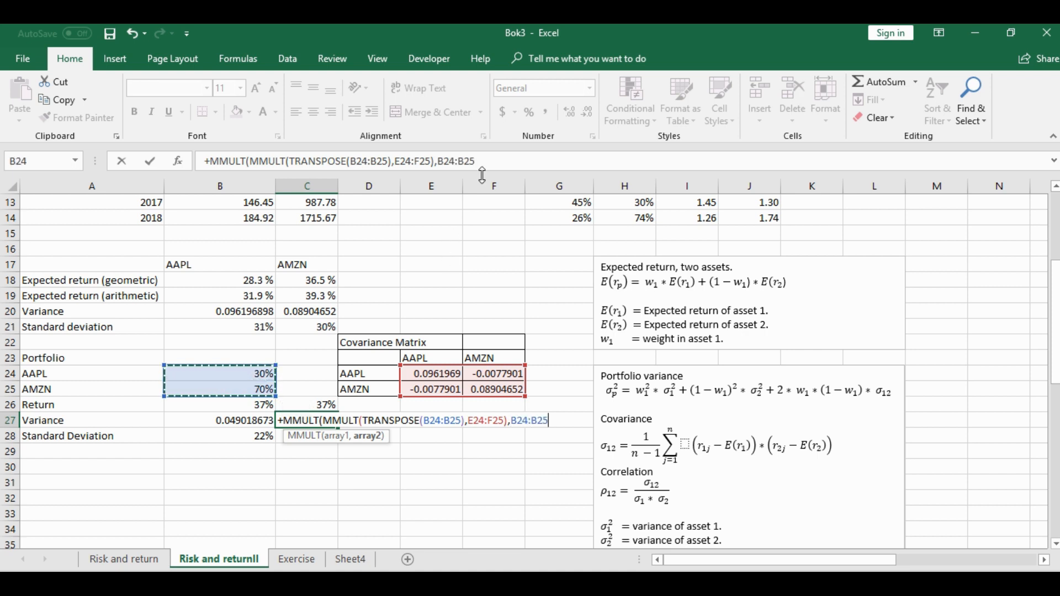
pyautogui.write(')')
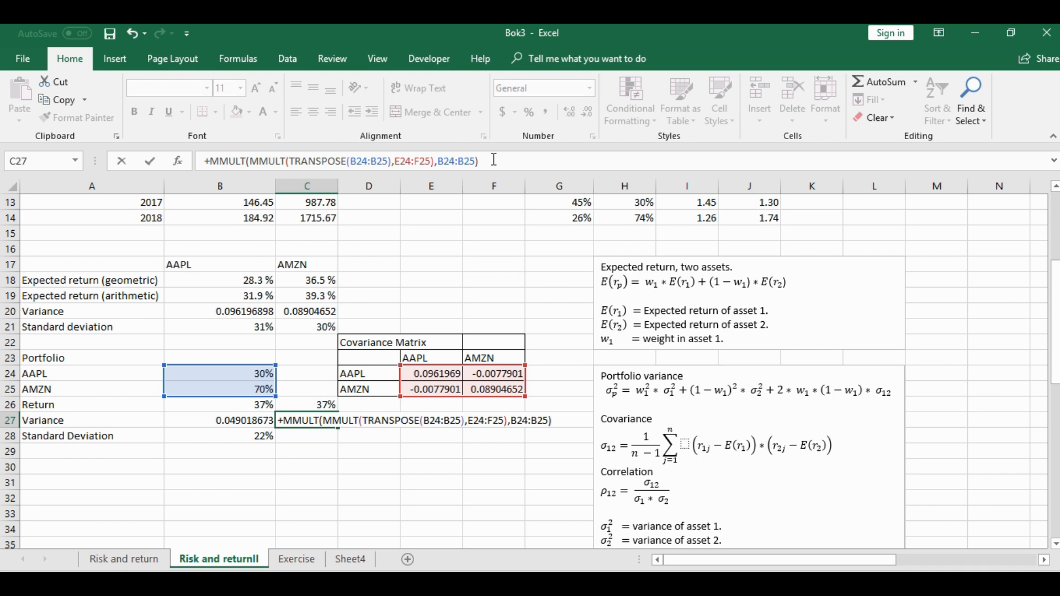
pyautogui.hotkey('ctrl', 'shift', 'Return')
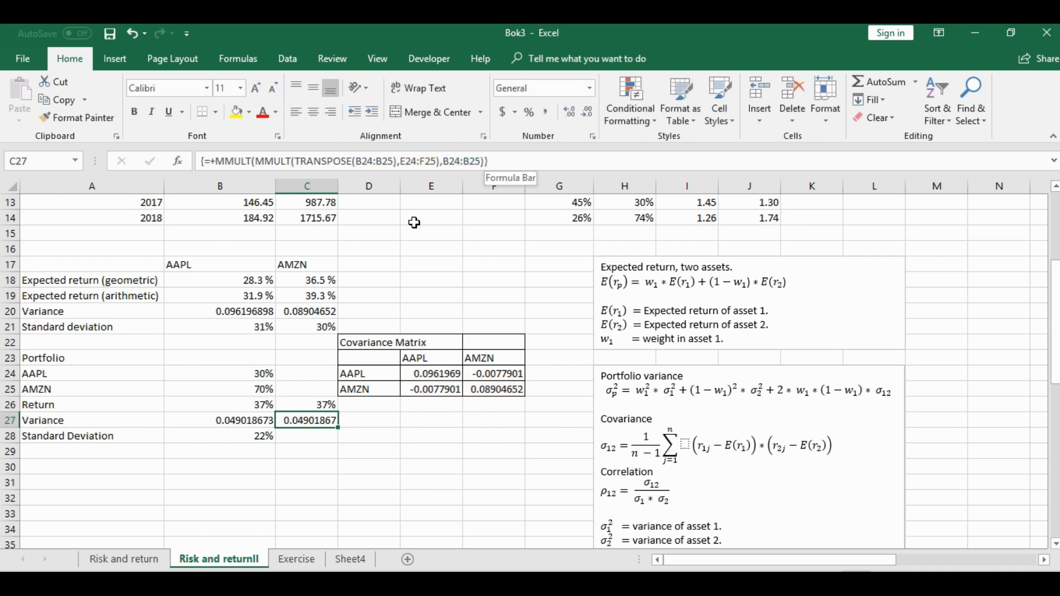
pyautogui.press('Return')
pyautogui.click(314, 420)
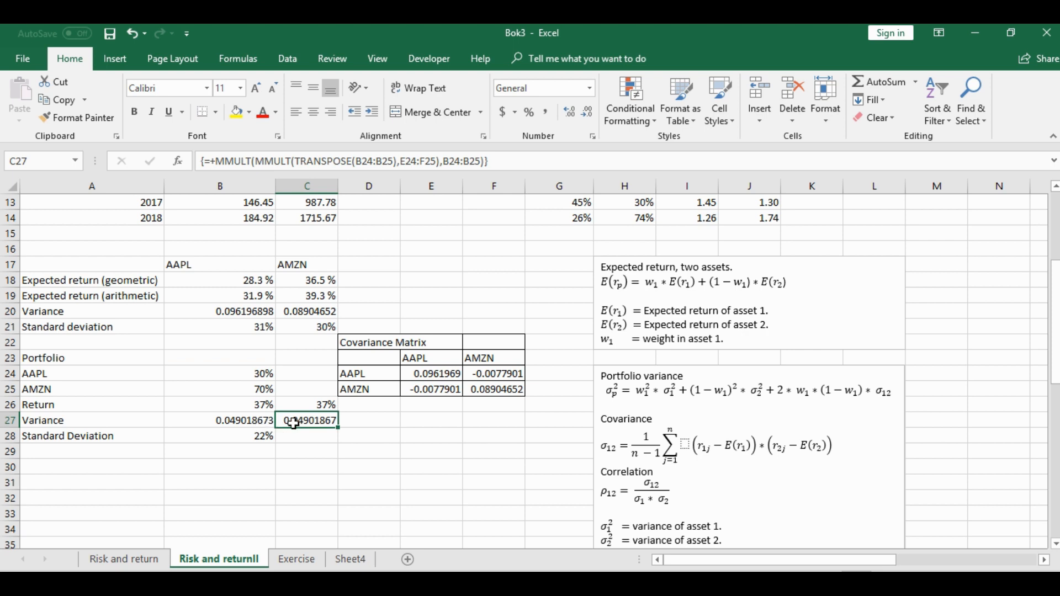
pyautogui.click(299, 436)
pyautogui.click(255, 426)
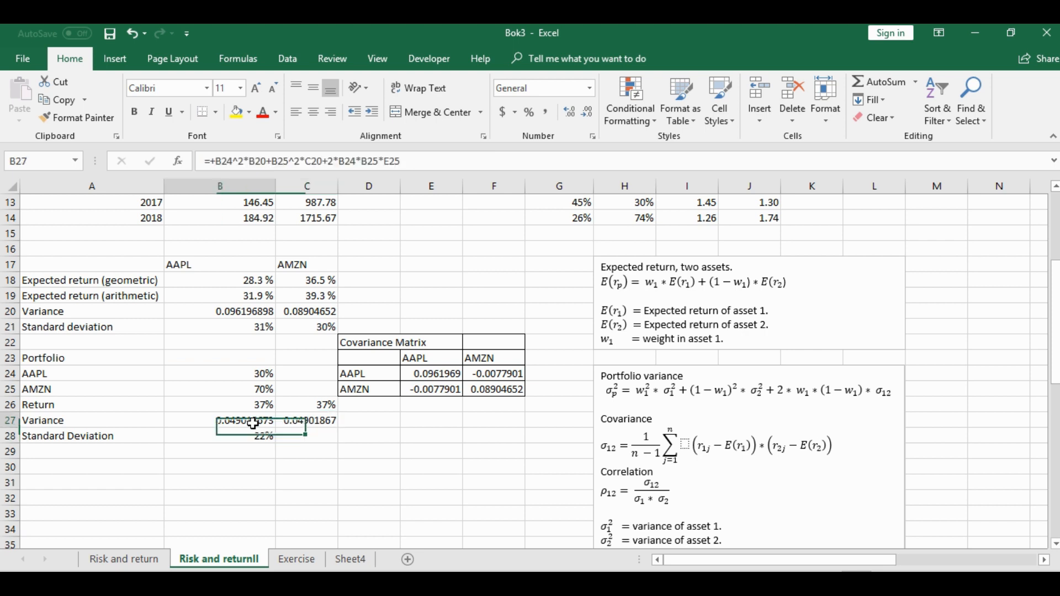
# Enter the heading Minimum Variance in A30, below the portfolio statistics
pyautogui.click(295, 439)
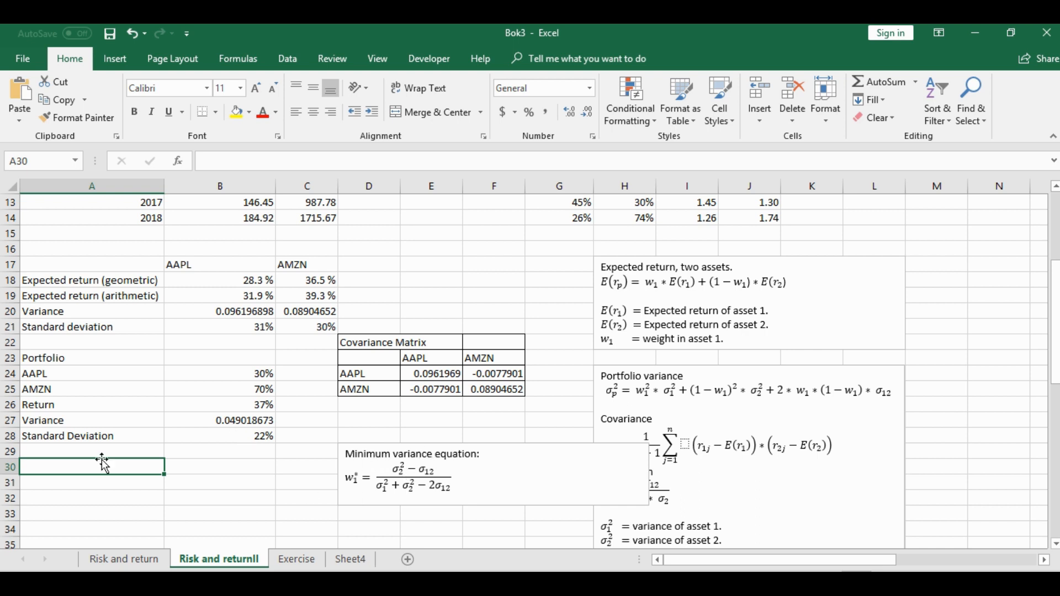
pyautogui.write('Po')
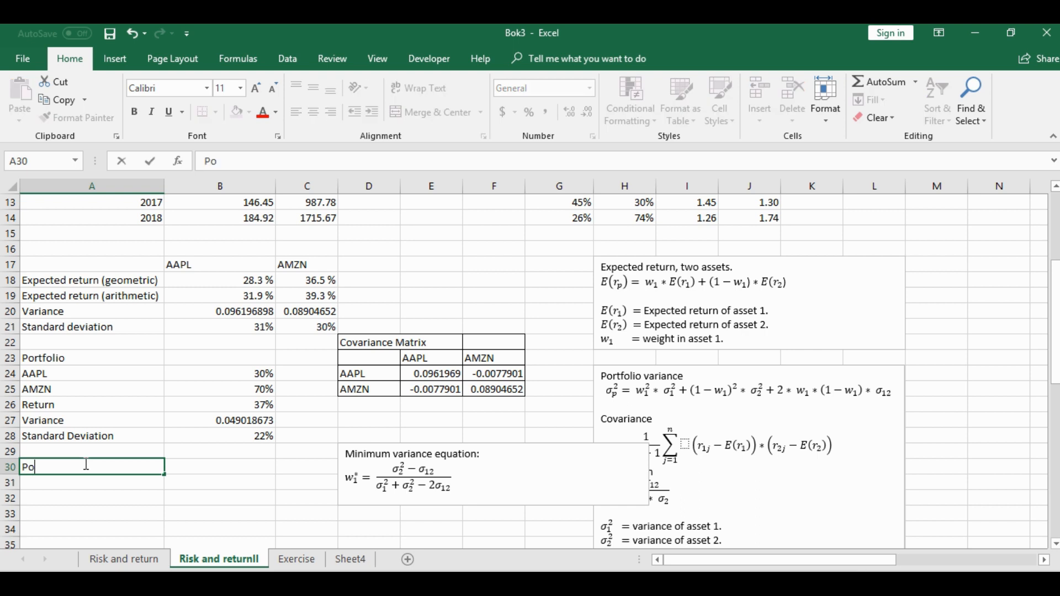
pyautogui.press('BackSpace')
pyautogui.press('BackSpace')
pyautogui.write('Minimum ')
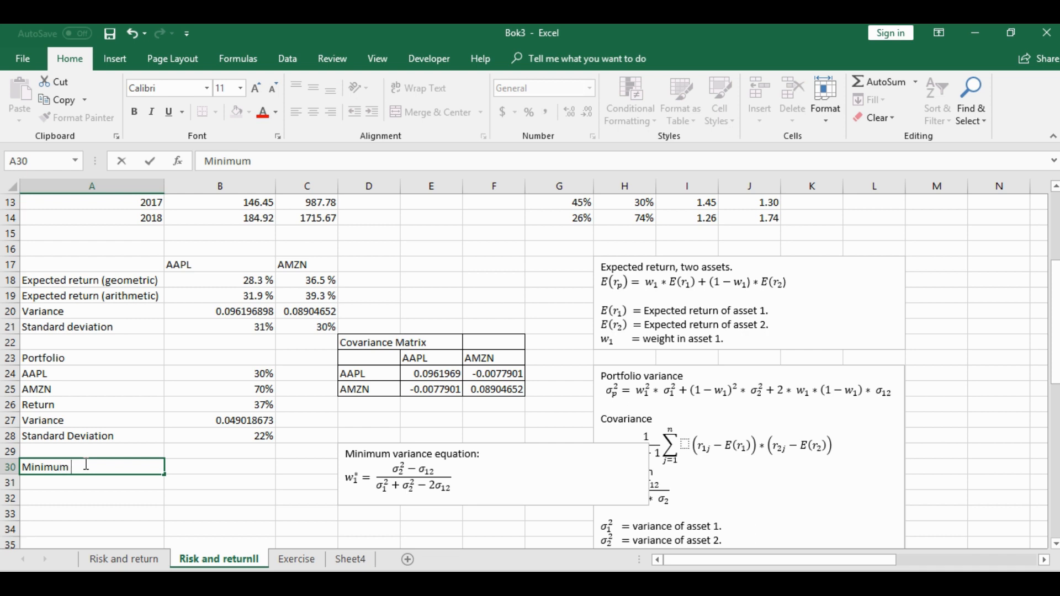
pyautogui.write('Variance')
pyautogui.press('Return')
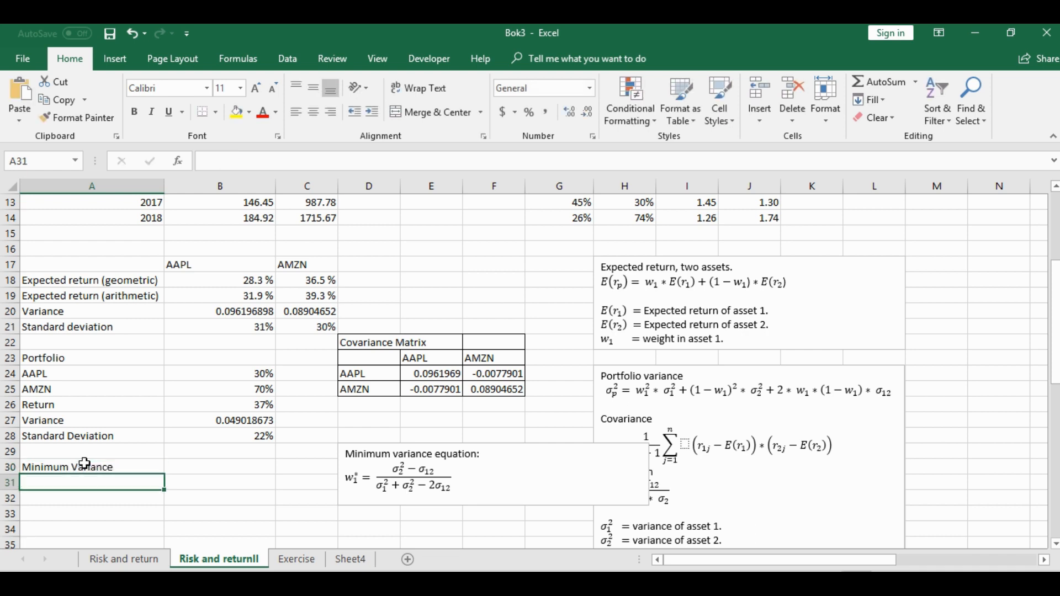
# Enter the asset labels AAPL in A31 and AMZN in A32 under the Minimum Variance heading
pyautogui.write('AAPL')
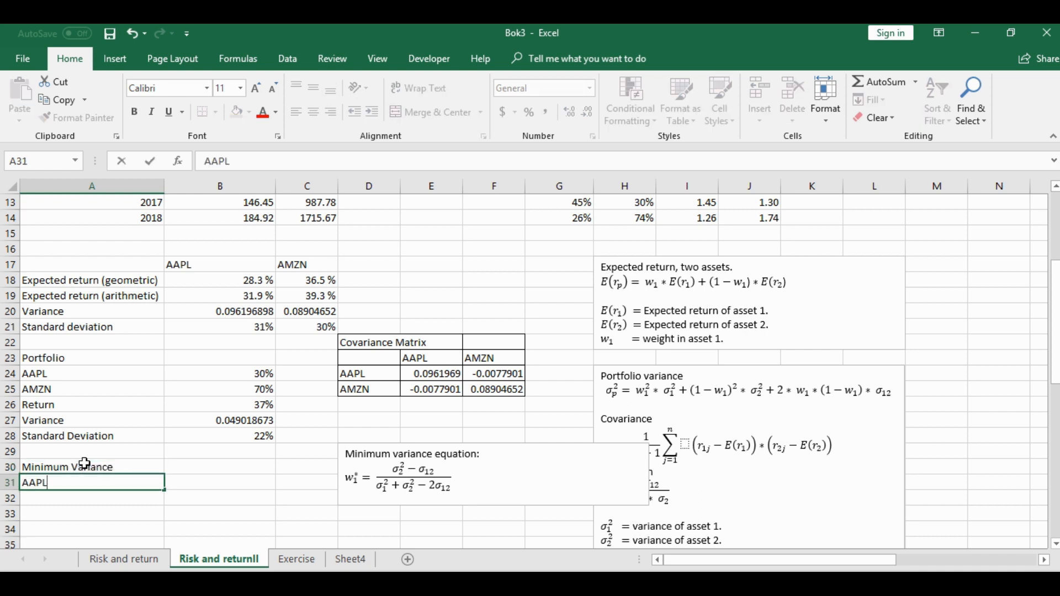
pyautogui.press('Return')
pyautogui.write('AAPL')
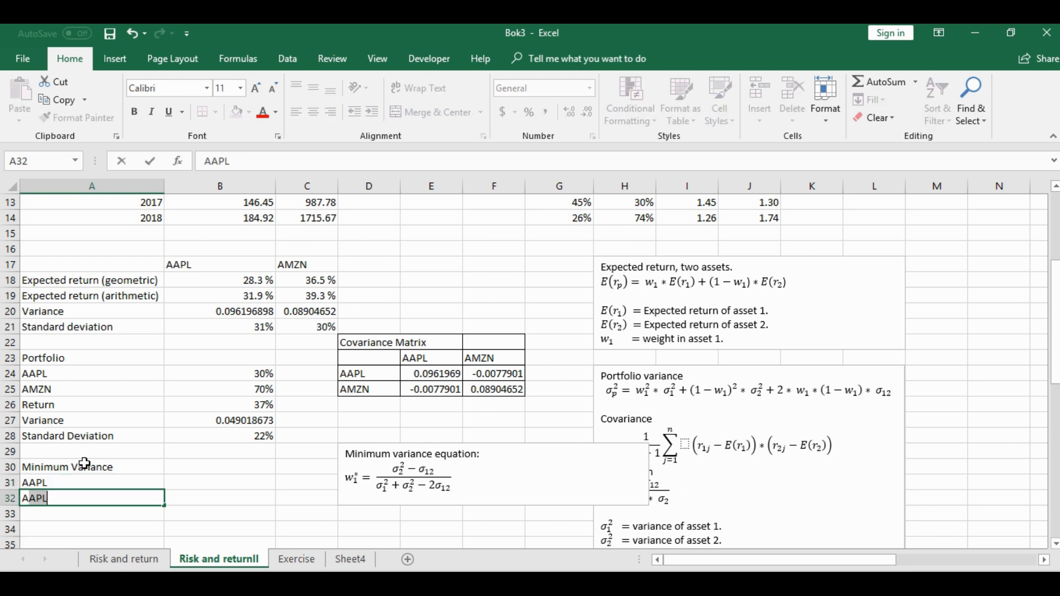
pyautogui.write('MZN')
pyautogui.press('Tab')
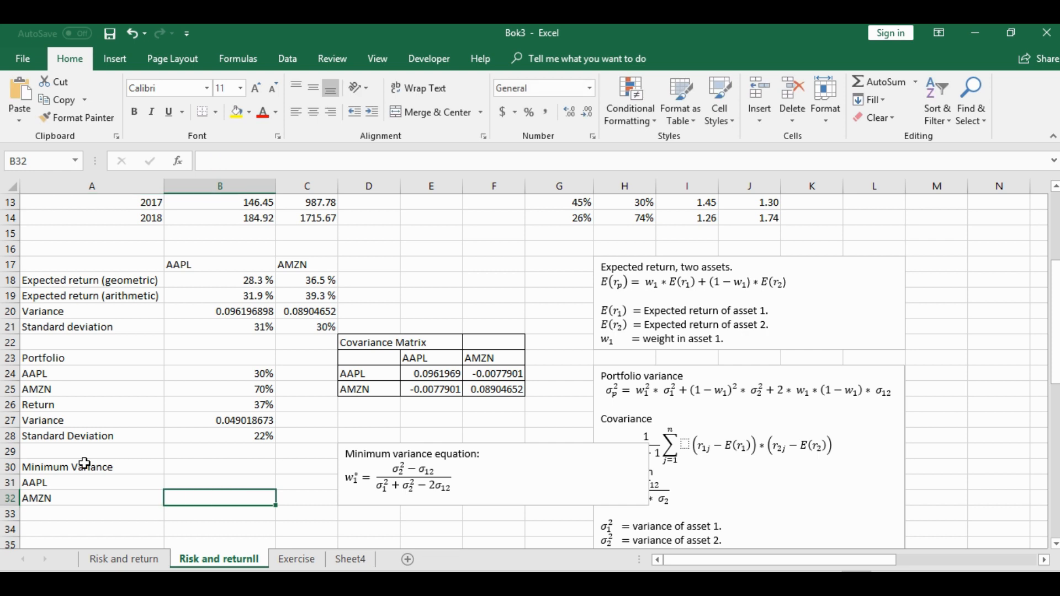
# Start the minimum variance weight formula in B31 with the AMZN variance minus the covariance as numerator, +(C20-E25)
pyautogui.press('Up')
pyautogui.write('+')
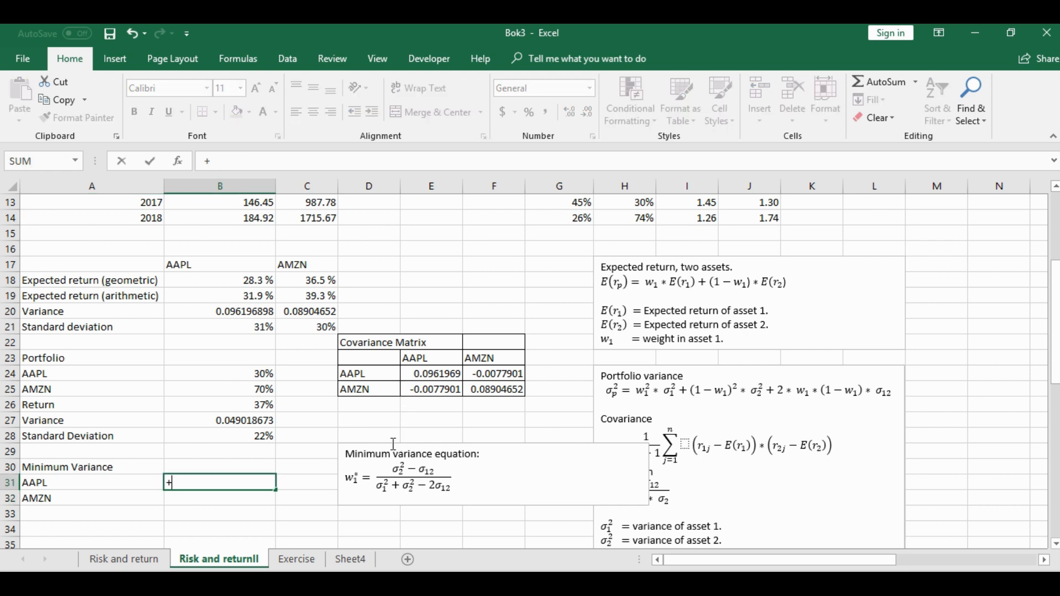
pyautogui.write('(')
pyautogui.click(314, 312)
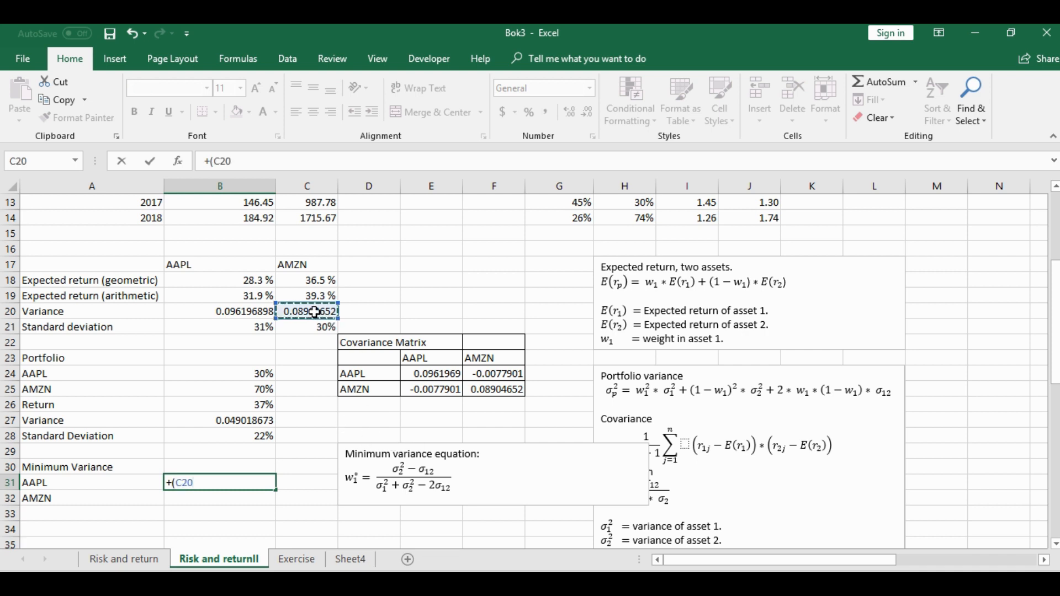
pyautogui.write('-')
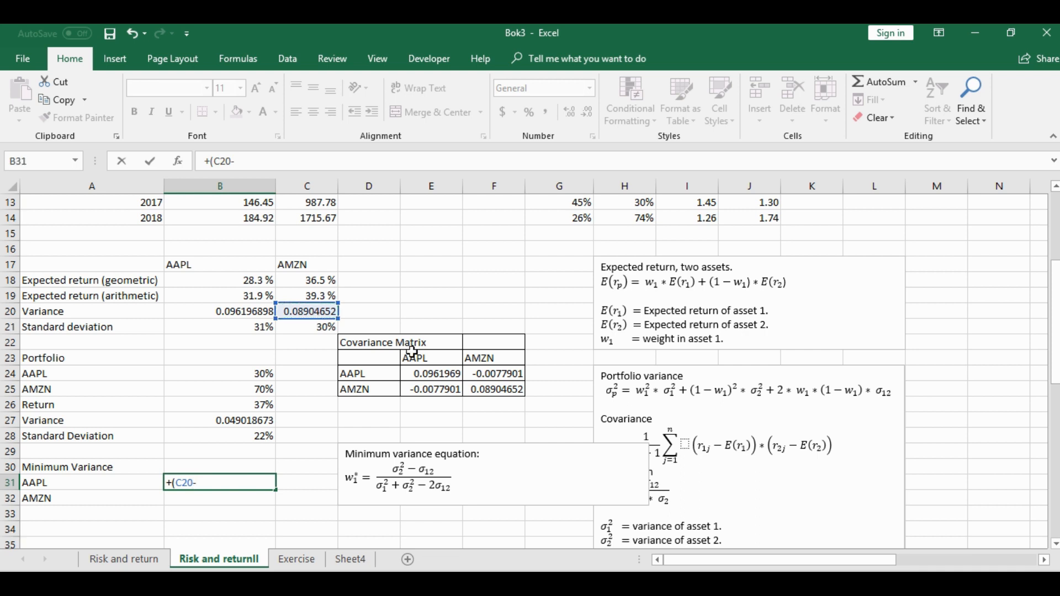
pyautogui.click(437, 391)
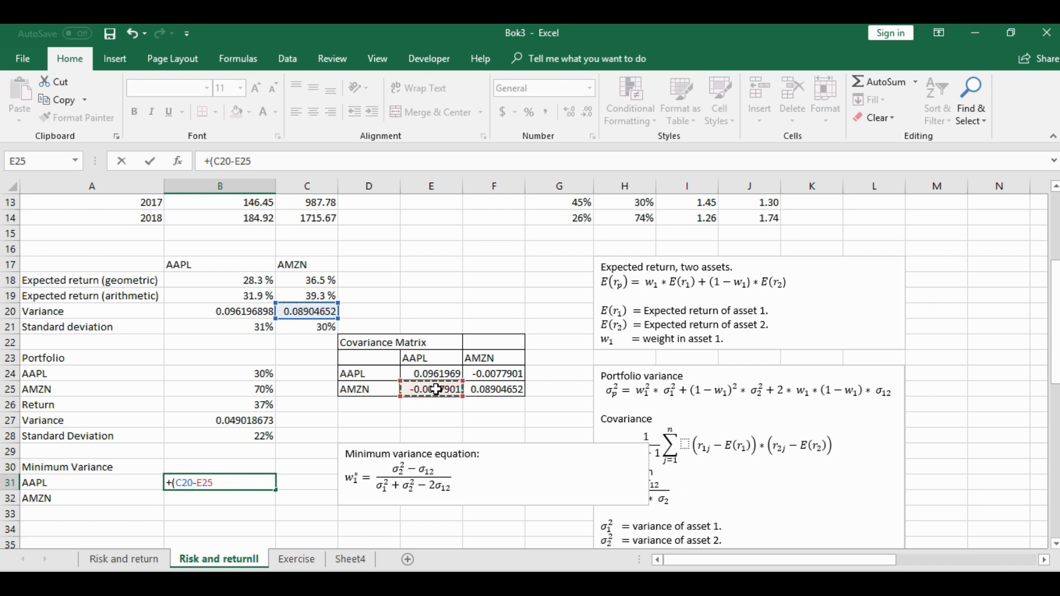
pyautogui.write(')')
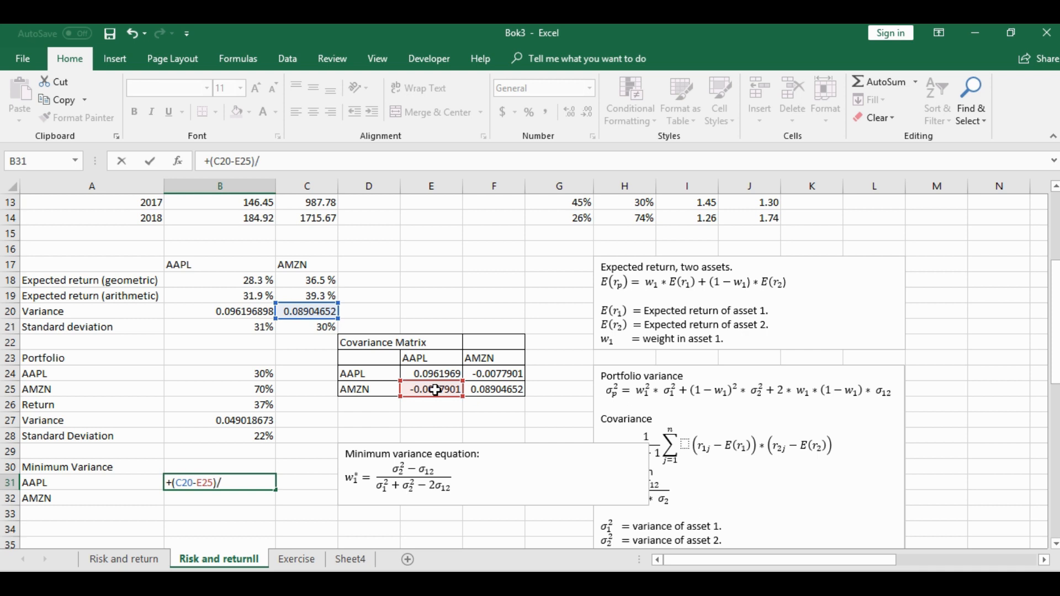
pyautogui.write('/(')
# Complete B31 by dividing by the sum of both variances minus twice the covariance, /(B20+C20-2*E25)
pyautogui.click(235, 308)
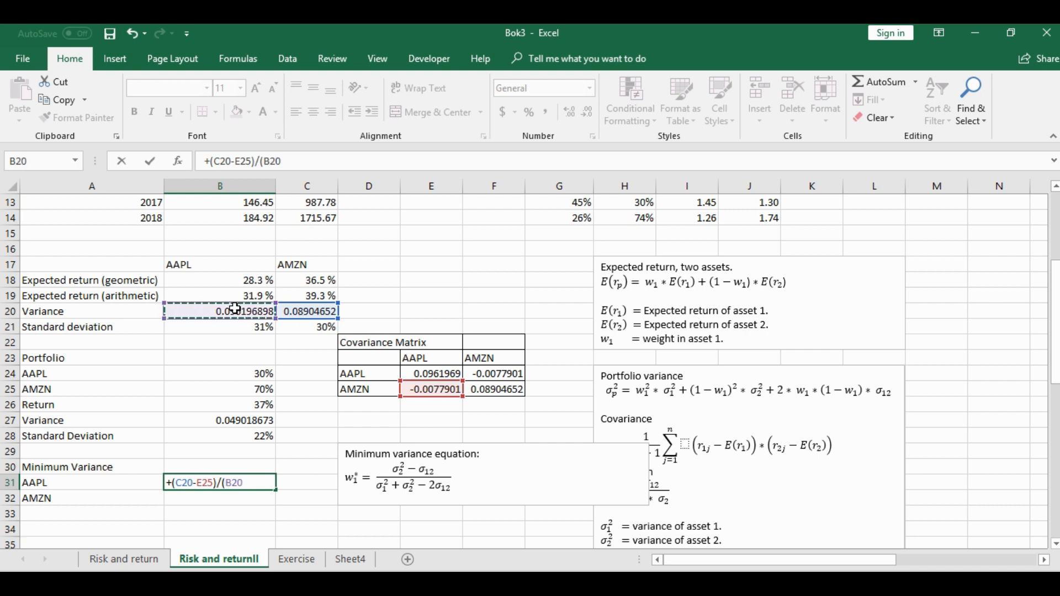
pyautogui.write('+')
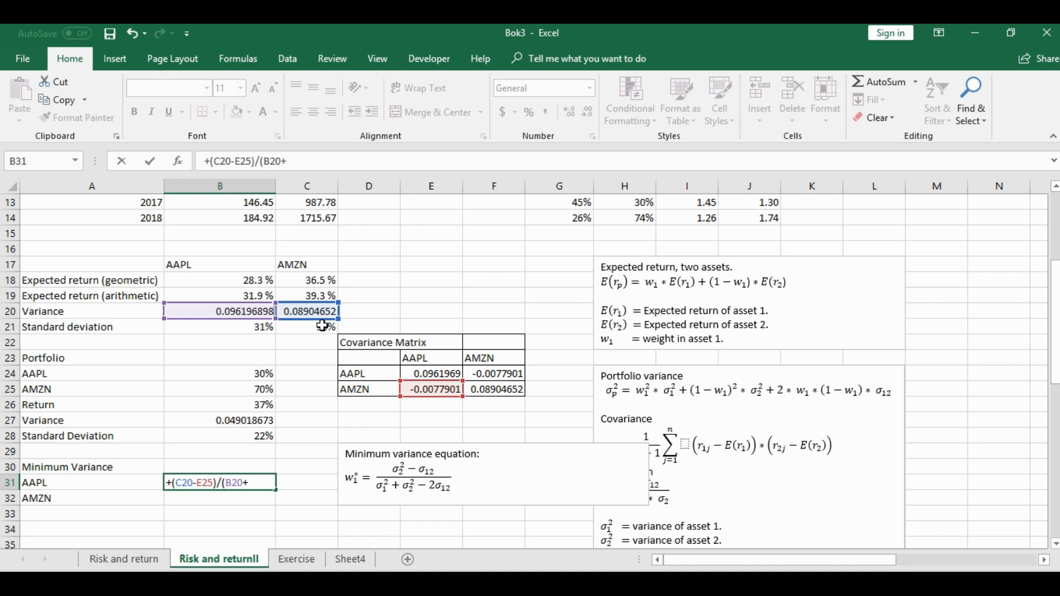
pyautogui.click(307, 312)
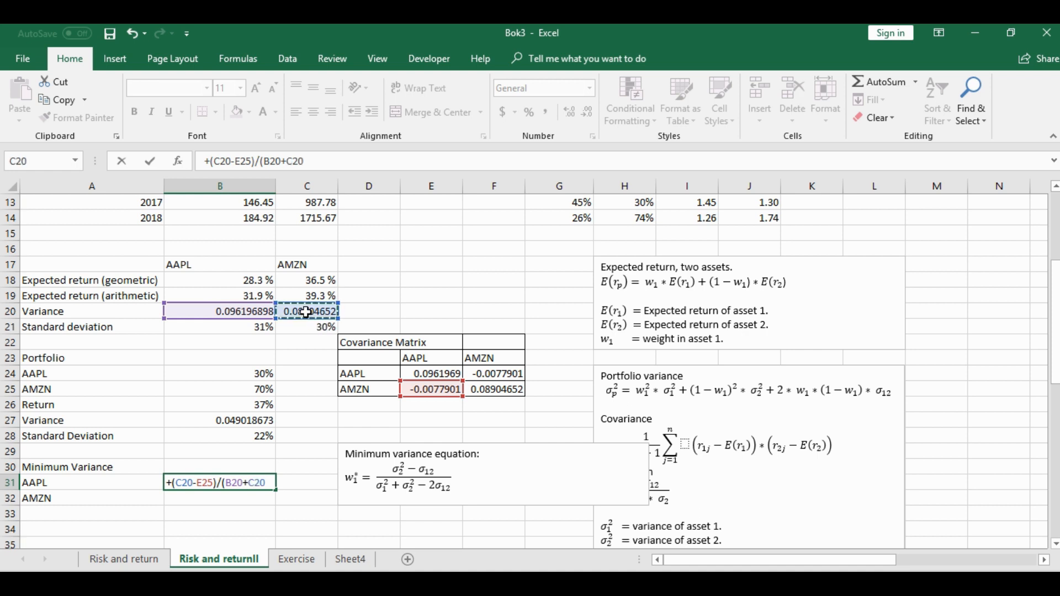
pyautogui.write('-2*')
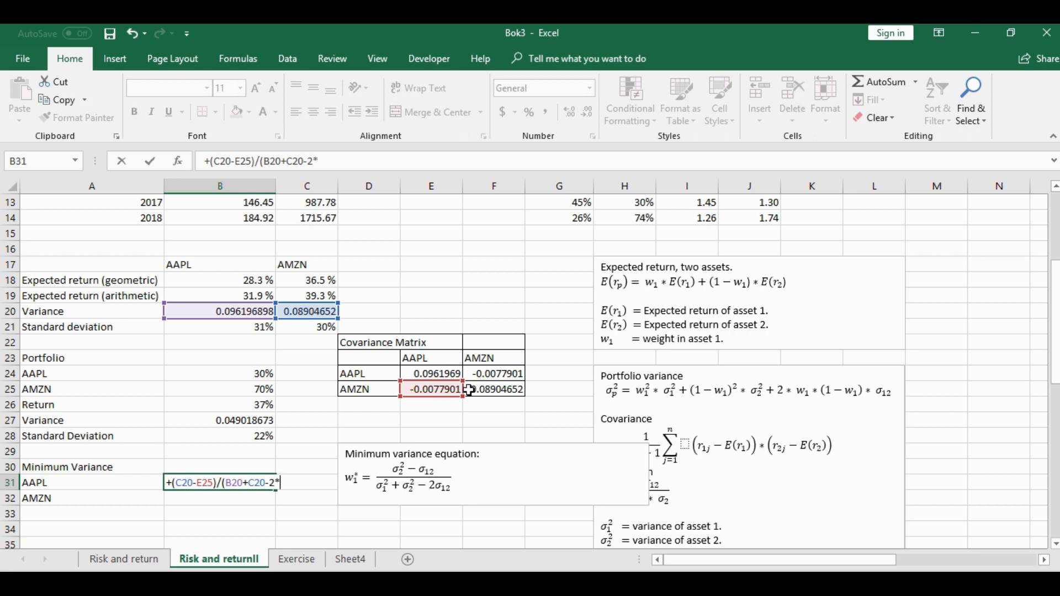
pyautogui.click(444, 389)
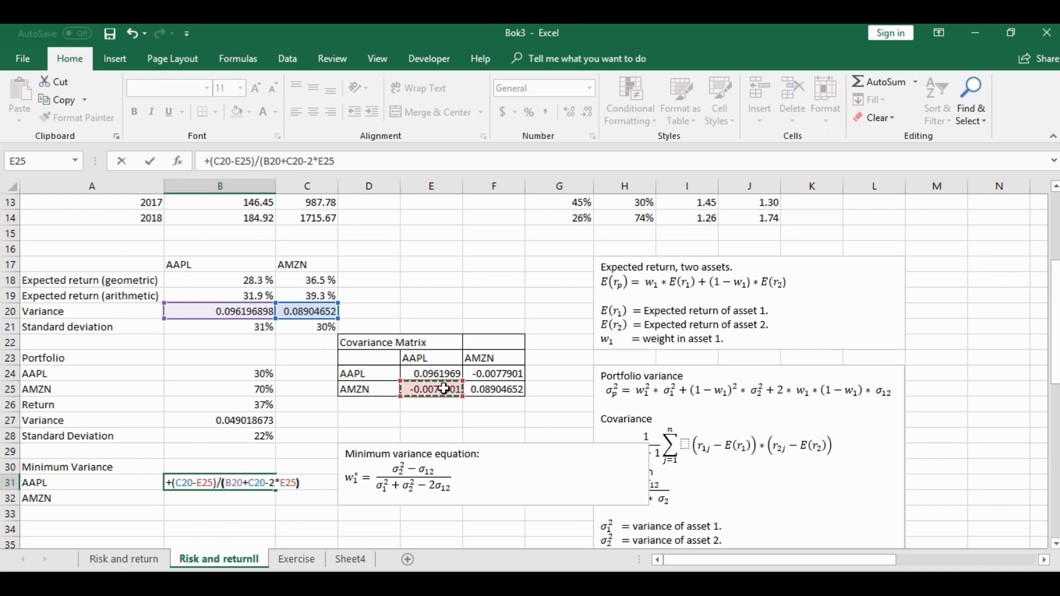
pyautogui.write(')')
pyautogui.press('Return')
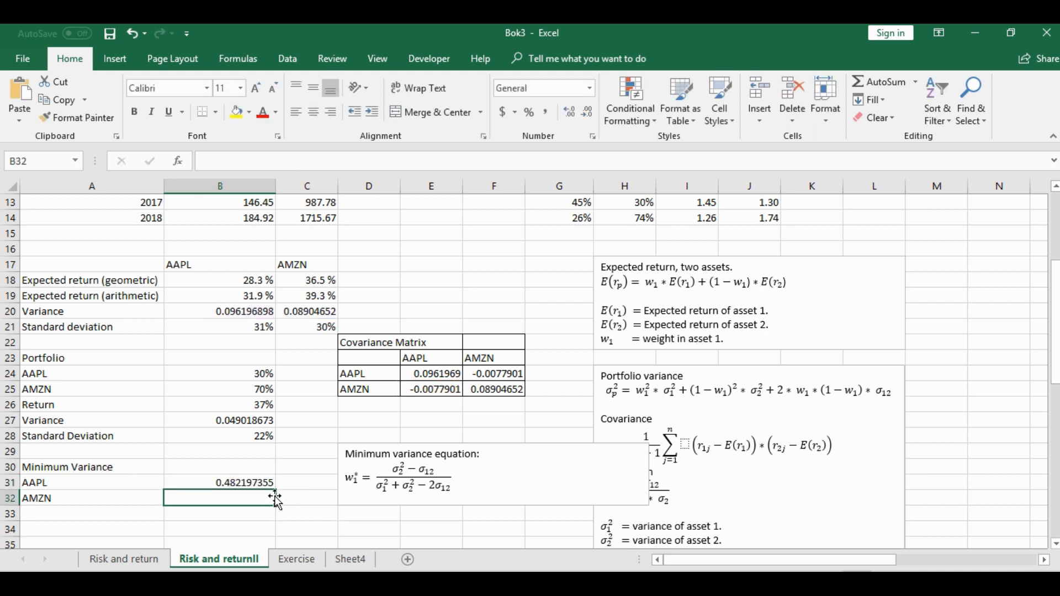
# Calculate the AMZN minimum variance weight in B32 as +1-B31 and format B31:B32 as percentages
pyautogui.write('+1-')
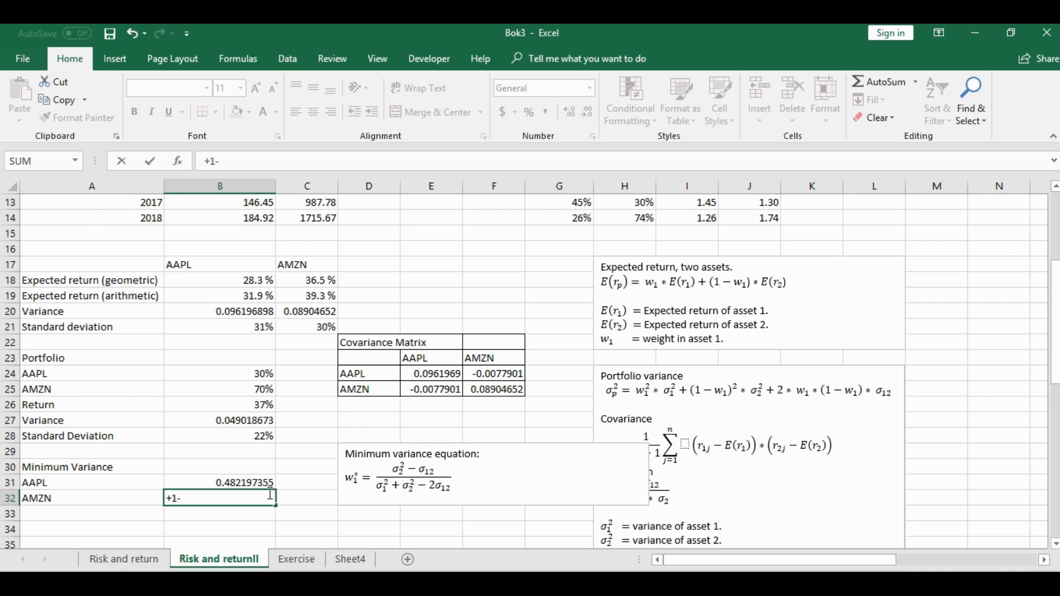
pyautogui.click(223, 482)
pyautogui.press('Return')
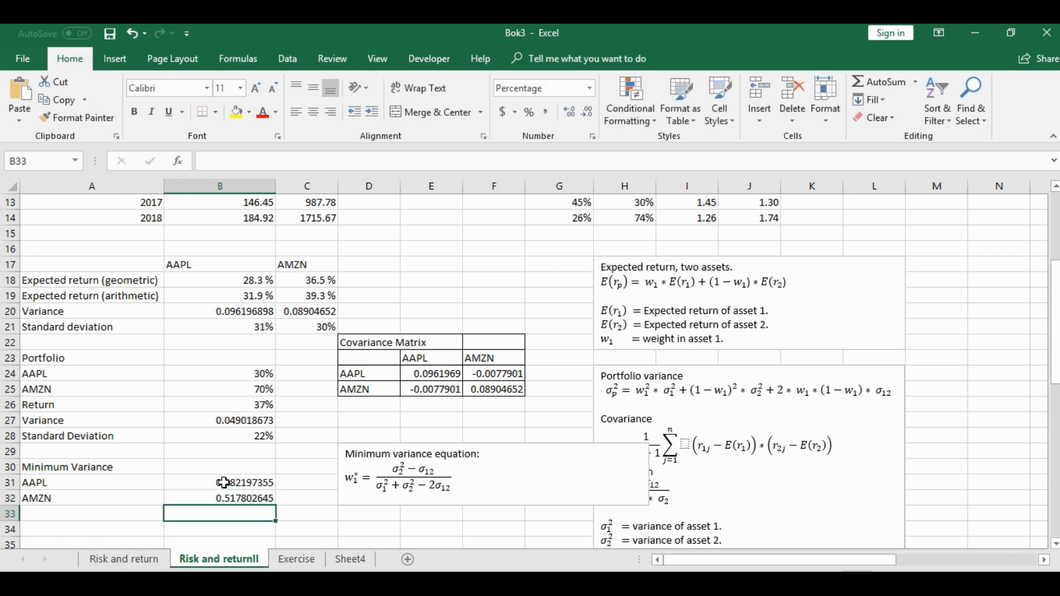
pyautogui.moveTo(250, 481); pyautogui.dragTo(248, 496)
pyautogui.click(527, 113)
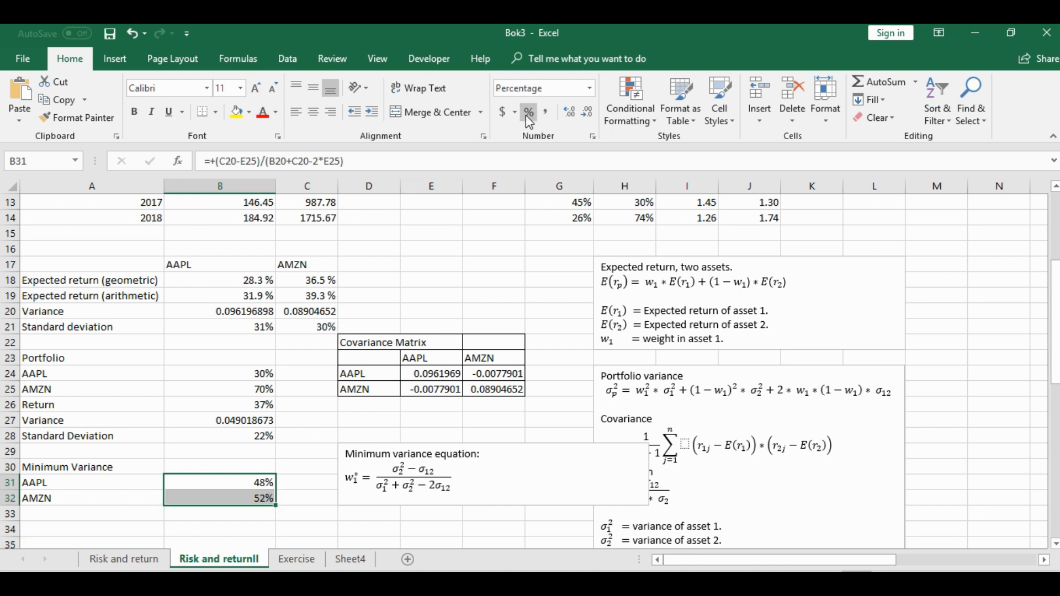
# Set the portfolio weights to 48% in B24 and 52% in B25, and check the standard deviation in B28
pyautogui.click(245, 362)
pyautogui.click(246, 373)
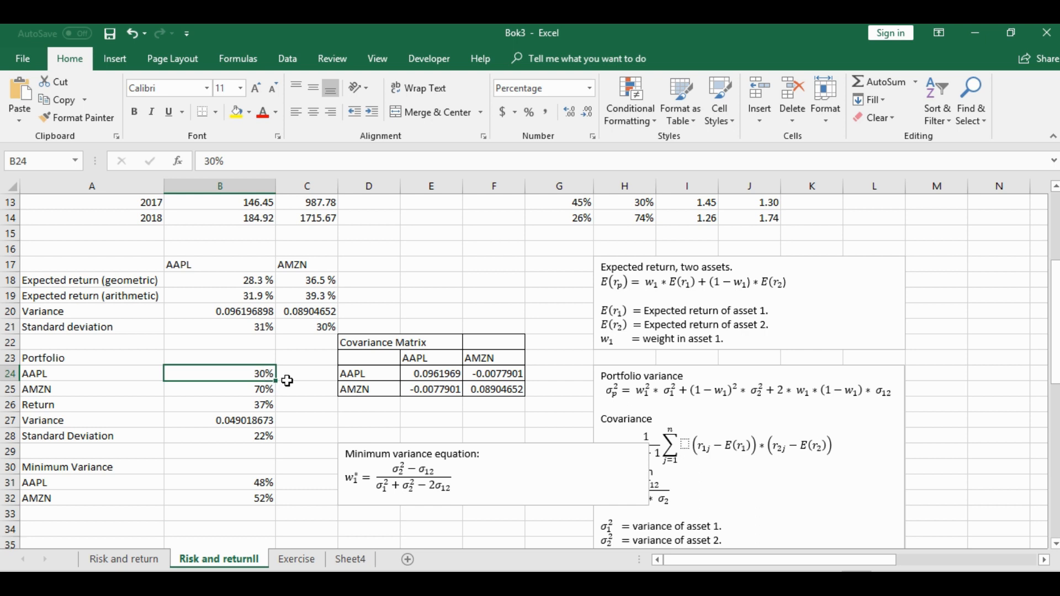
pyautogui.write('48')
pyautogui.press('Return')
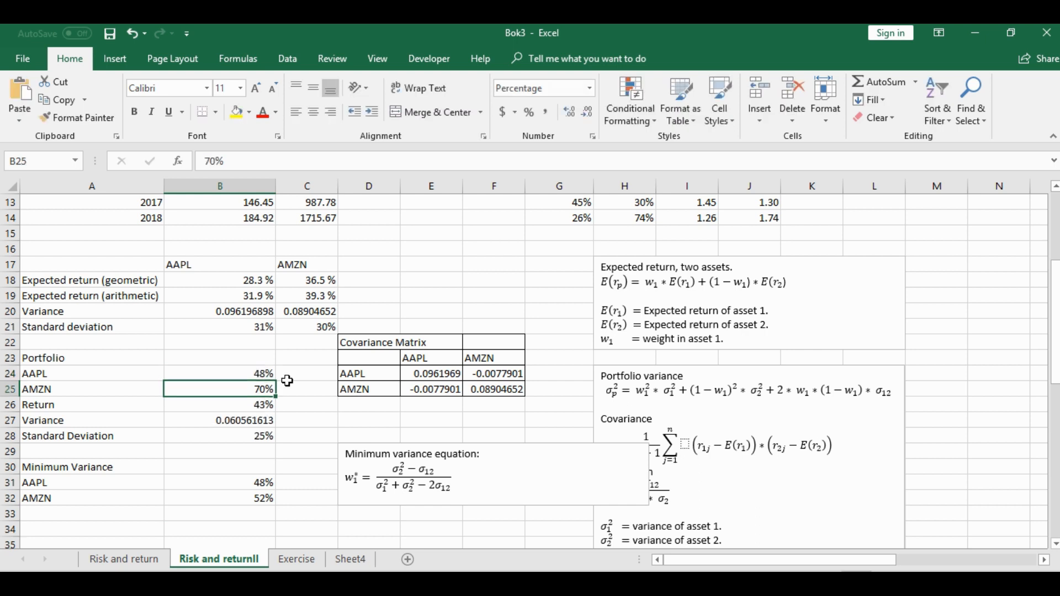
pyautogui.write('52')
pyautogui.press('Return')
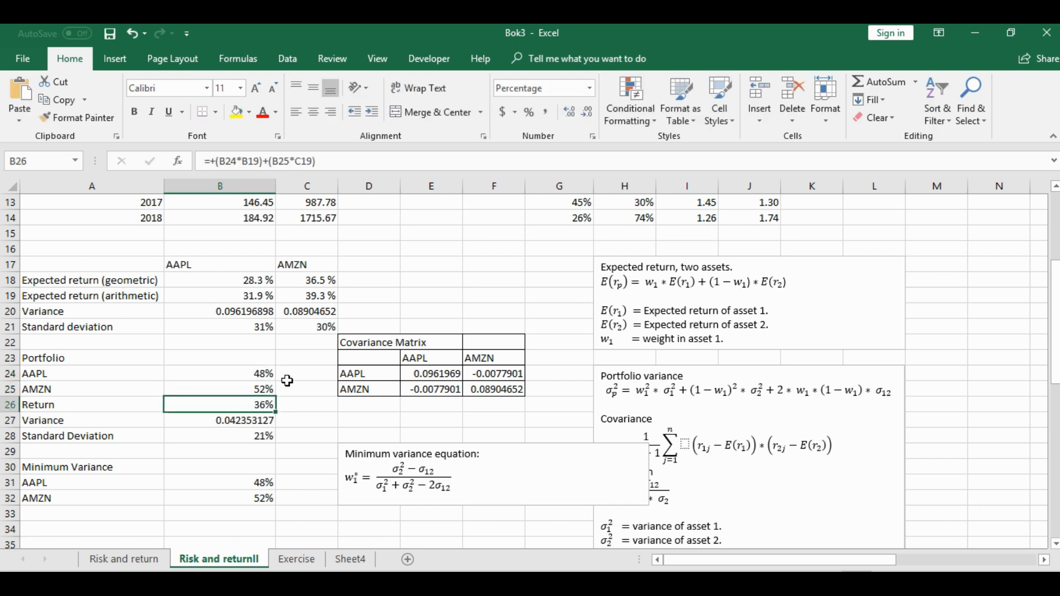
pyautogui.click(231, 436)
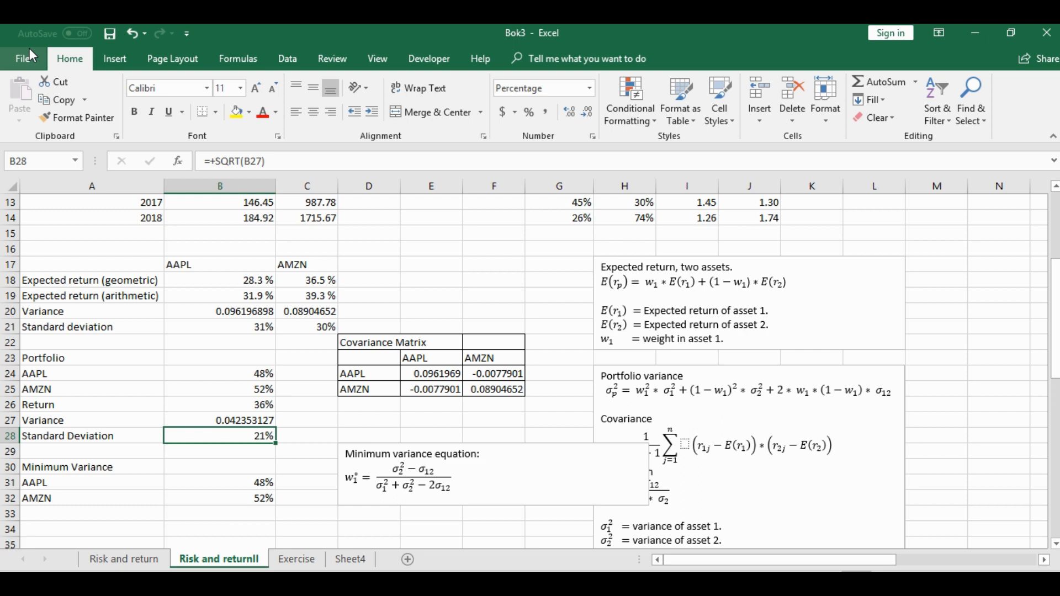
# Insert blank cells at A26:B26 above the portfolio Return, shifting the existing cells down
pyautogui.click(166, 403)
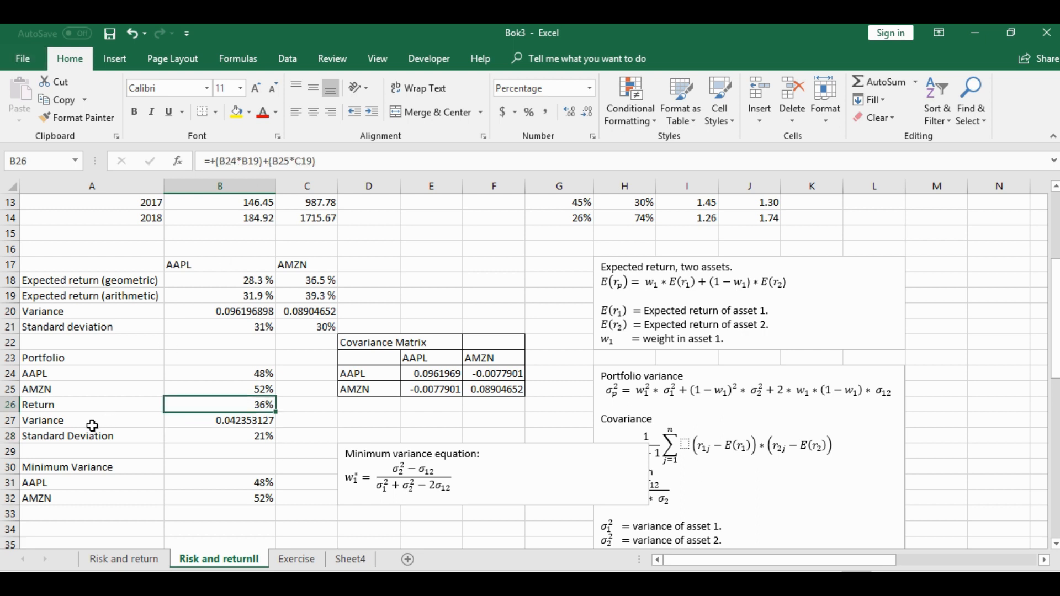
pyautogui.moveTo(65, 407); pyautogui.dragTo(217, 407)
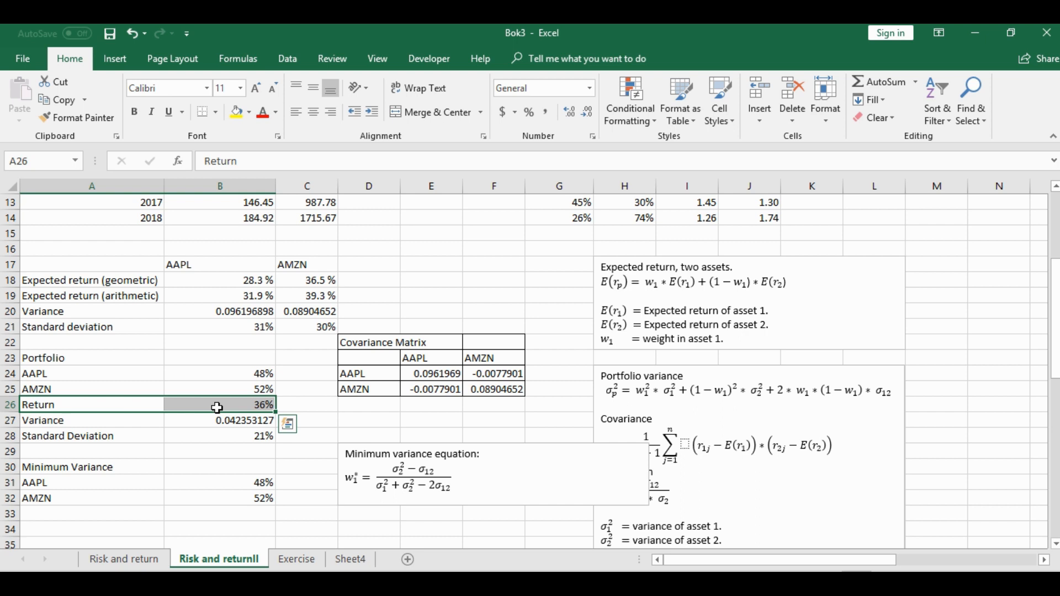
pyautogui.hotkey('ctrl', 'shift', '+')
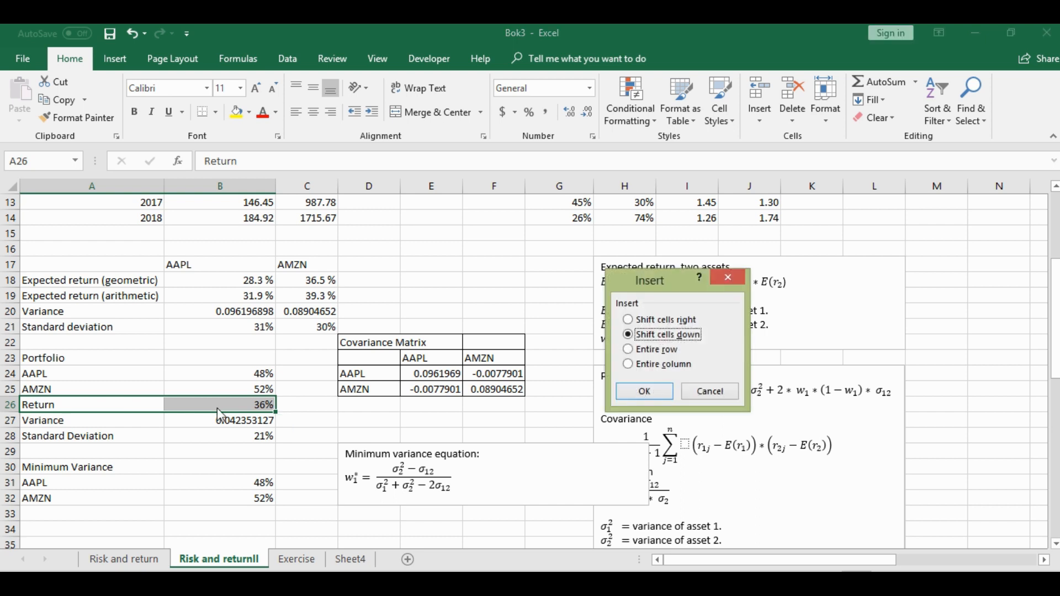
pyautogui.click(642, 391)
# Label A26 Sum and total the portfolio weights B24:B25 in B26 with AutoSum
pyautogui.click(71, 409)
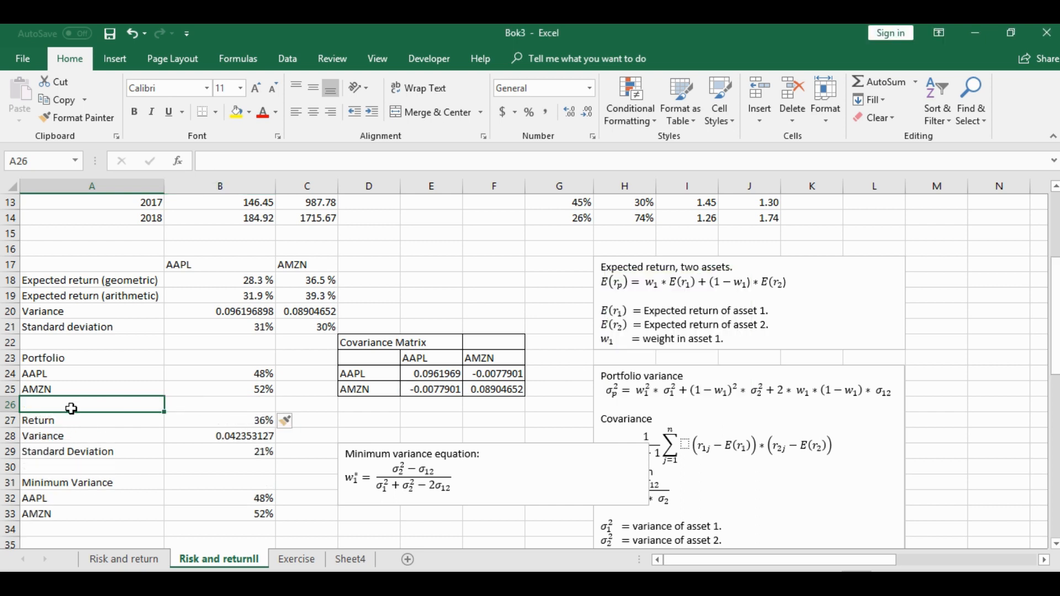
pyautogui.write('Sum')
pyautogui.press('Tab')
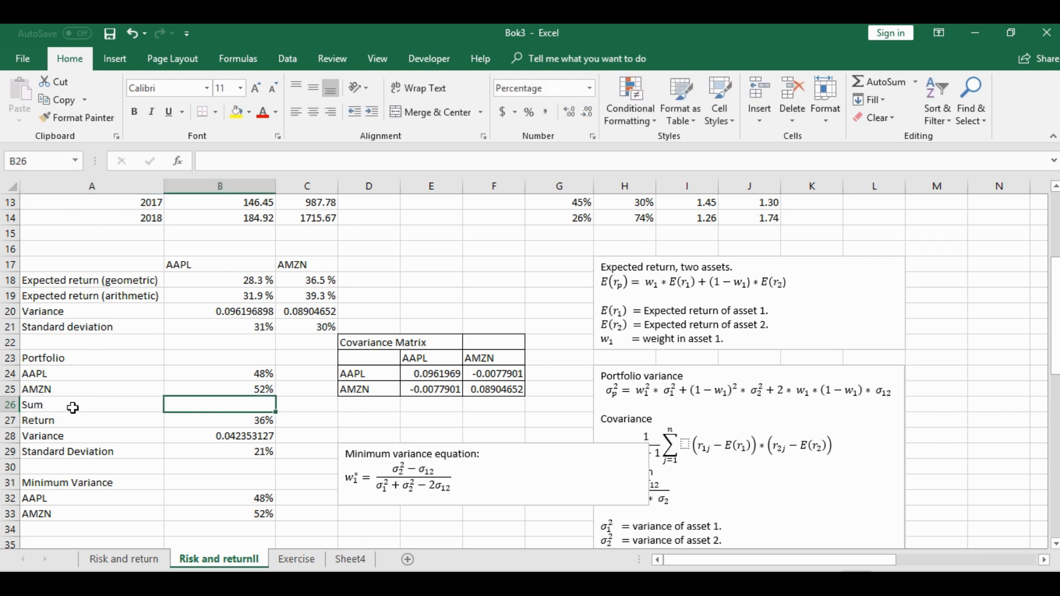
pyautogui.moveTo(264, 378); pyautogui.dragTo(264, 403)
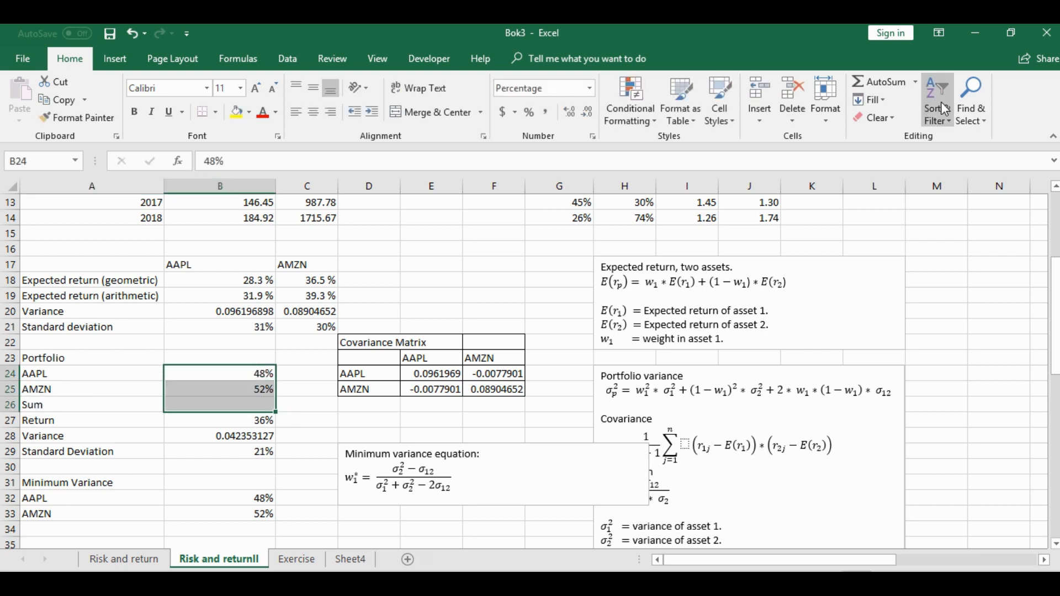
pyautogui.click(880, 82)
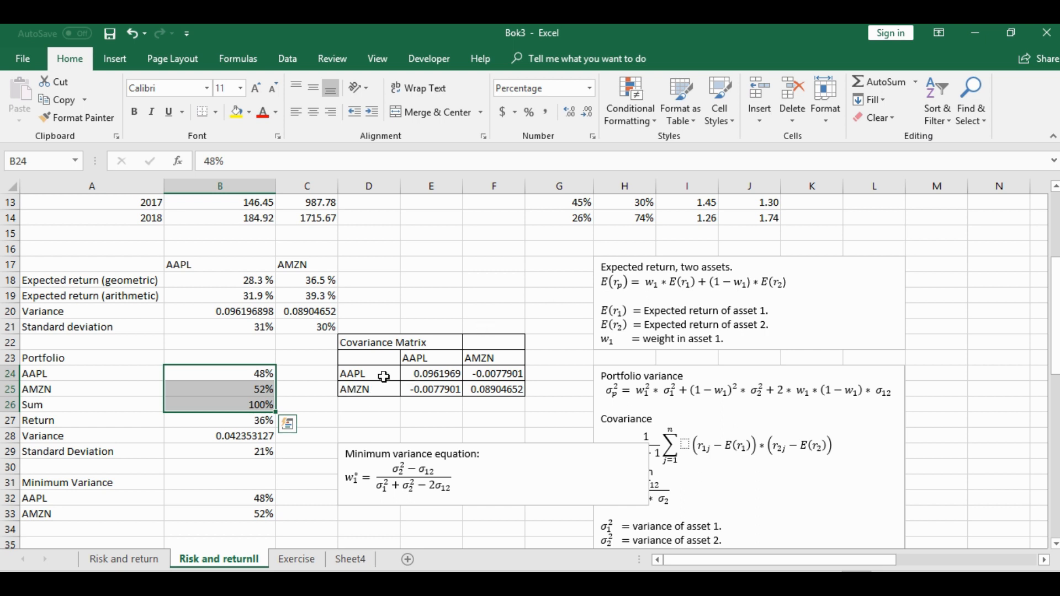
# Set the portfolio weights to 30% for AAPL in B24 and 70% for AMZN in B25 as starting values for Solver
pyautogui.click(287, 61)
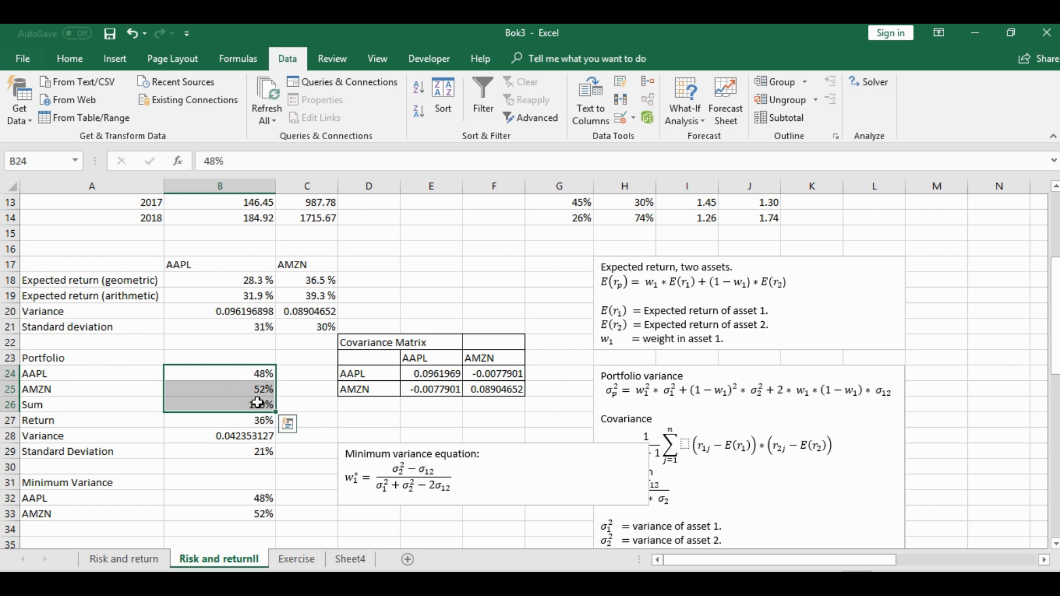
pyautogui.click(242, 373)
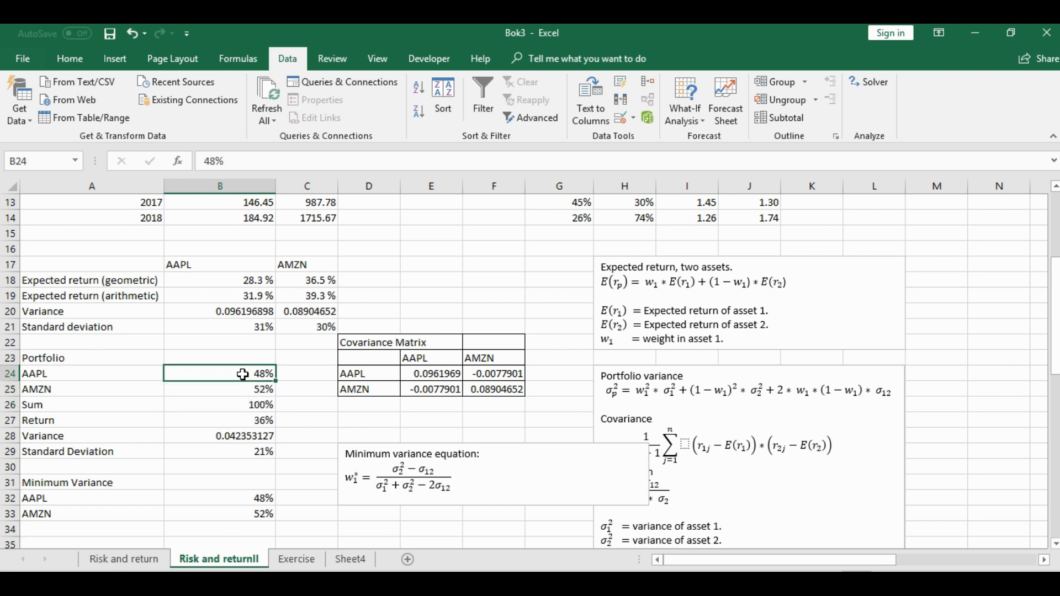
pyautogui.write('30')
pyautogui.press('Return')
pyautogui.write('7')
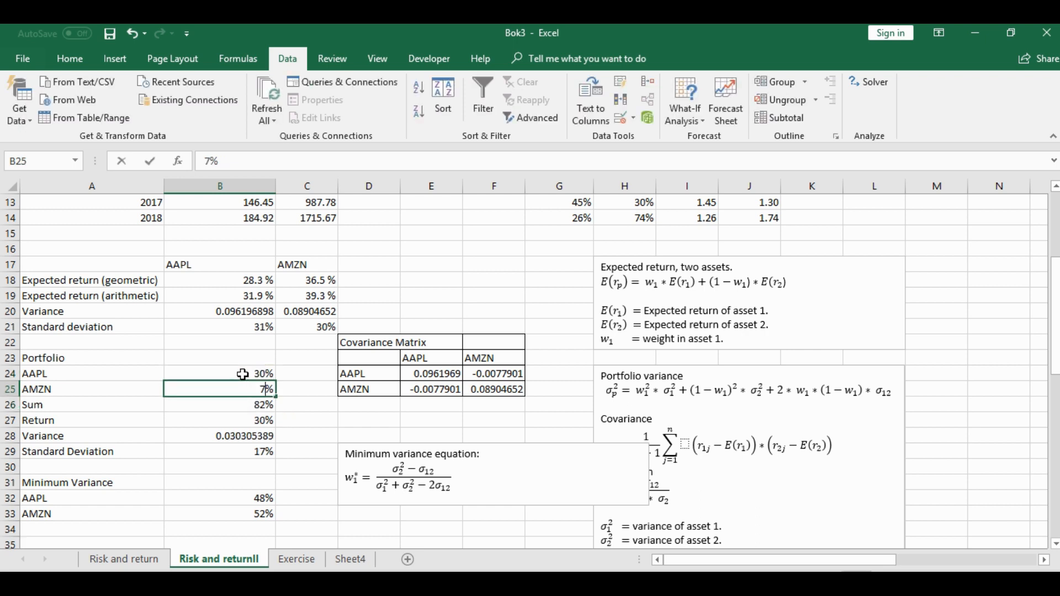
pyautogui.write('0')
pyautogui.press('Return')
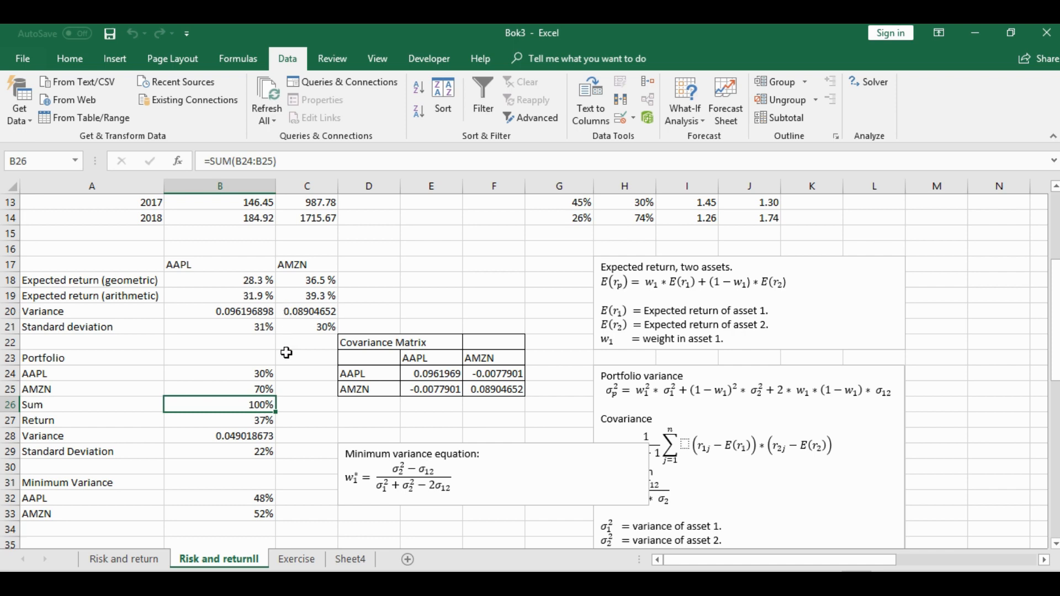
# Set up Solver to minimize the portfolio variance in B28 by changing the weights in B24:B25
pyautogui.click(875, 81)
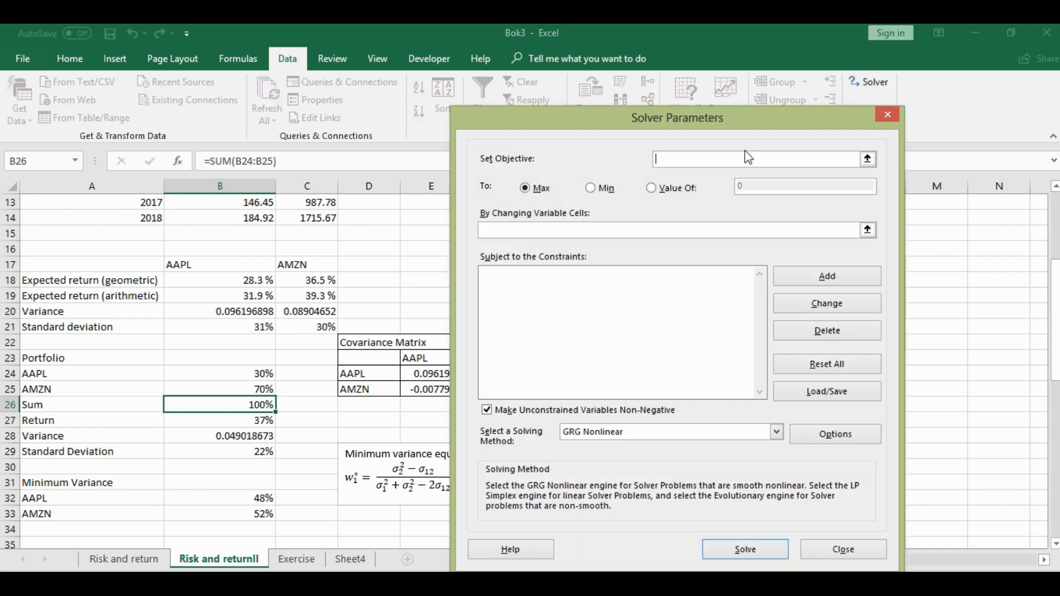
pyautogui.click(253, 439)
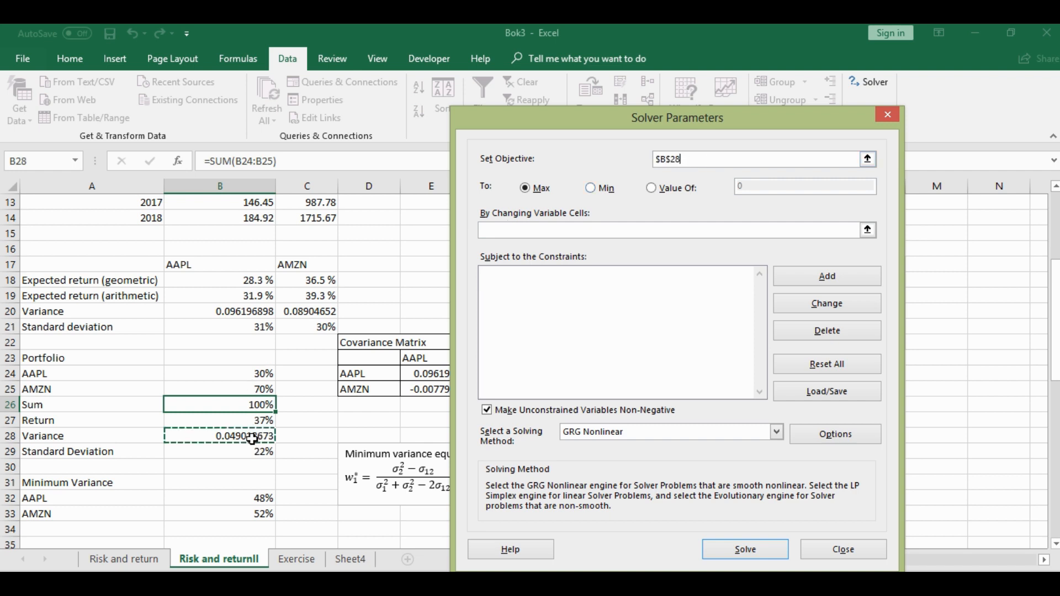
pyautogui.click(592, 189)
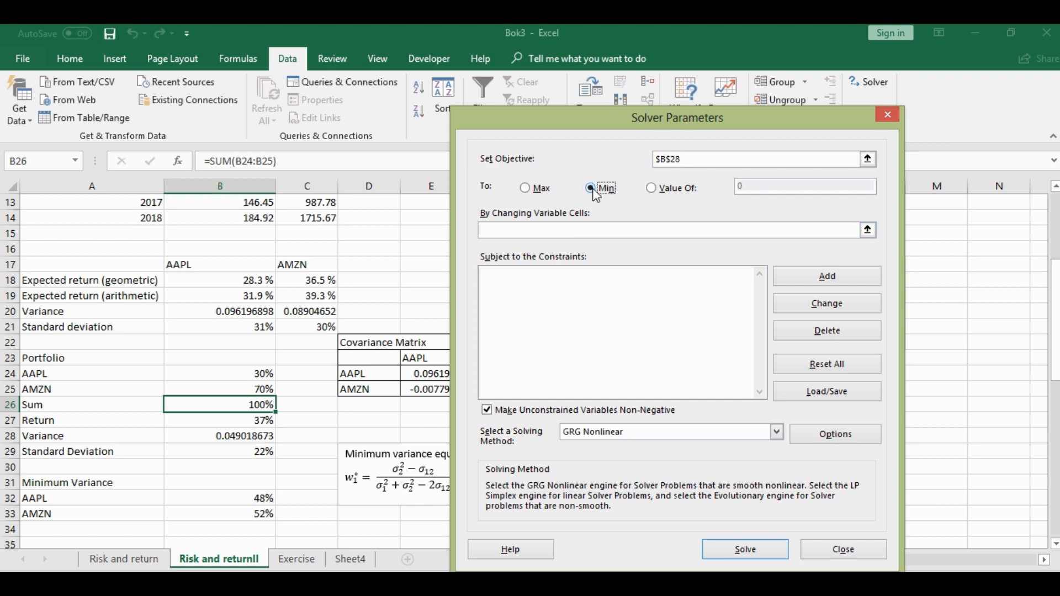
pyautogui.click(591, 227)
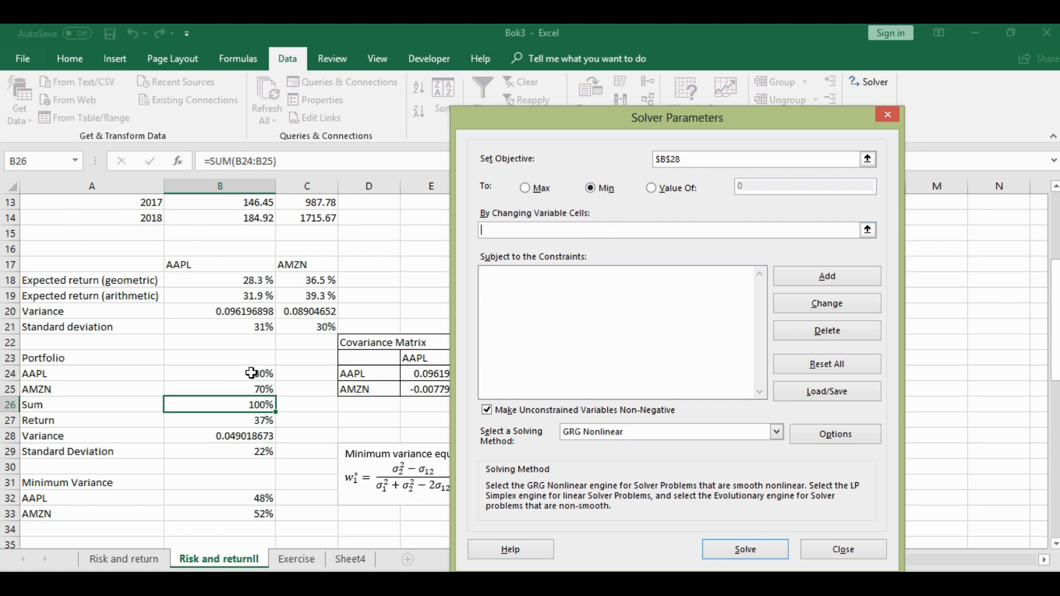
pyautogui.moveTo(251, 374); pyautogui.dragTo(248, 393)
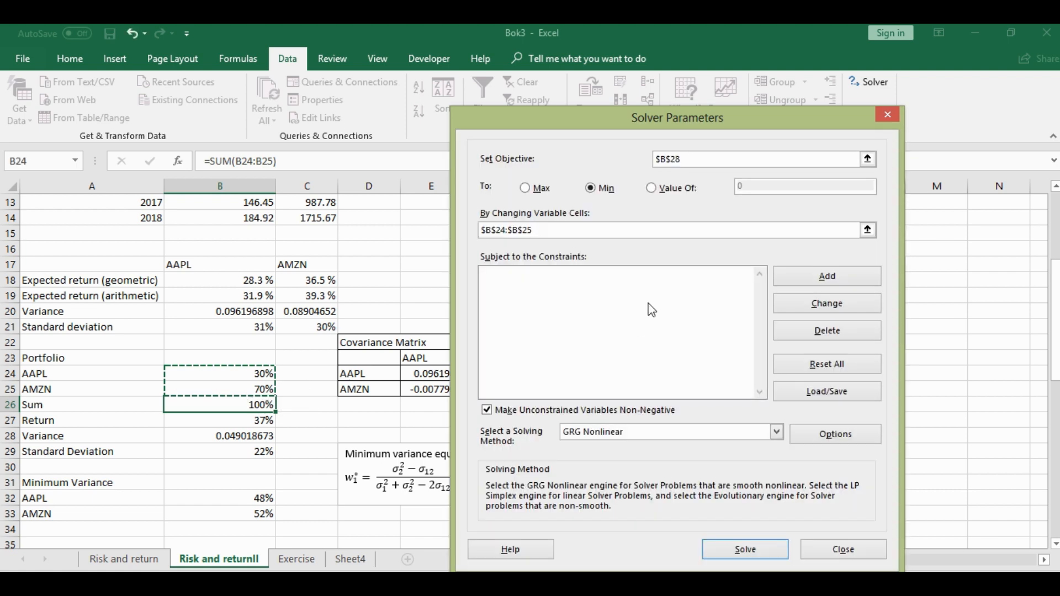
# Add a Solver constraint that the weight sum in B26 equals 1
pyautogui.click(834, 285)
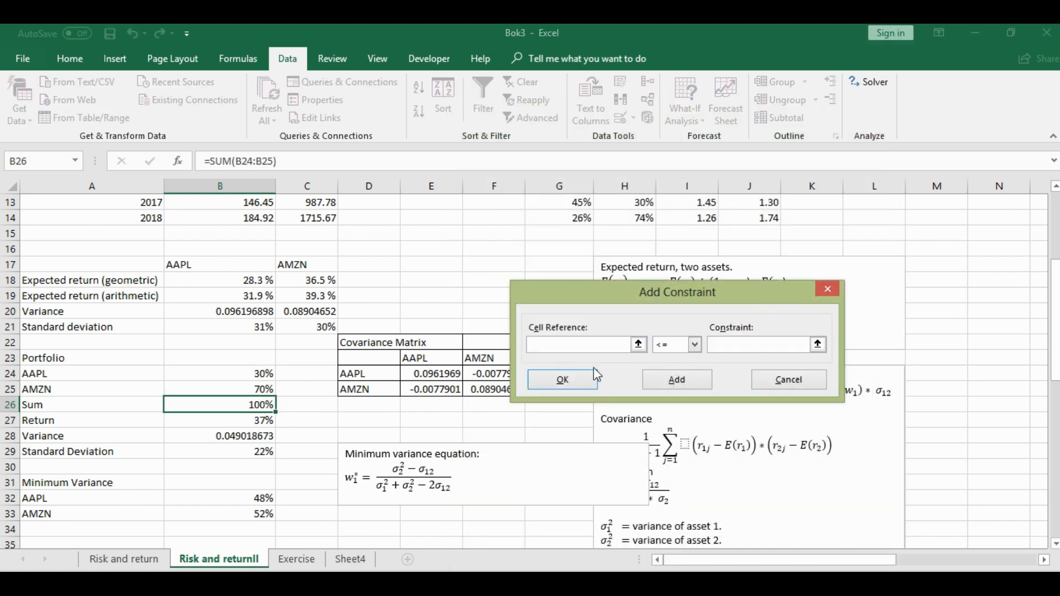
pyautogui.click(241, 405)
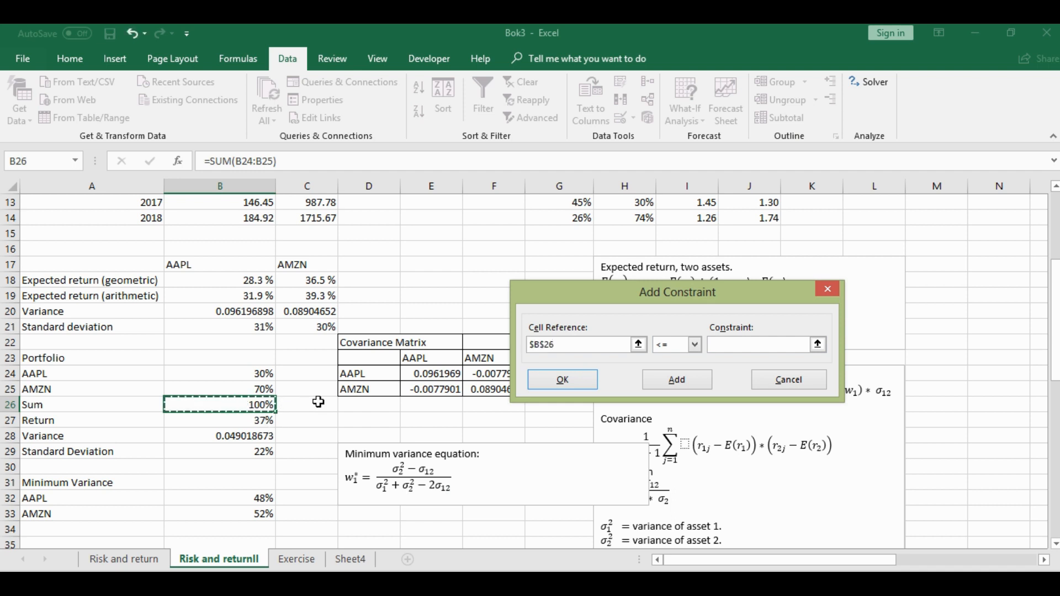
pyautogui.click(697, 346)
pyautogui.click(675, 369)
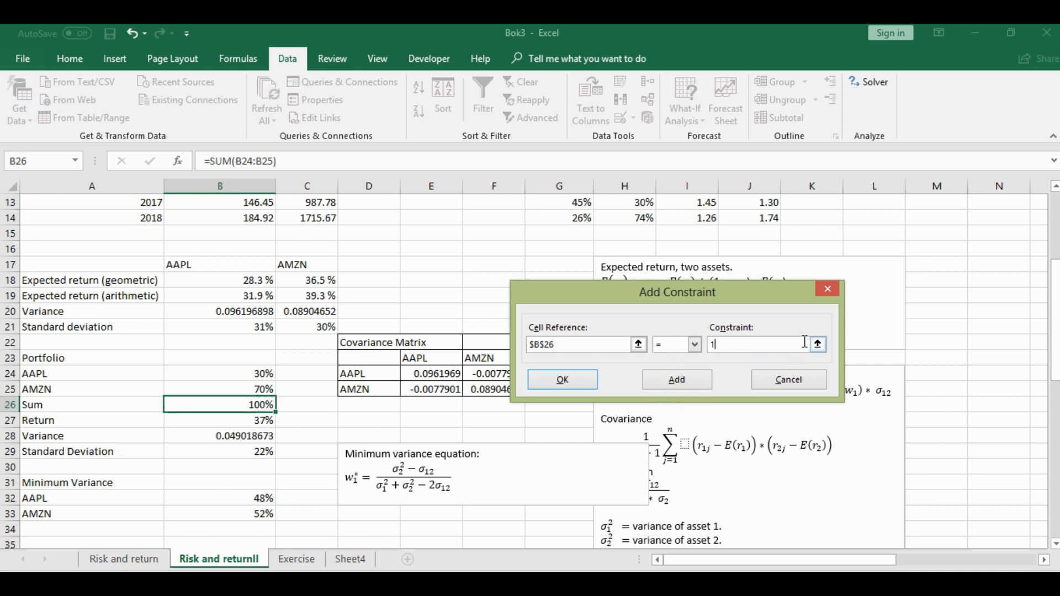
pyautogui.click(574, 382)
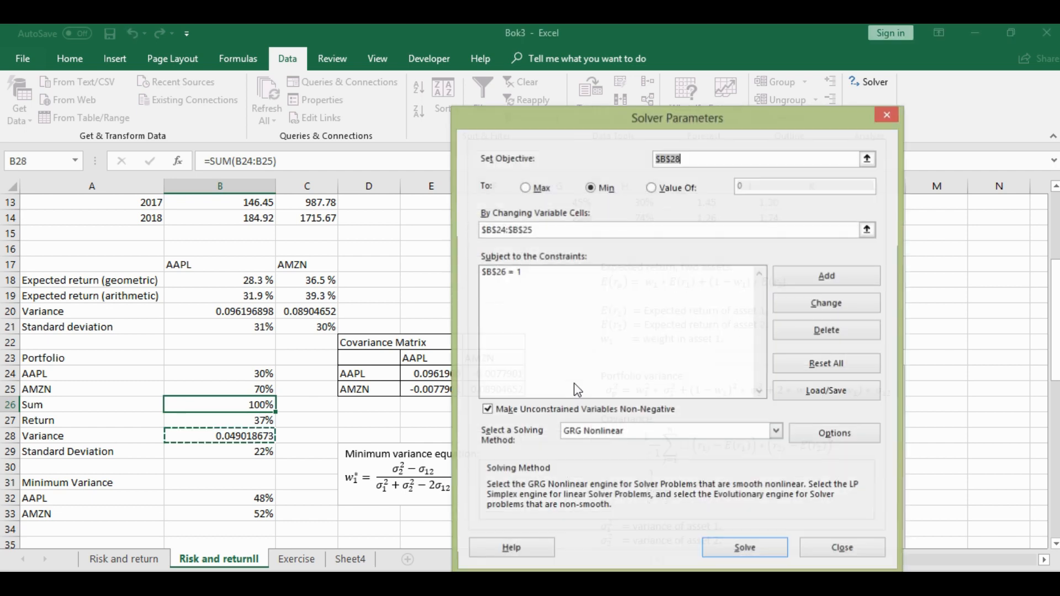
# Run Solver, keep its solution, and compare the AAPL weight in B24 with the formula-based weight in B32
pyautogui.click(752, 551)
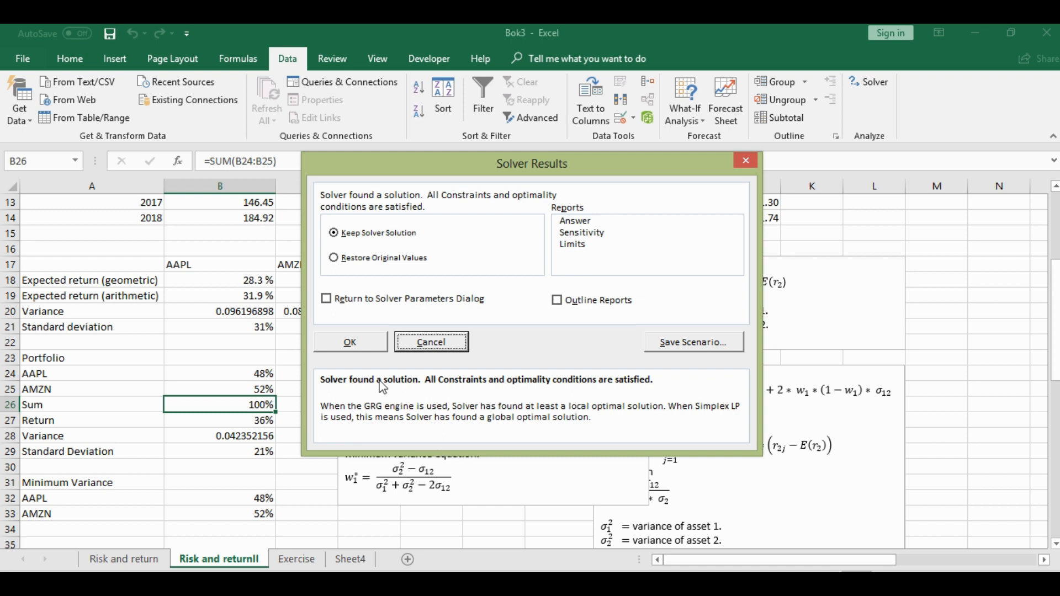
pyautogui.click(363, 348)
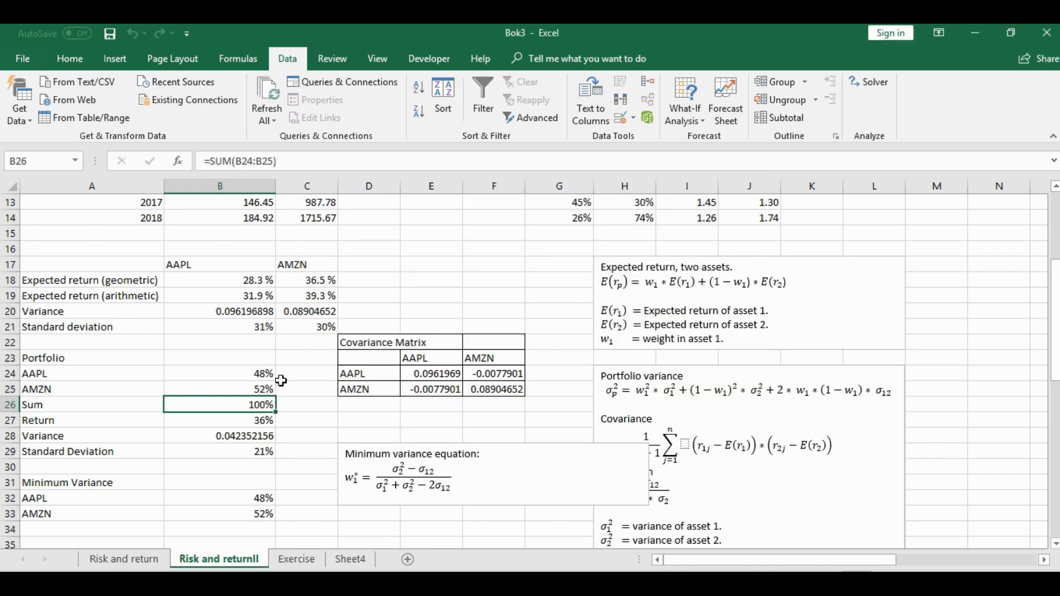
pyautogui.click(263, 374)
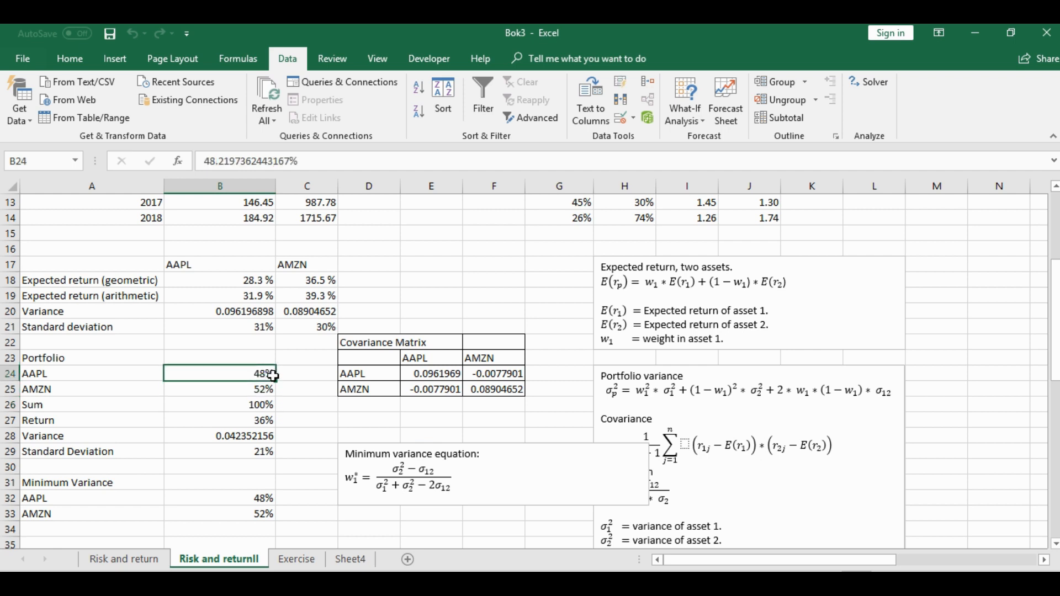
pyautogui.scroll(-1, 256, 497)
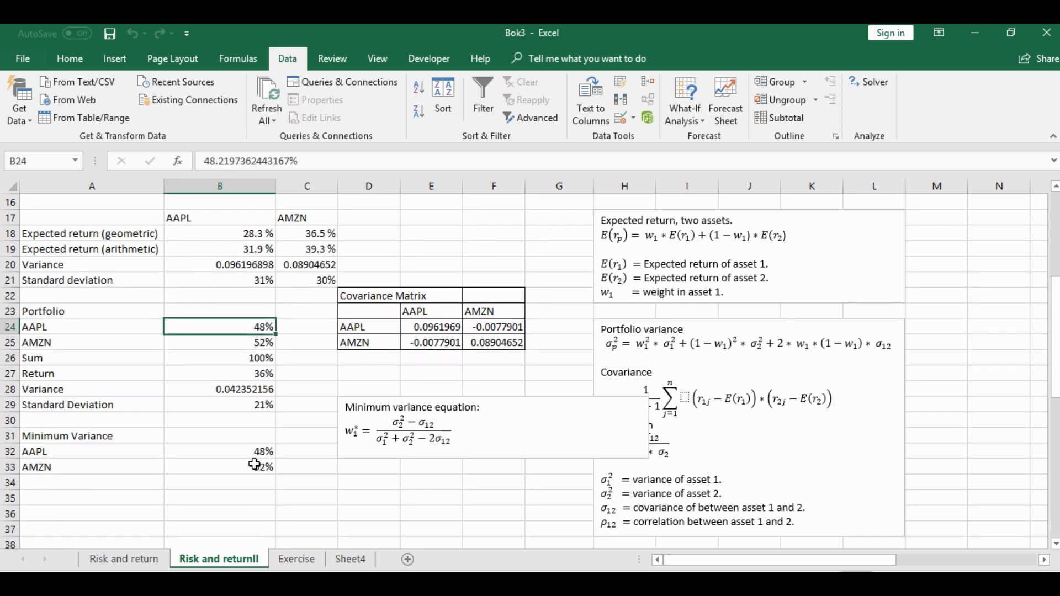
pyautogui.click(247, 451)
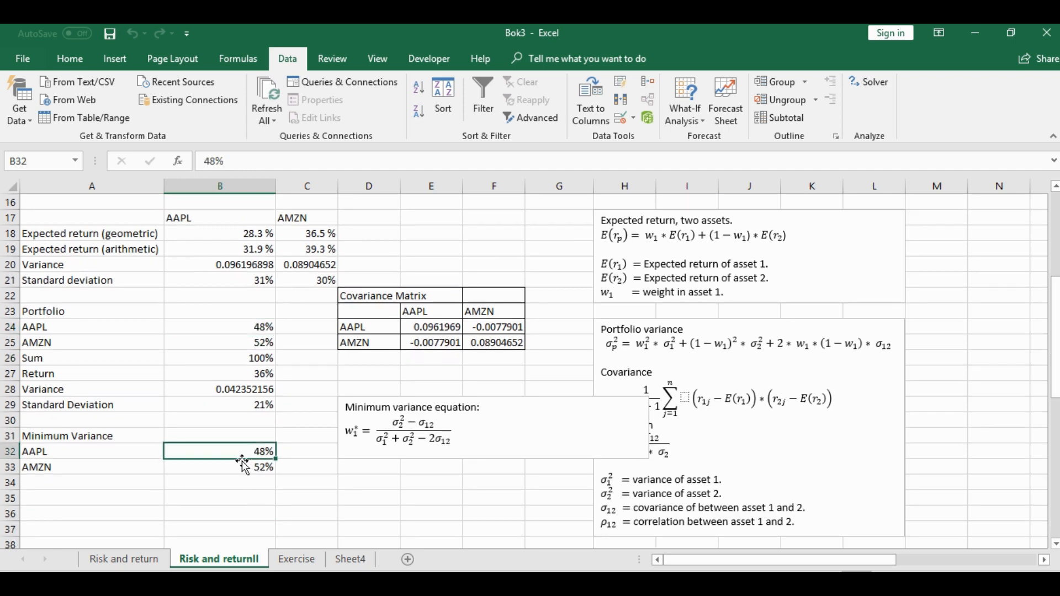
pyautogui.click(285, 424)
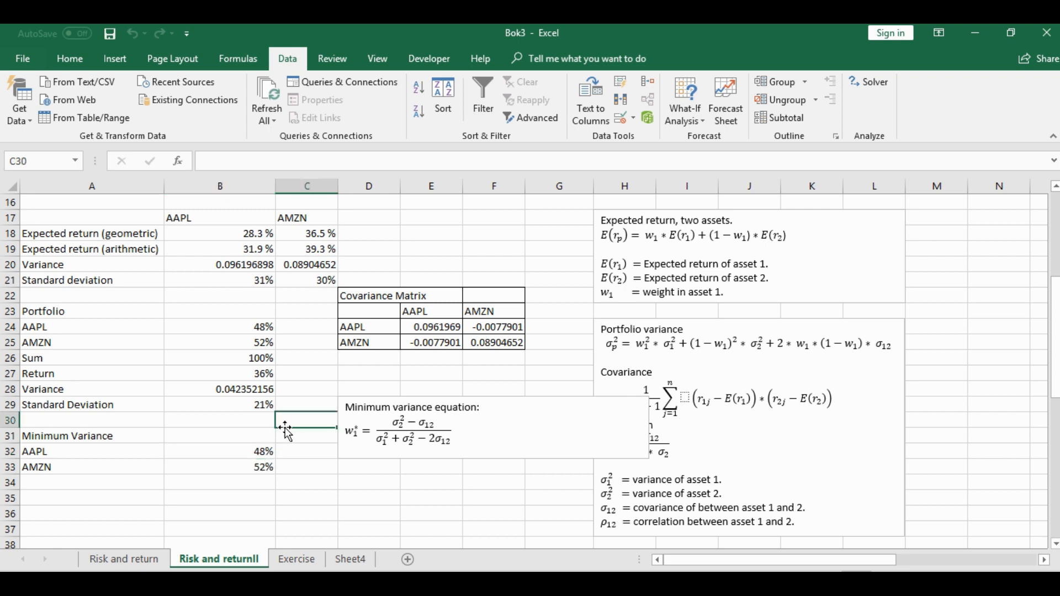
pyautogui.click(258, 450)
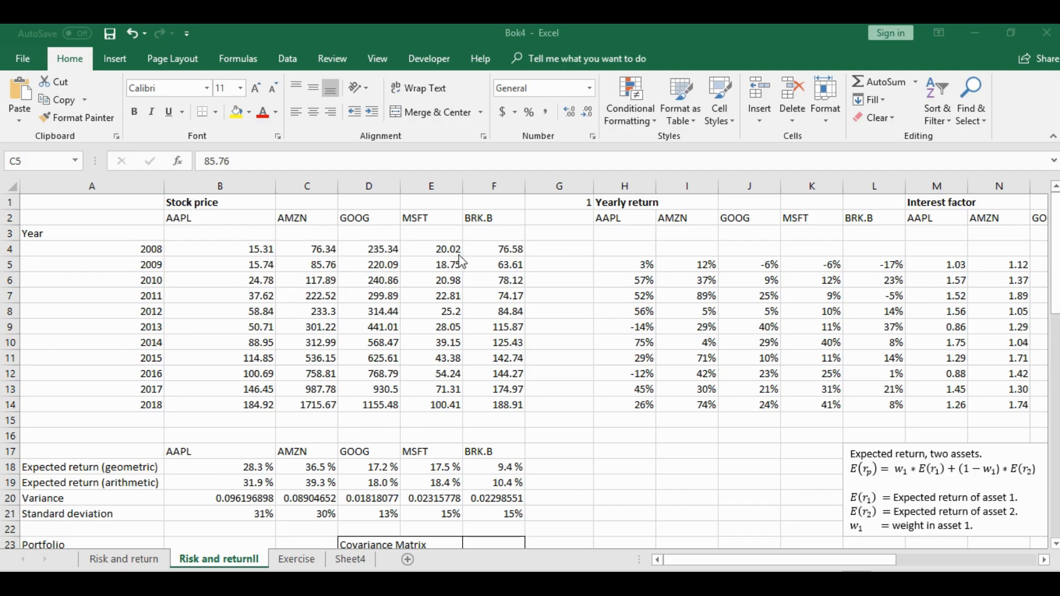
# In the Bok4 workbook, examine the five-stock prices, expected returns, variances, standard deviations and the existing covariance matrix
pyautogui.click(366, 218)
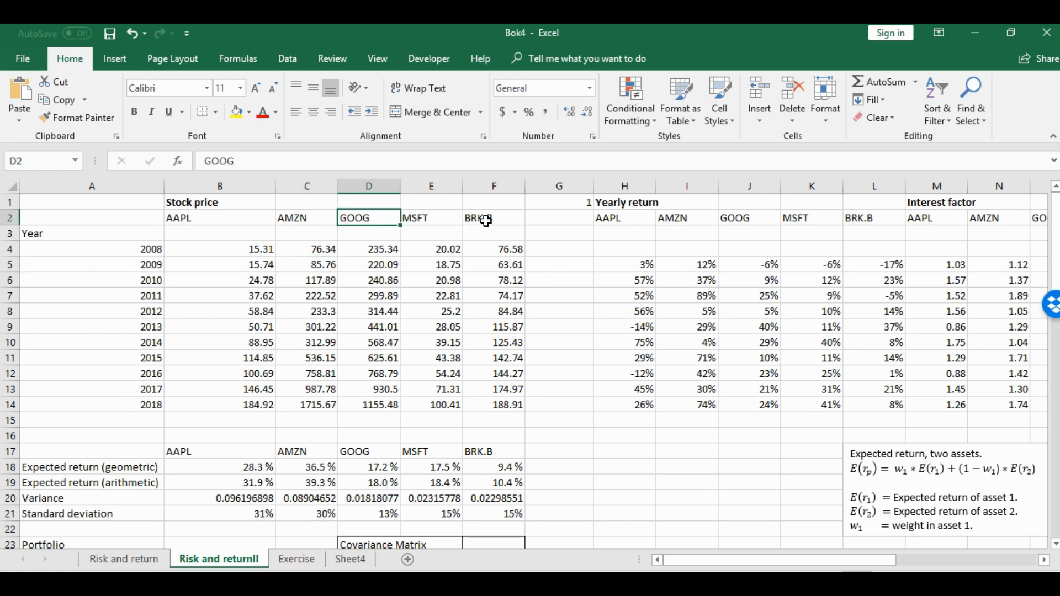
pyautogui.moveTo(256, 468); pyautogui.dragTo(496, 474)
pyautogui.scroll(-1, 389, 463)
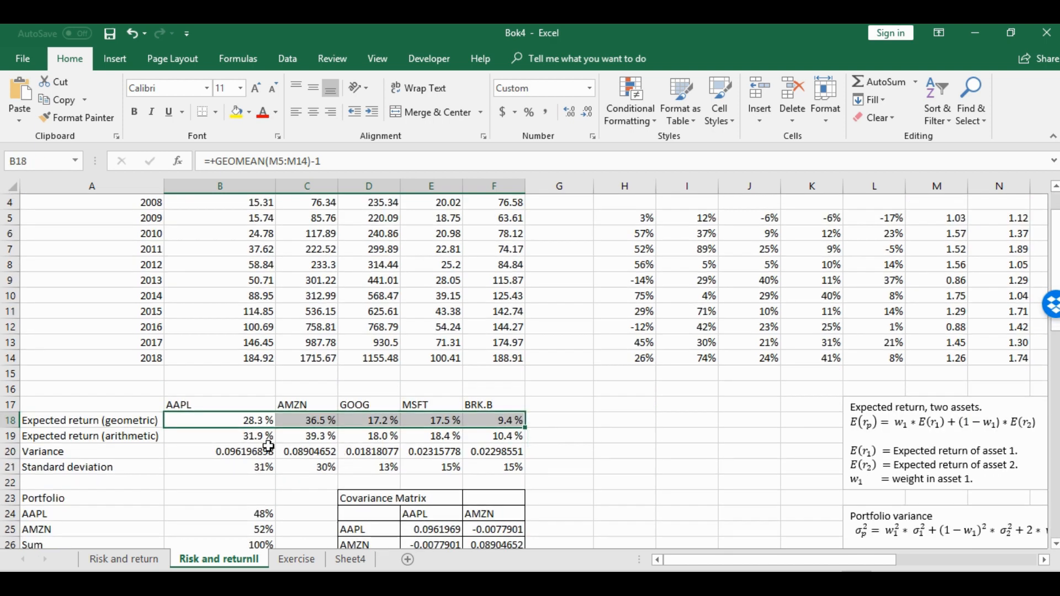
pyautogui.moveTo(257, 450); pyautogui.dragTo(500, 451)
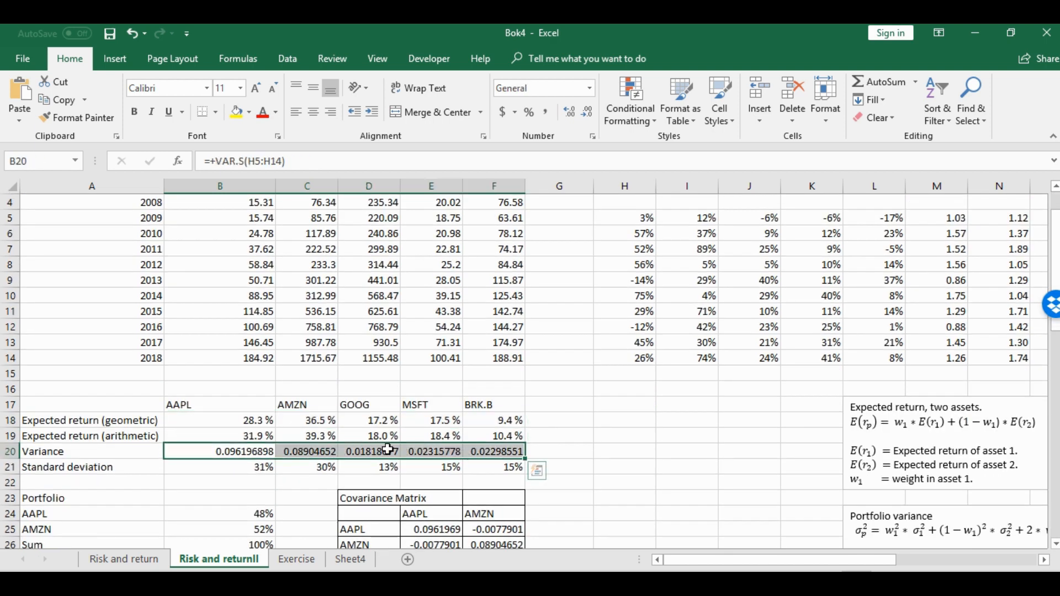
pyautogui.moveTo(251, 467); pyautogui.dragTo(487, 471)
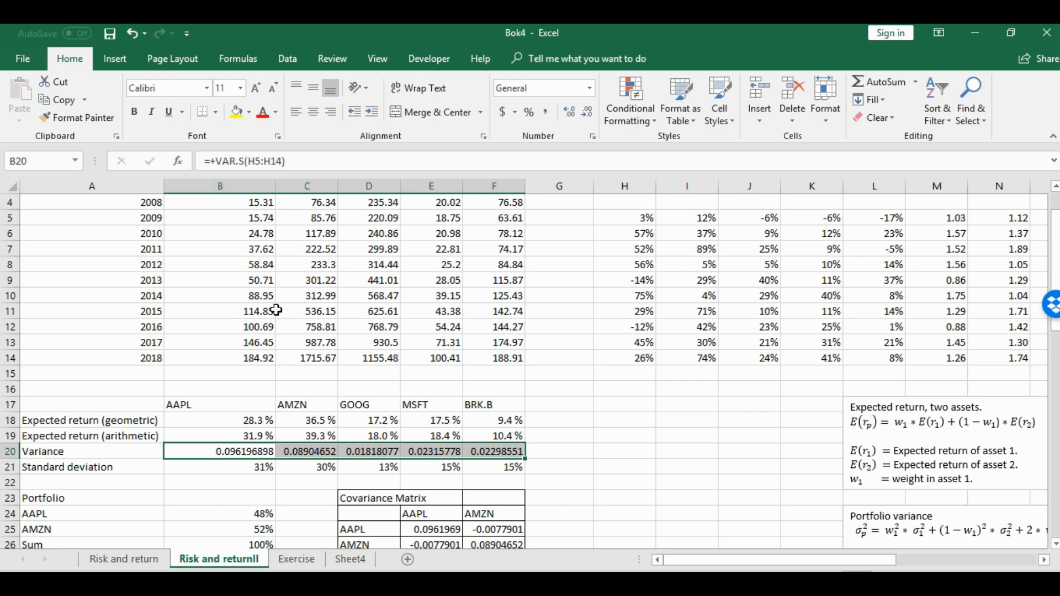
pyautogui.click(292, 343)
pyautogui.scroll(1, 259, 248)
pyautogui.moveTo(255, 222); pyautogui.dragTo(519, 420)
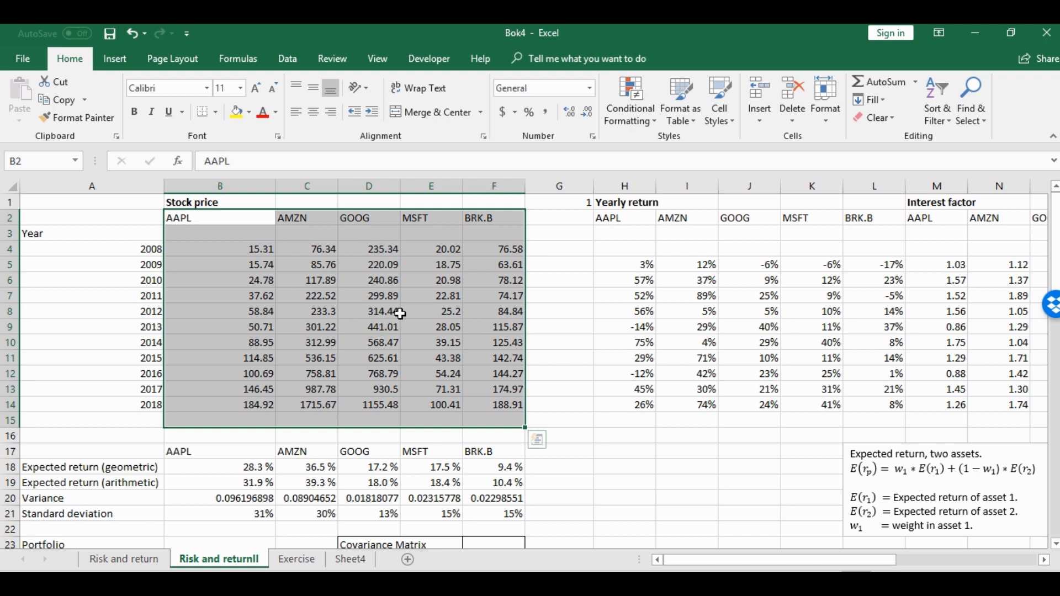
pyautogui.scroll(-1, 440, 295)
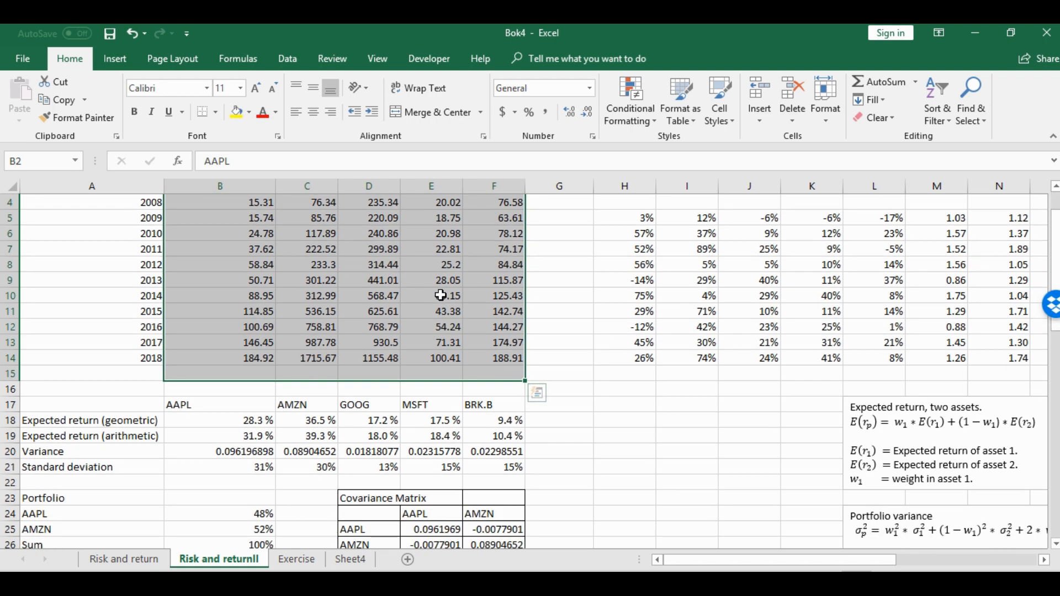
pyautogui.scroll(-3, 494, 294)
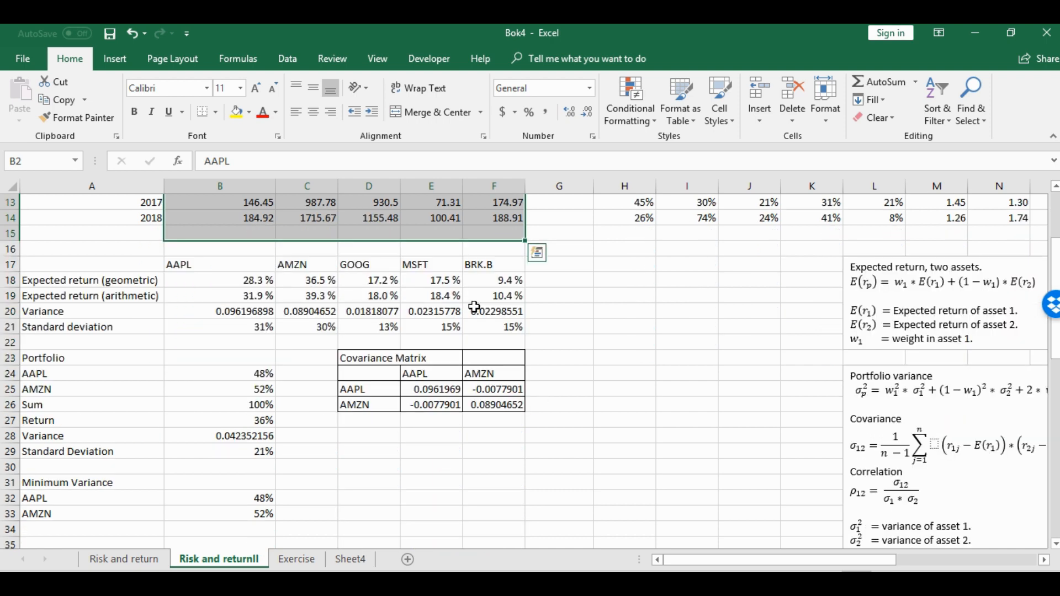
pyautogui.moveTo(373, 357); pyautogui.dragTo(501, 405)
pyautogui.scroll(4, 465, 375)
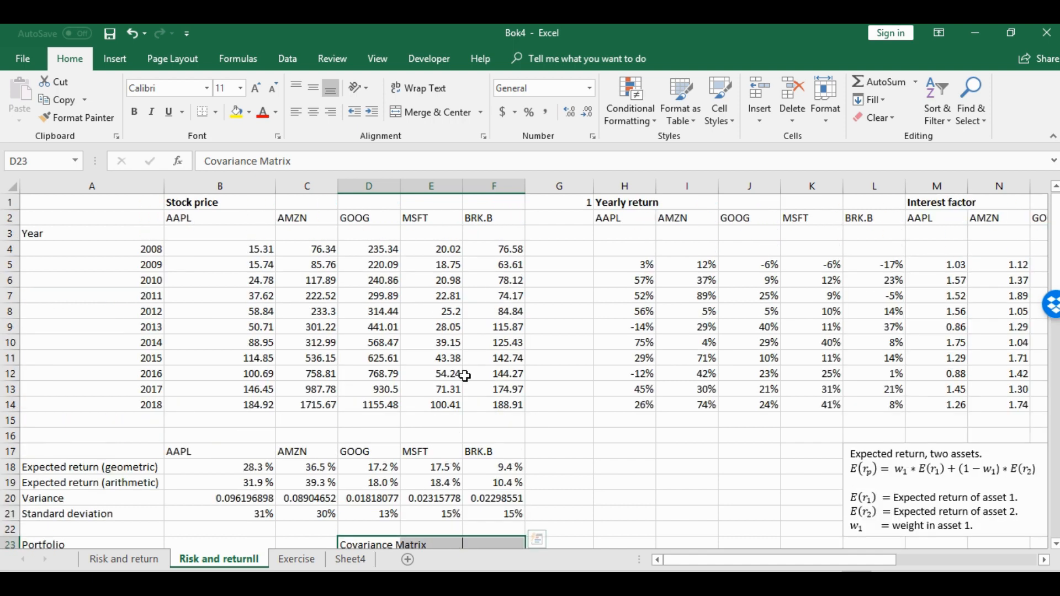
# Copy the GOOG, MSFT and BRK.B labels from D2:F2 into the covariance matrix header row, starting at G24
pyautogui.moveTo(381, 217); pyautogui.dragTo(474, 222)
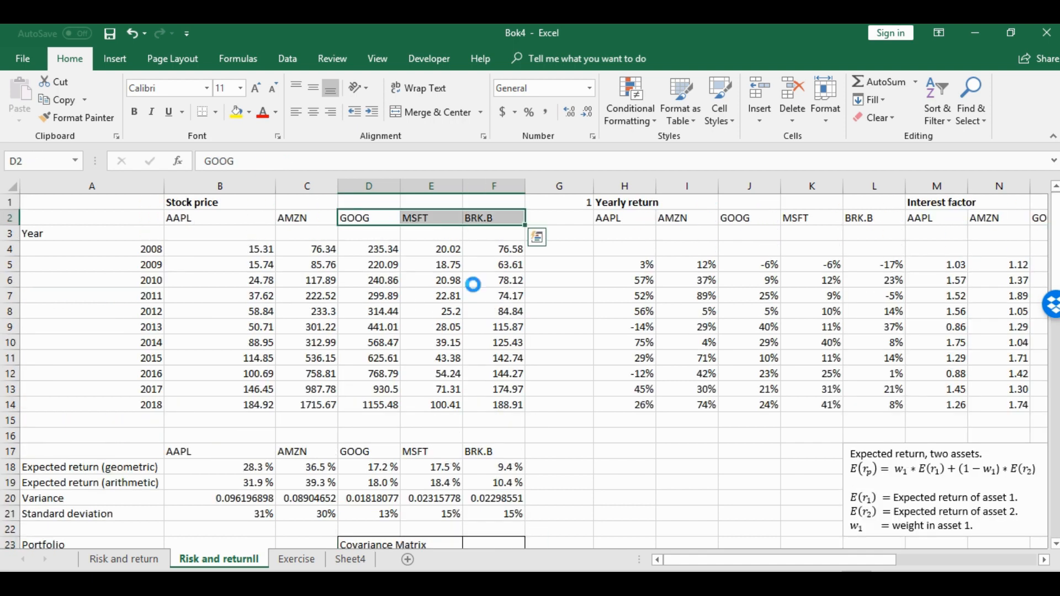
pyautogui.hotkey('ctrl', 'c')
pyautogui.scroll(-6, 546, 298)
pyautogui.click(552, 280)
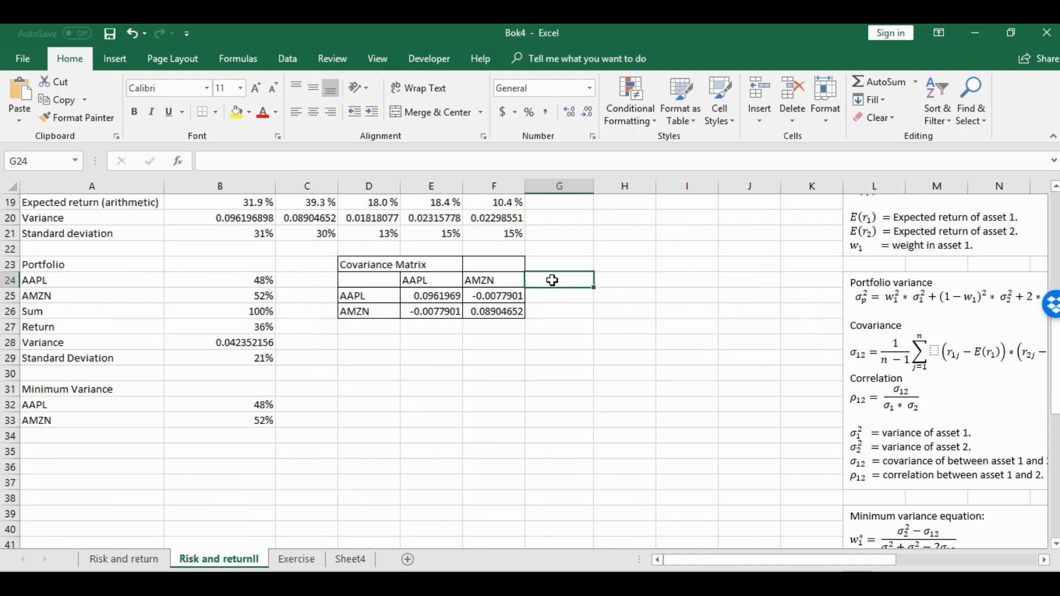
pyautogui.hotkey('ctrl', 'v')
# Paste the copied GOOG, MSFT and BRK.B labels transposed into D27:D29 as covariance matrix row labels
pyautogui.click(370, 329)
pyautogui.rightClick(371, 328)
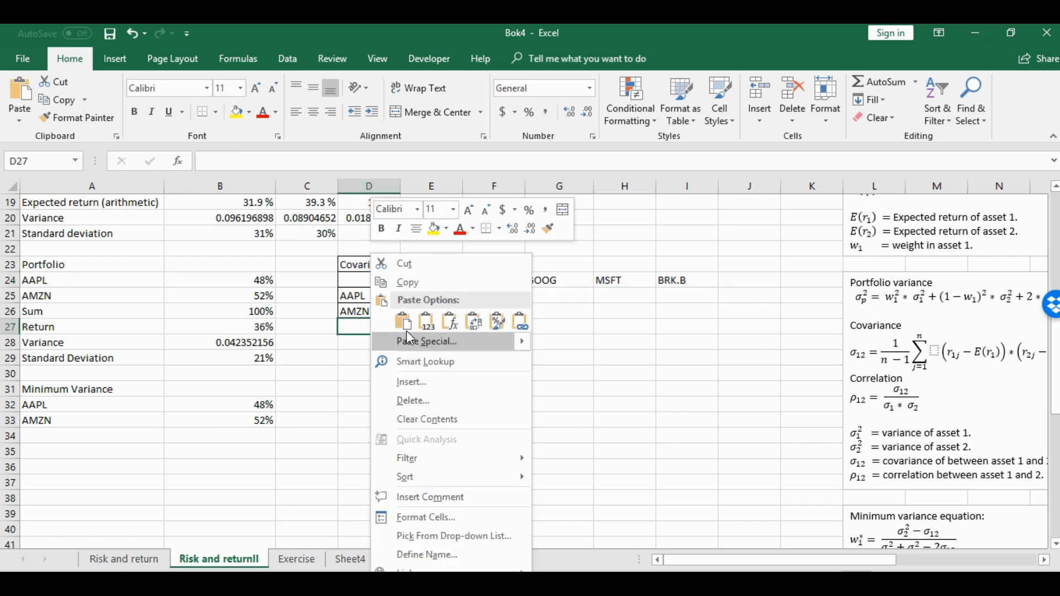
pyautogui.click(473, 322)
pyautogui.click(393, 358)
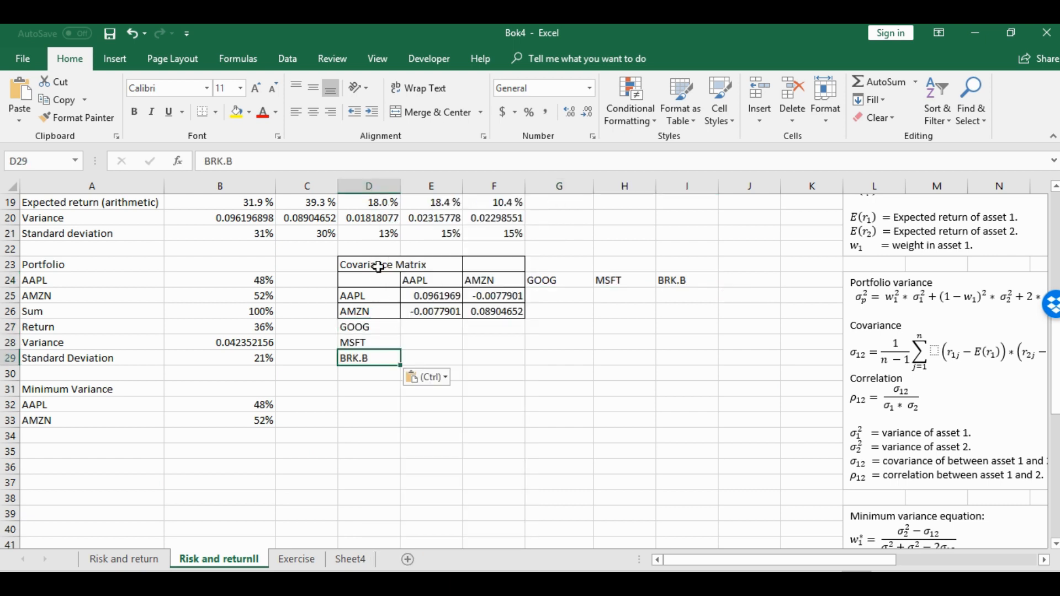
# Apply All Borders to the extended covariance matrix range D23:I29
pyautogui.moveTo(378, 267)
pyautogui.mouseDown()
pyautogui.moveTo(685, 359)
pyautogui.moveTo(670, 359)
pyautogui.mouseUp()
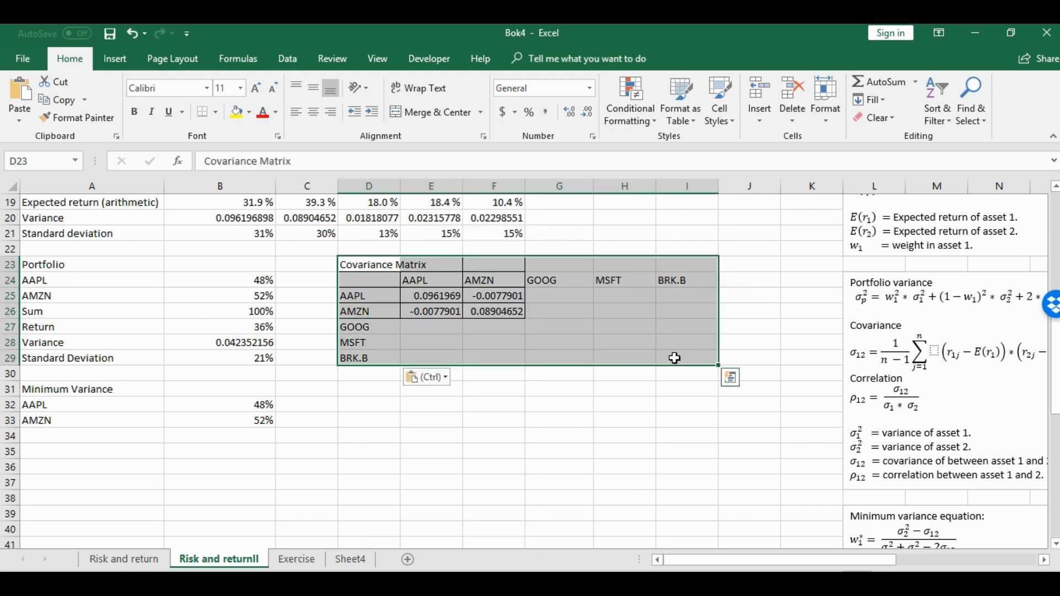
pyautogui.click(220, 118)
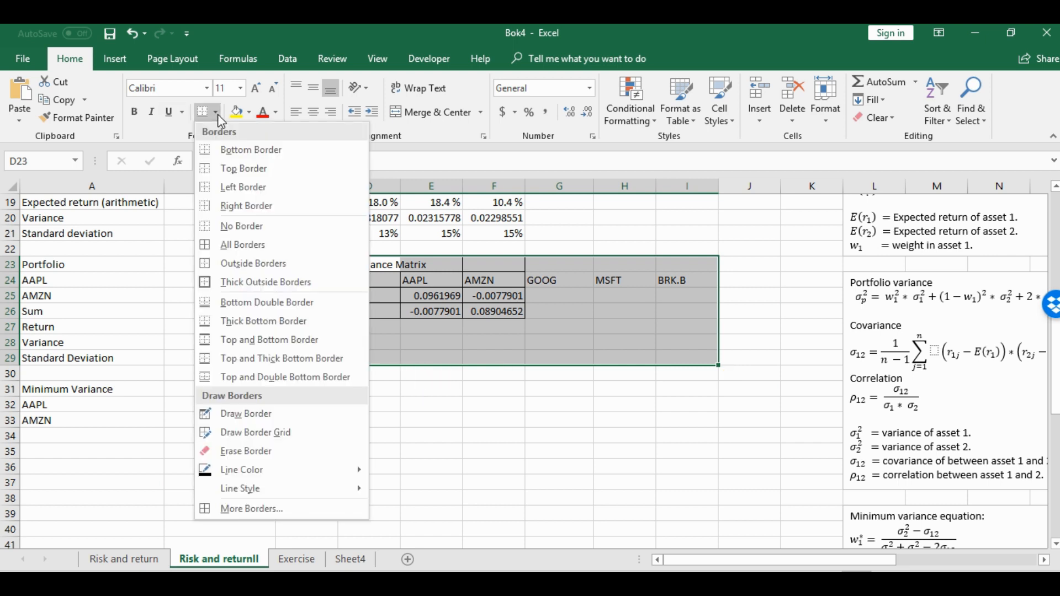
pyautogui.click(240, 244)
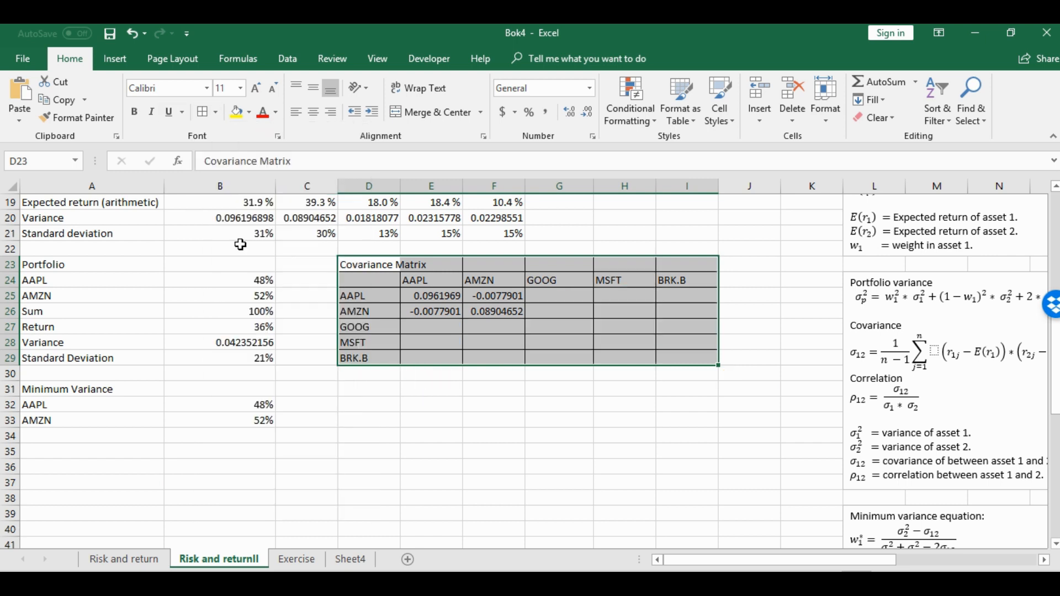
# Clear the existing covariance values from E25:I28 in the matrix body
pyautogui.click(466, 345)
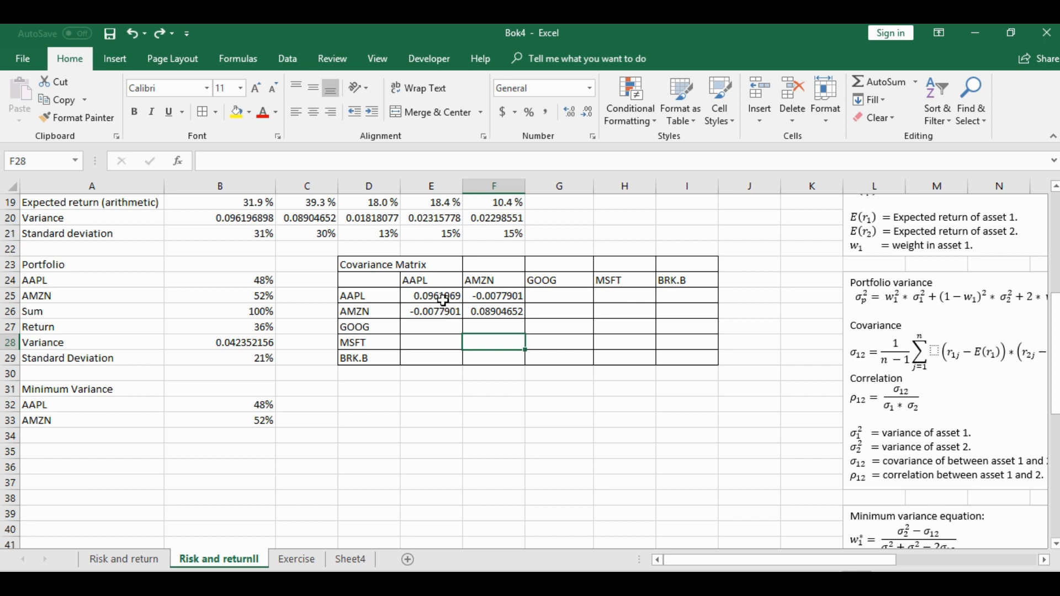
pyautogui.moveTo(437, 297)
pyautogui.mouseDown()
pyautogui.moveTo(621, 325)
pyautogui.moveTo(665, 348)
pyautogui.mouseUp()
pyautogui.press('Delete')
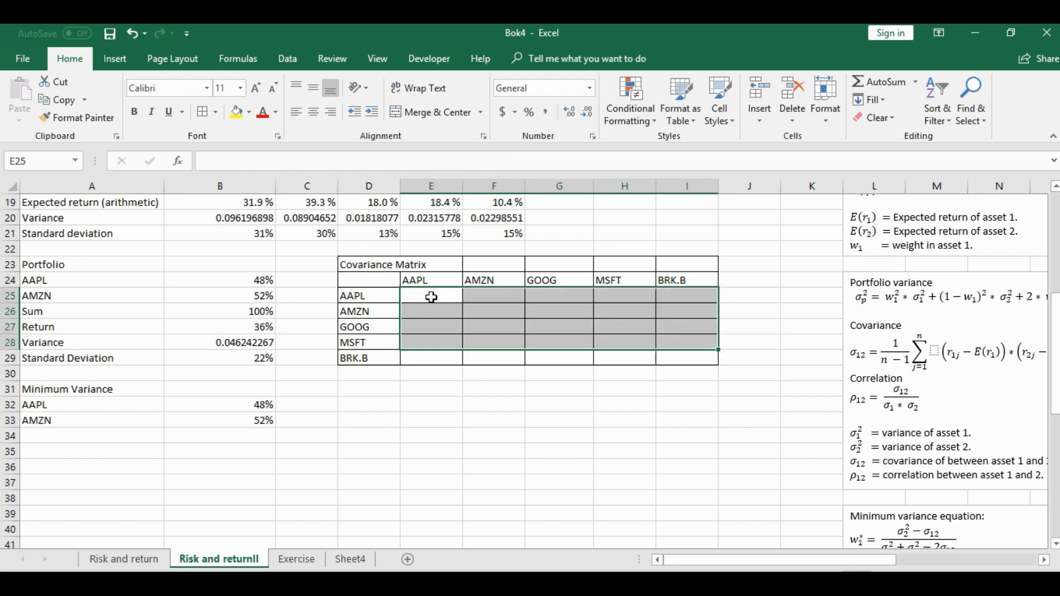
# Begin an MMULT formula across the matrix body E25:I29, with TRANSPOSE(H5:L14-B19:F19) as its first array
pyautogui.moveTo(440, 298); pyautogui.dragTo(710, 365)
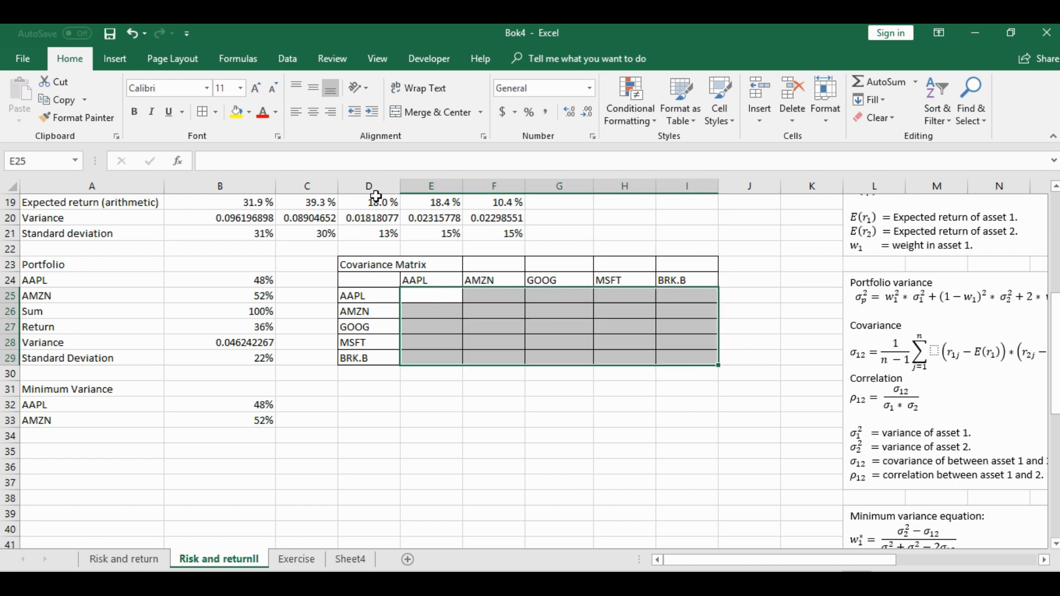
pyautogui.write('+')
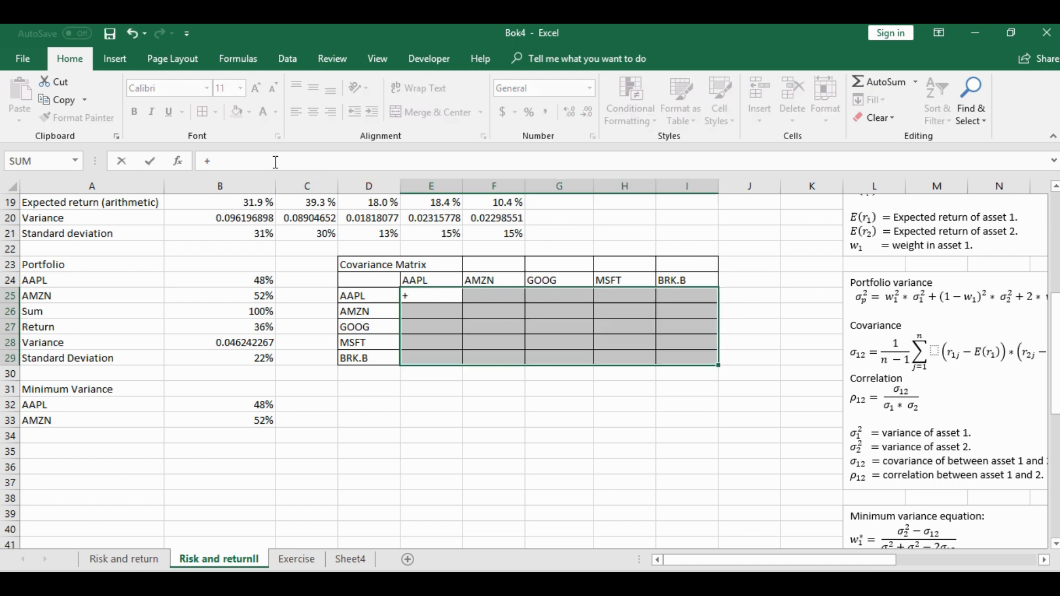
pyautogui.write('mm')
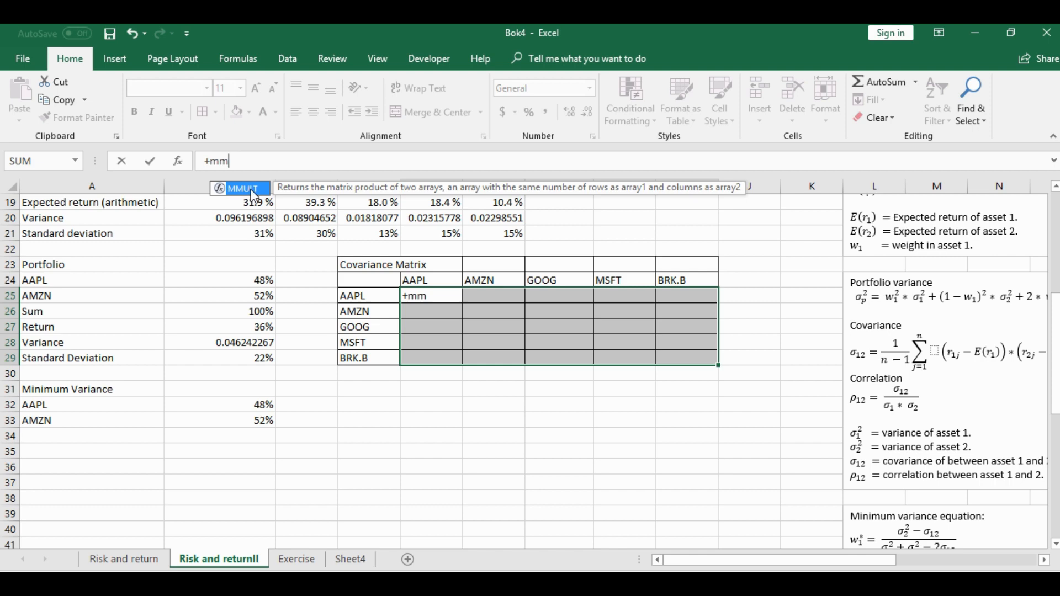
pyautogui.doubleClick(251, 191)
pyautogui.scroll(6, 254, 199)
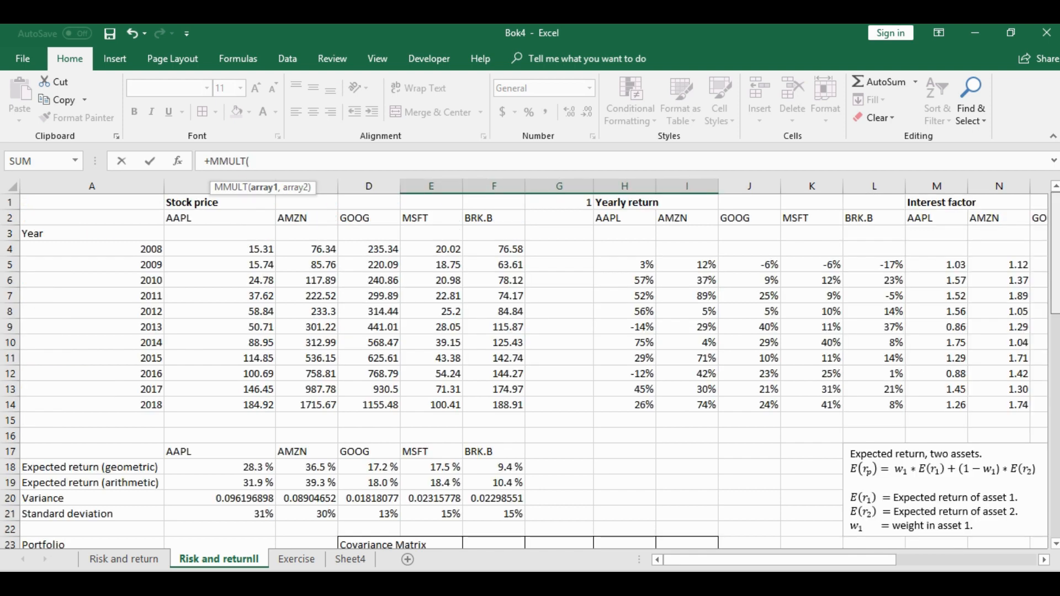
pyautogui.write('tra')
pyautogui.press('Tab')
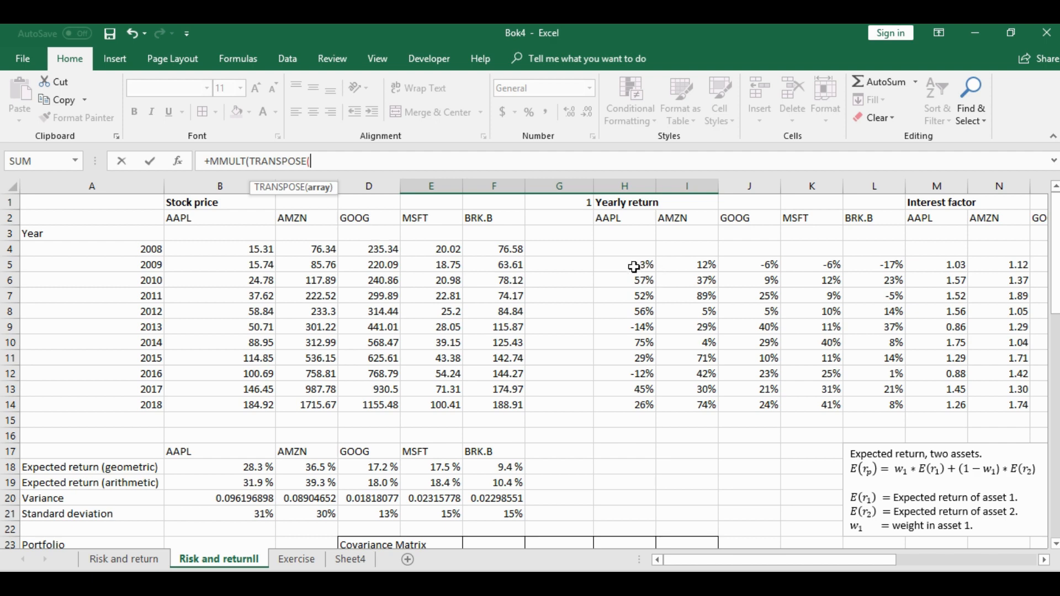
pyautogui.moveTo(634, 267); pyautogui.dragTo(883, 406)
pyautogui.write('-')
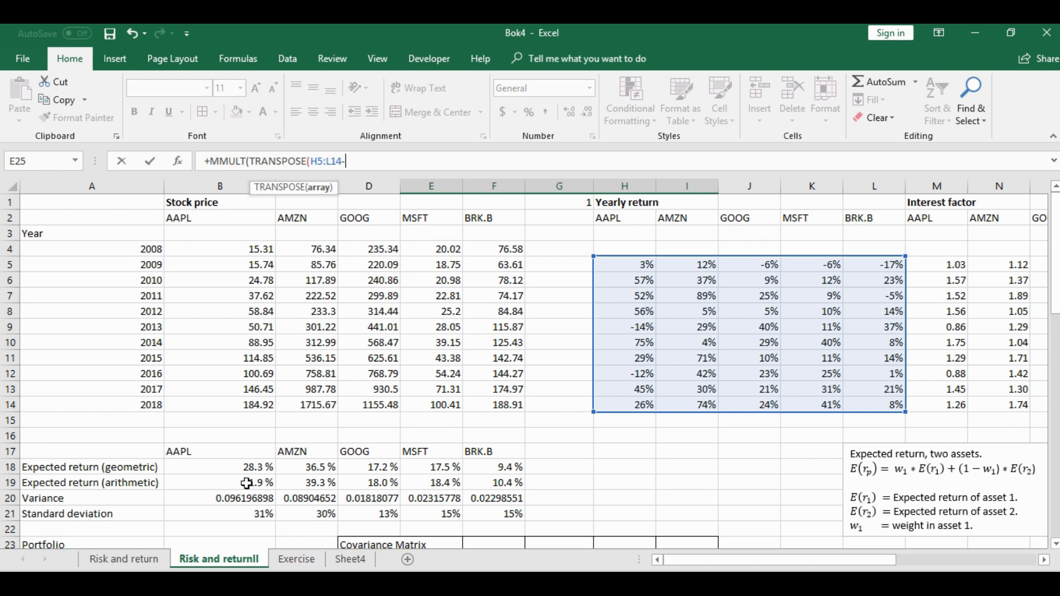
pyautogui.moveTo(247, 483); pyautogui.dragTo(506, 481)
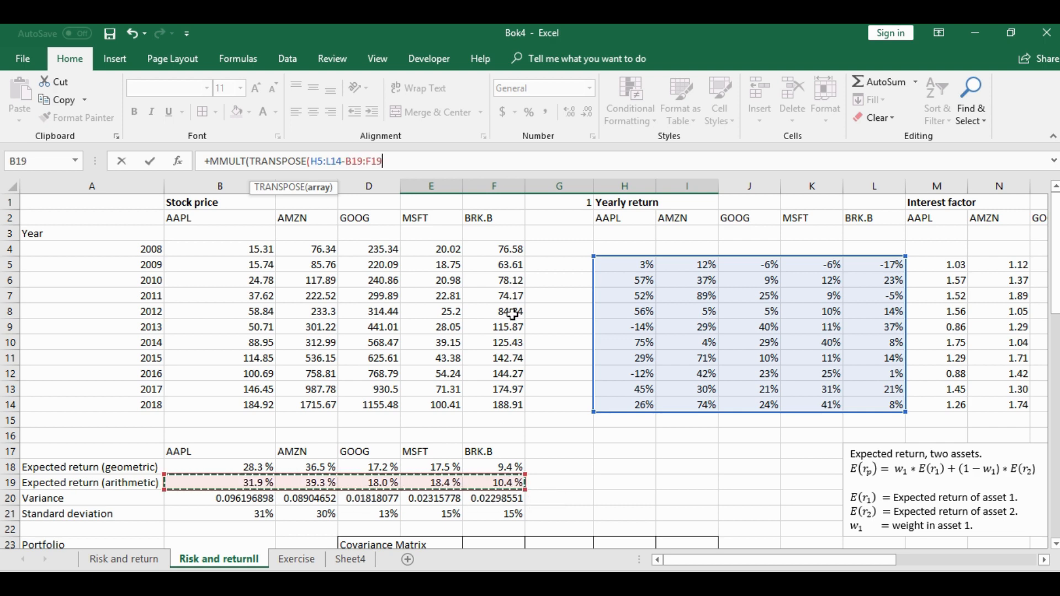
pyautogui.write(')')
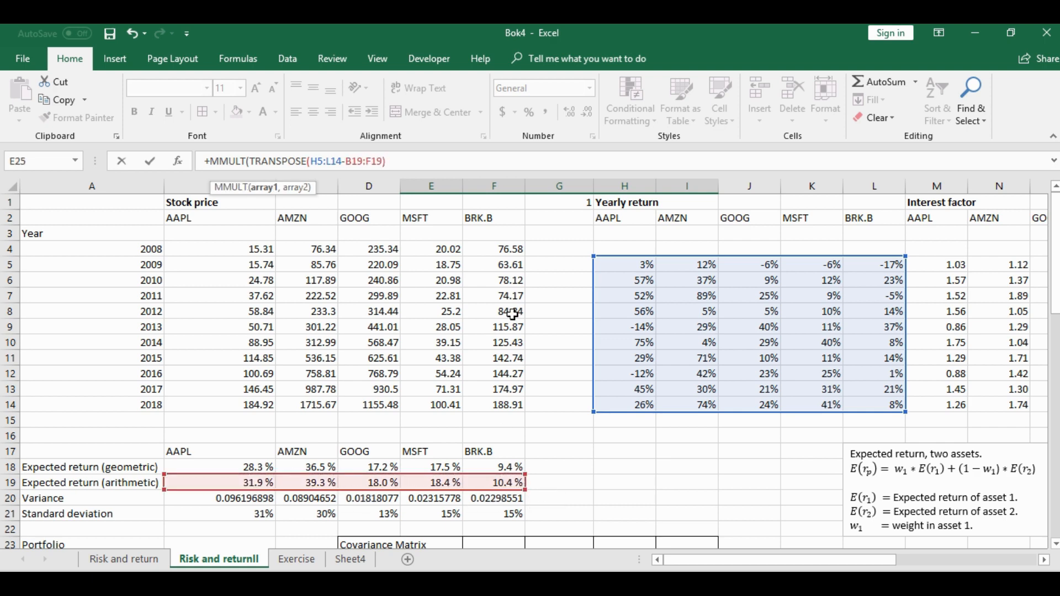
pyautogui.write(',')
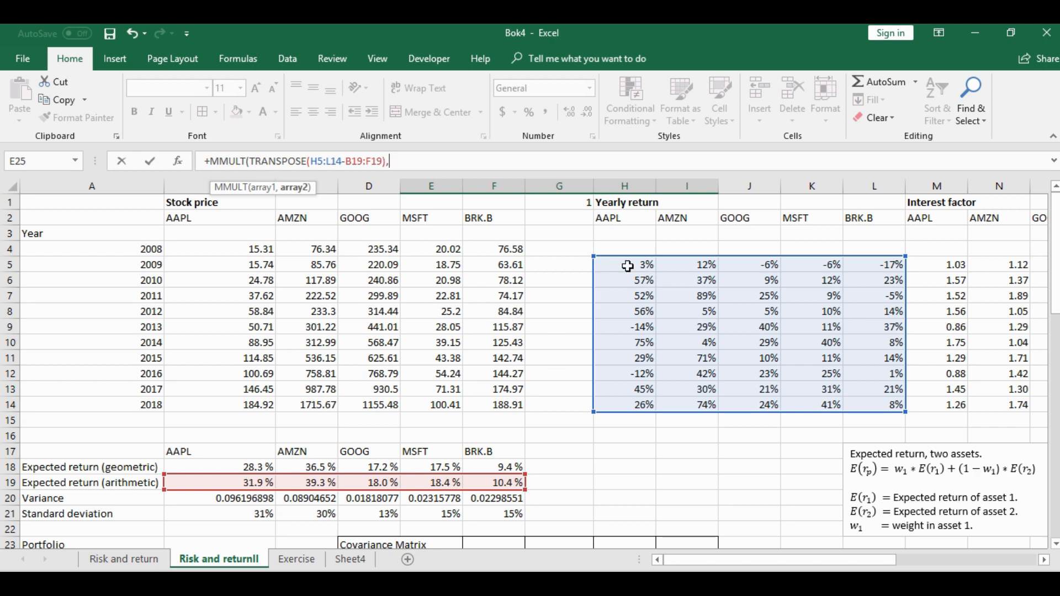
# Complete the MMULT formula with H5:L14-B19:F19 as the second array, divide by 9, and enter it as an array formula
pyautogui.moveTo(627, 265); pyautogui.dragTo(878, 411)
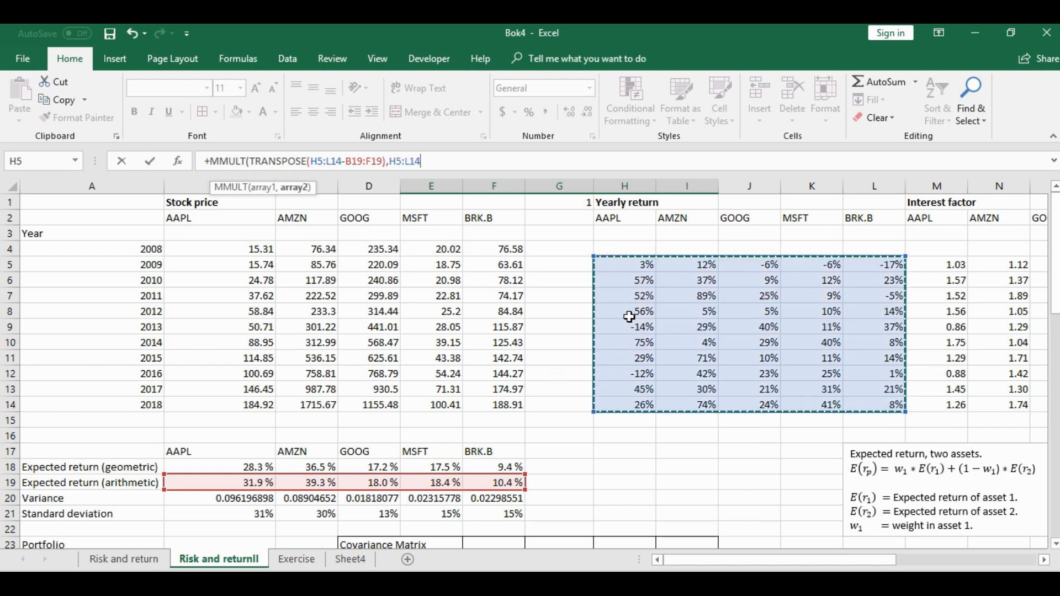
pyautogui.write('-')
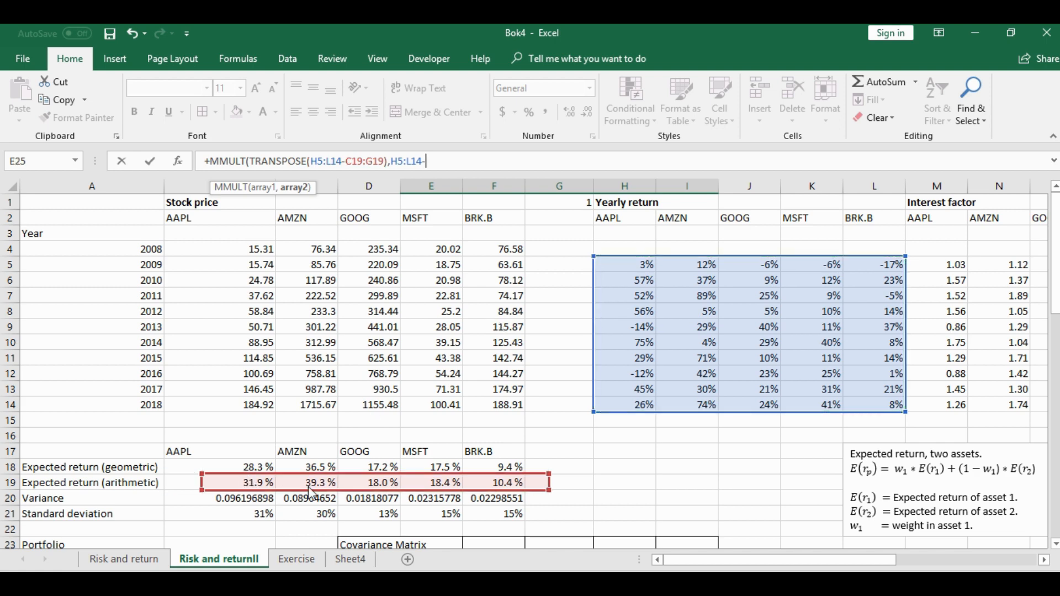
pyautogui.moveTo(230, 485); pyautogui.dragTo(500, 486)
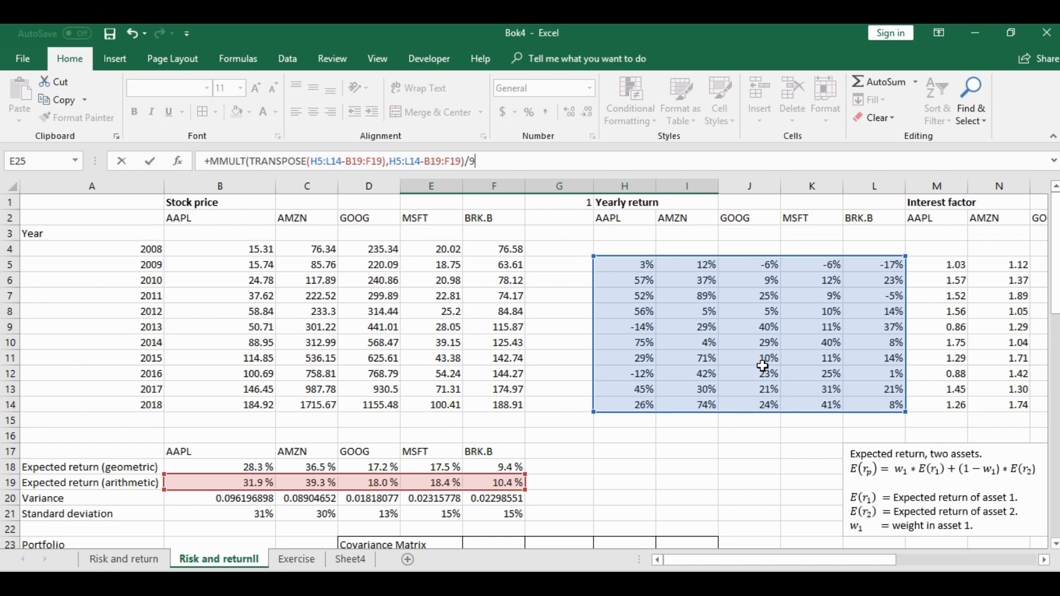
pyautogui.moveTo(1055, 270); pyautogui.dragTo(1056, 365)
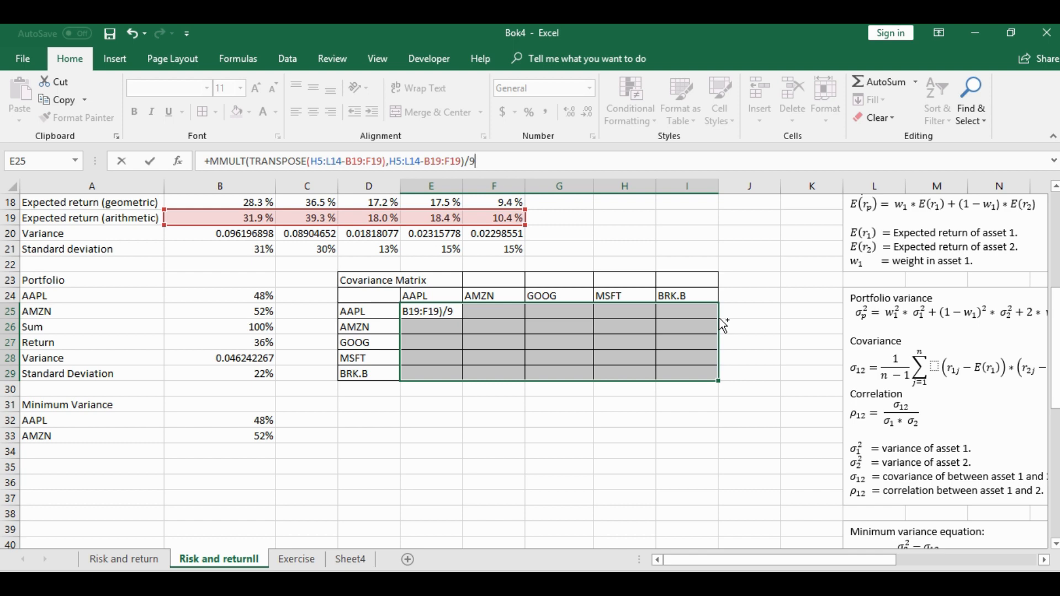
pyautogui.hotkey('ctrl', 'shift', 'Return')
pyautogui.click(486, 358)
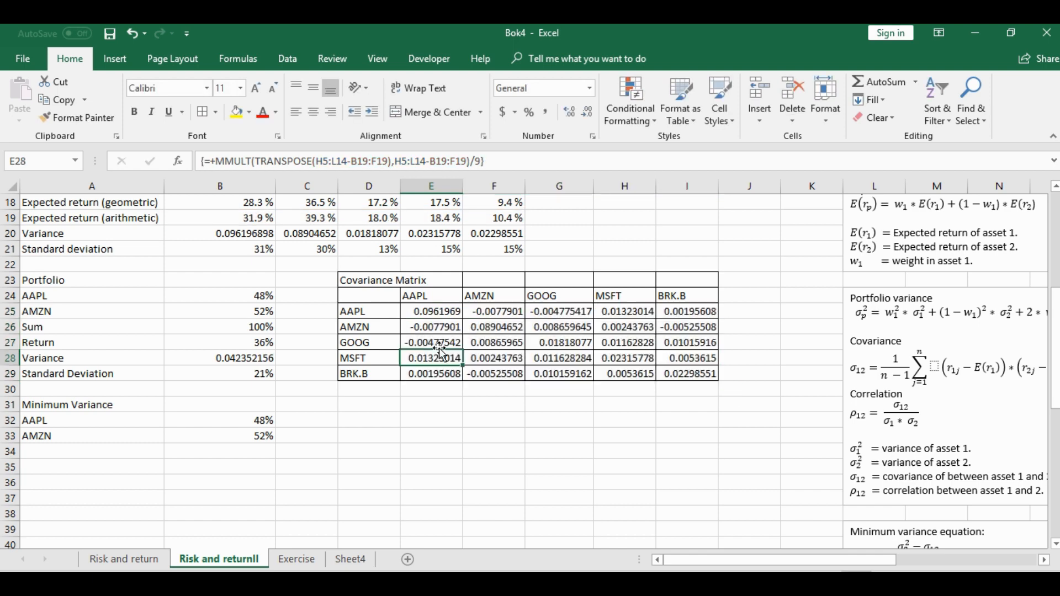
pyautogui.scroll(-1, 386, 309)
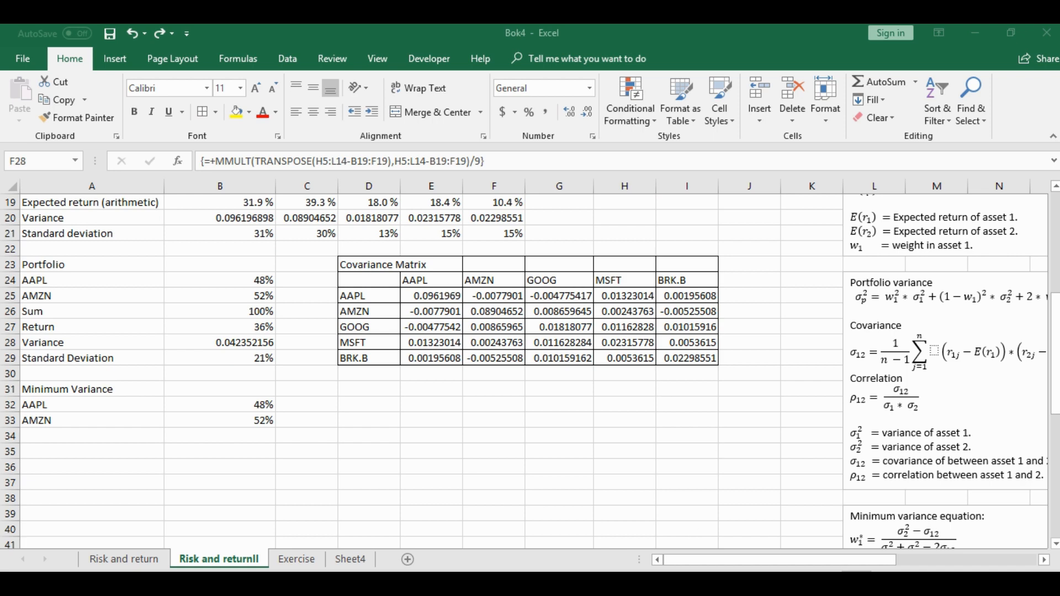
pyautogui.moveTo(818, 567); pyautogui.dragTo(835, 563)
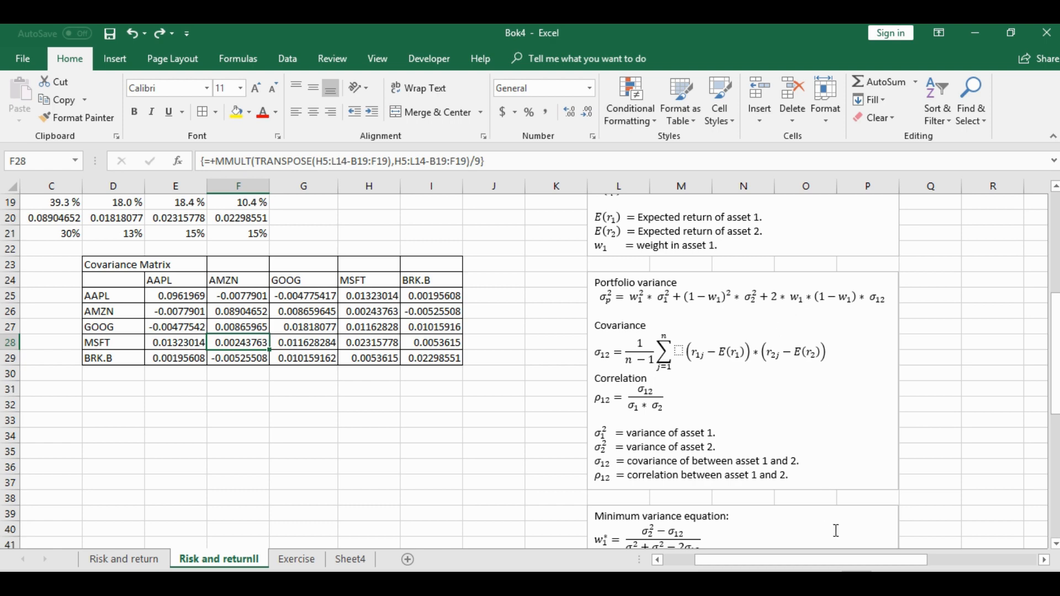
pyautogui.moveTo(795, 567); pyautogui.dragTo(763, 563)
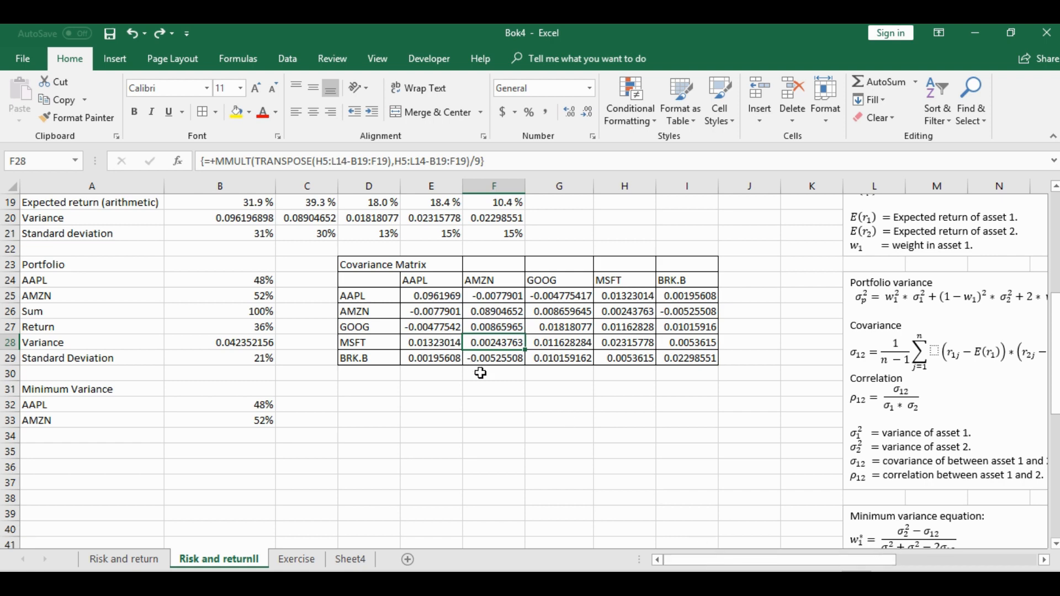
pyautogui.click(365, 358)
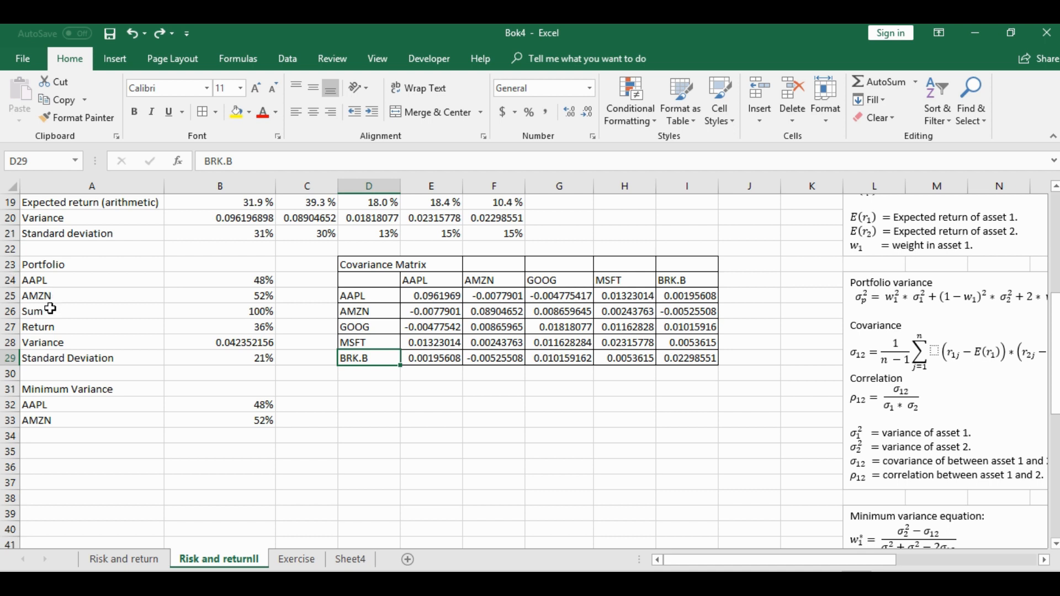
# Insert blank cells at A26:B28 in the Portfolio table, shifting the Sum, Return and Variance rows down
pyautogui.moveTo(47, 311); pyautogui.dragTo(211, 348)
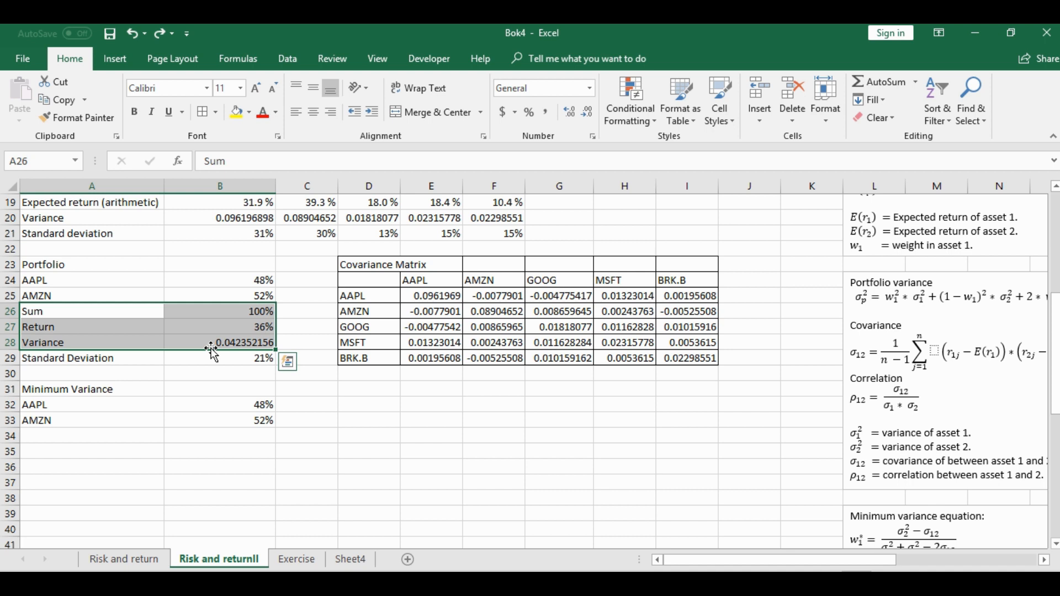
pyautogui.hotkey('ctrl', 'shift', '=')
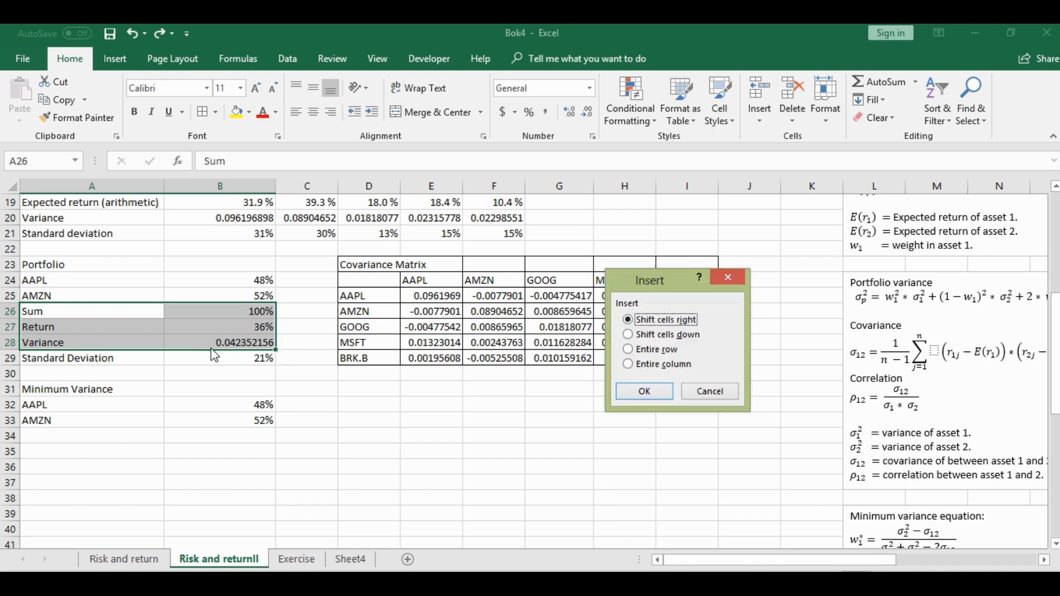
pyautogui.click(645, 334)
pyautogui.click(656, 392)
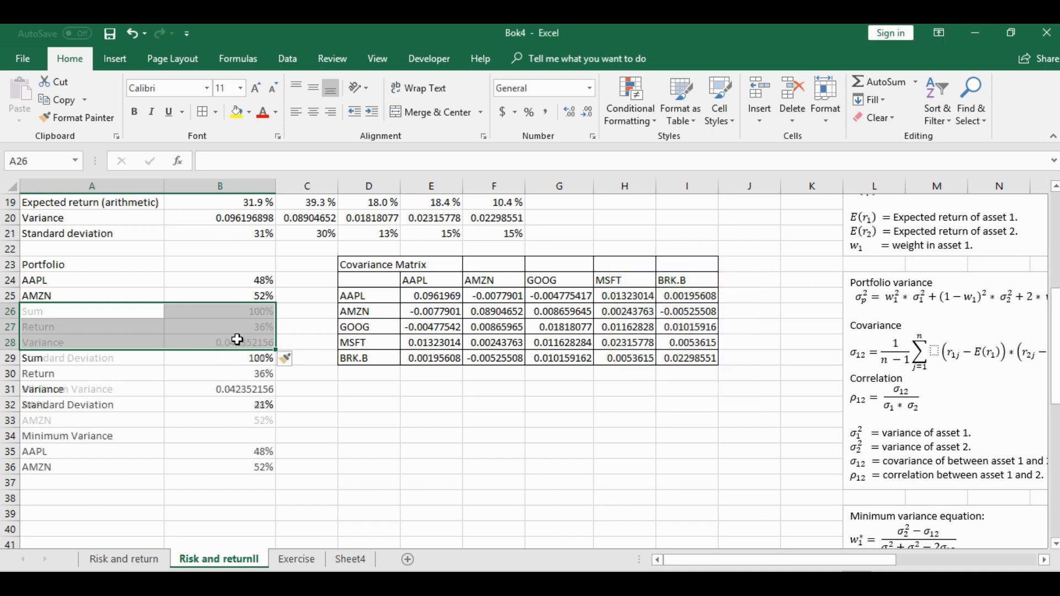
pyautogui.click(233, 337)
# Copy the GOOG, MSFT and BRK.B labels from D2:F2 and paste them transposed into A26:A28
pyautogui.scroll(6, 234, 337)
pyautogui.moveTo(360, 220); pyautogui.dragTo(469, 216)
pyautogui.hotkey('ctrl', 'c')
pyautogui.scroll(-6, 223, 320)
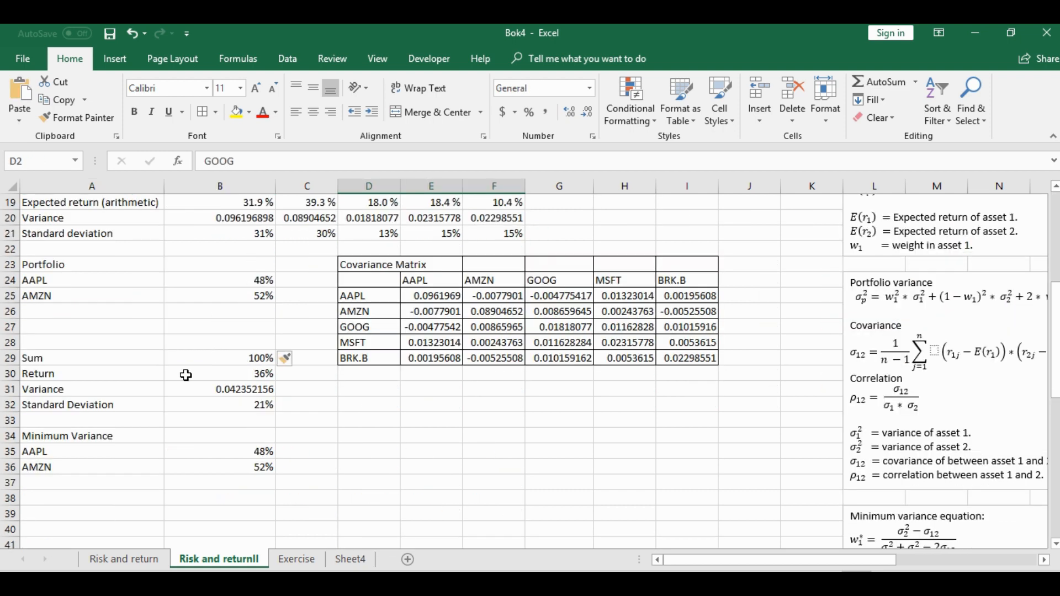
pyautogui.click(75, 309)
pyautogui.rightClick(75, 310)
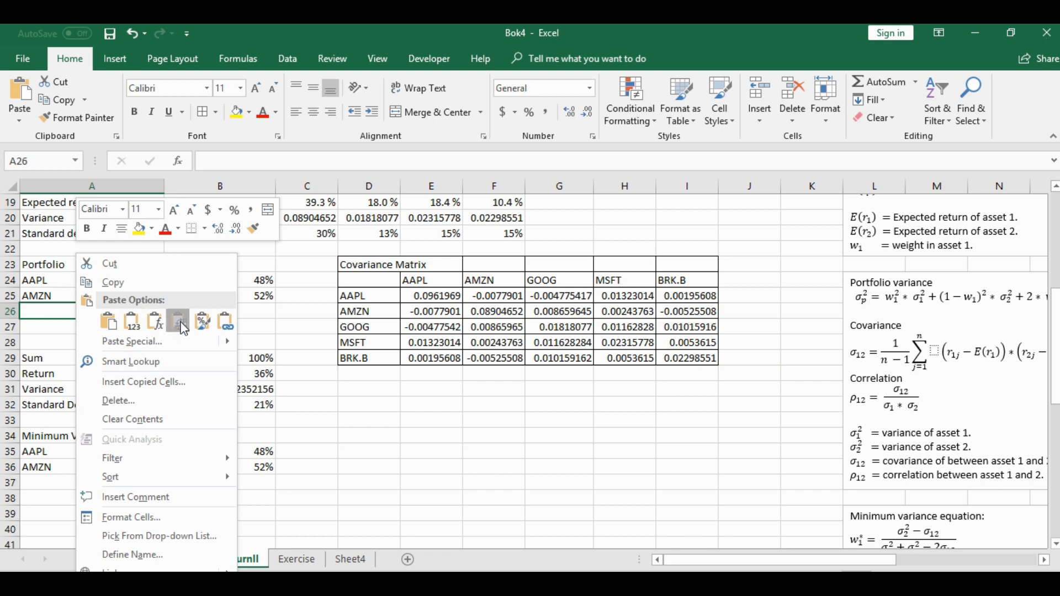
pyautogui.click(181, 320)
# Format the portfolio weights B24:B28 as General and enter the AAPL weight in B24 as +1/5
pyautogui.moveTo(242, 283); pyautogui.dragTo(245, 342)
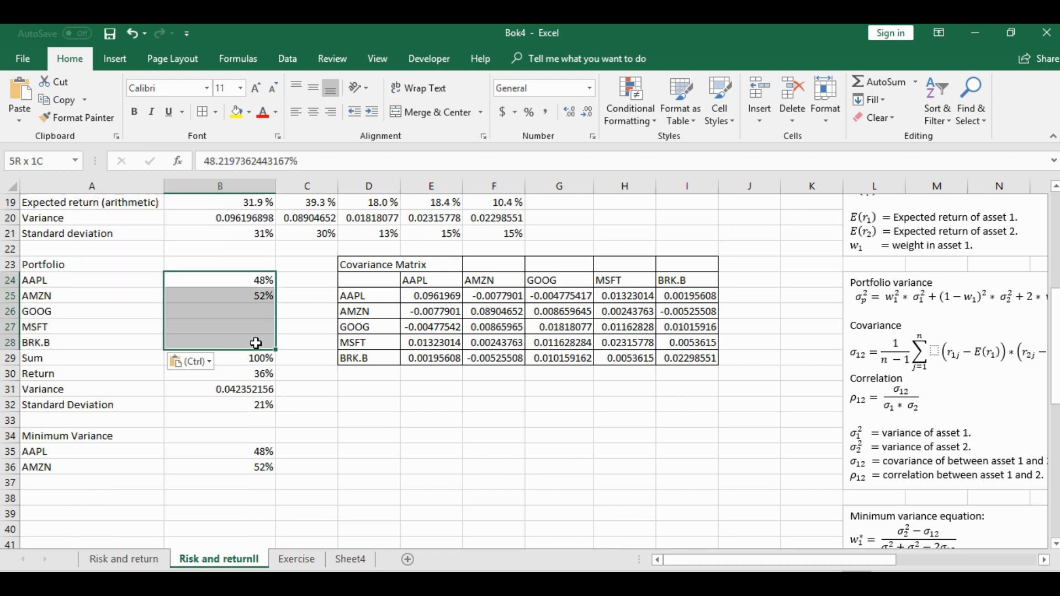
pyautogui.click(589, 89)
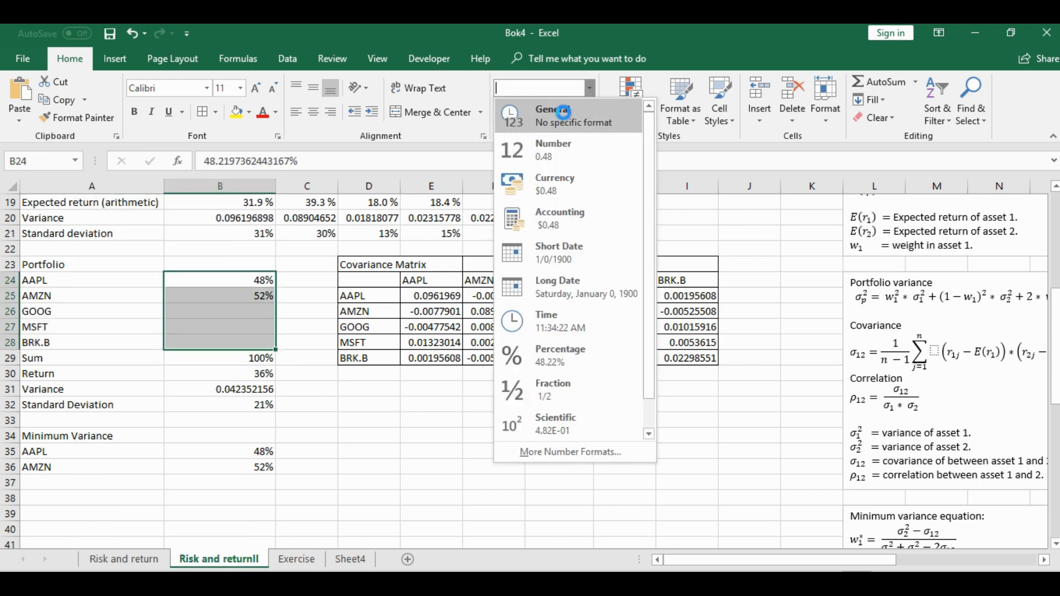
pyautogui.click(557, 107)
pyautogui.click(245, 278)
pyautogui.write('+')
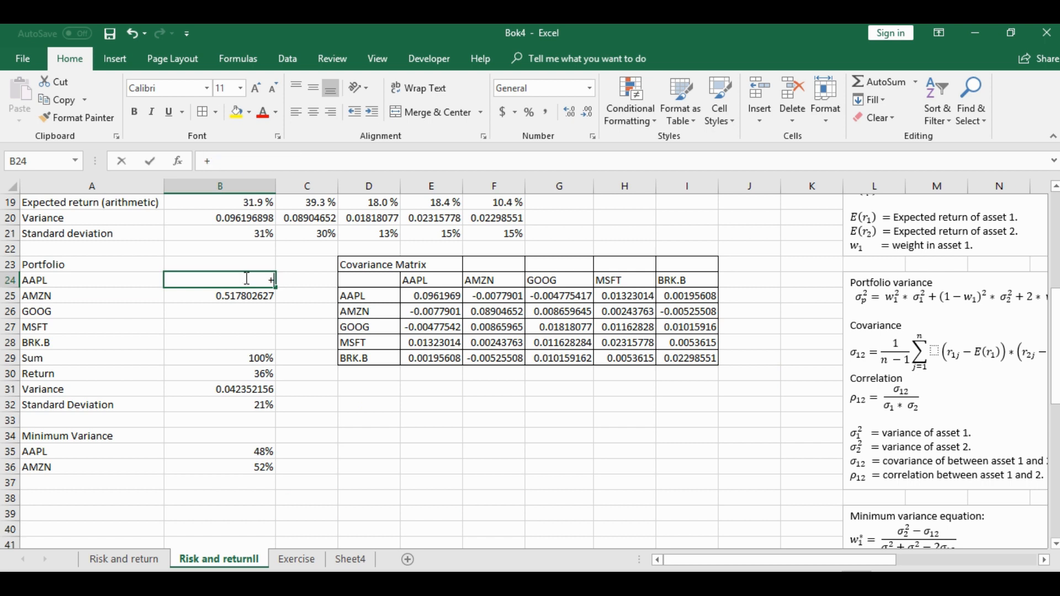
pyautogui.write('1/5')
pyautogui.press('Return')
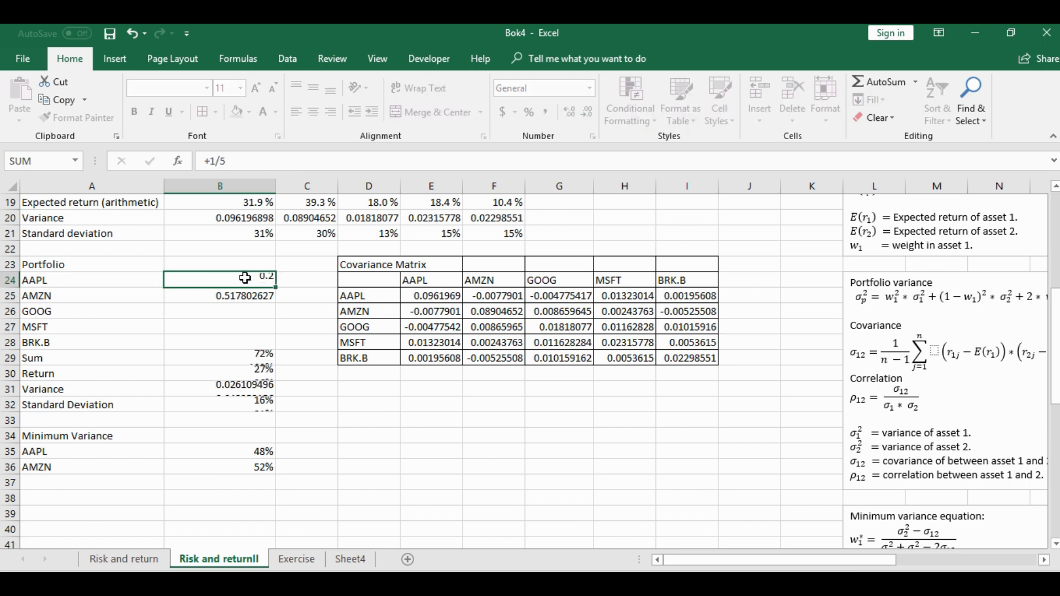
# Copy the AAPL weight formula from B24 to the other four stocks' weights in B25:B28
pyautogui.click(245, 278)
pyautogui.hotkey('ctrl', 'c')
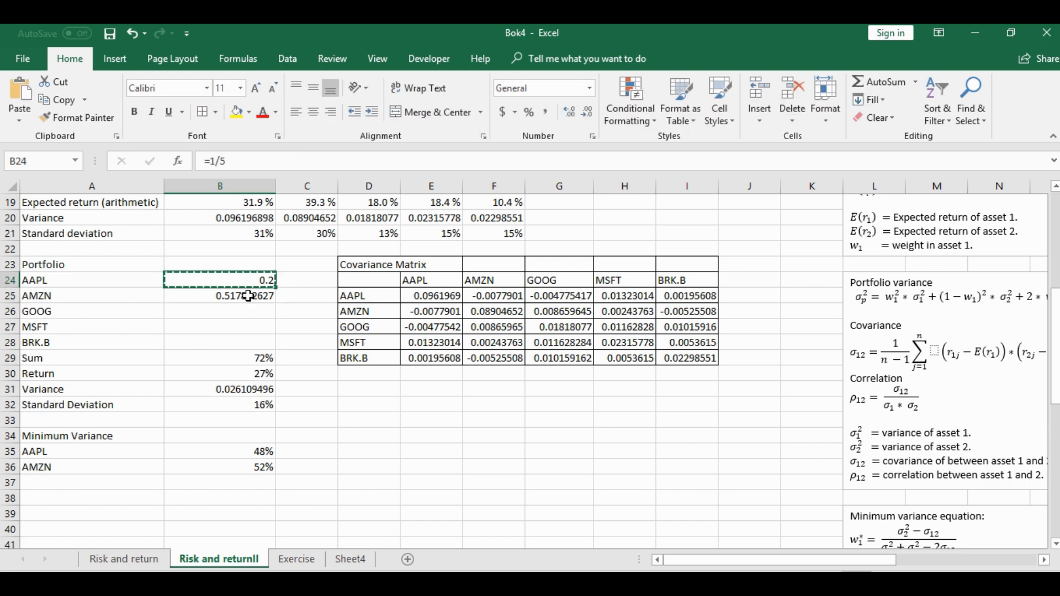
pyautogui.moveTo(255, 296); pyautogui.dragTo(255, 341)
pyautogui.hotkey('ctrl', 'v')
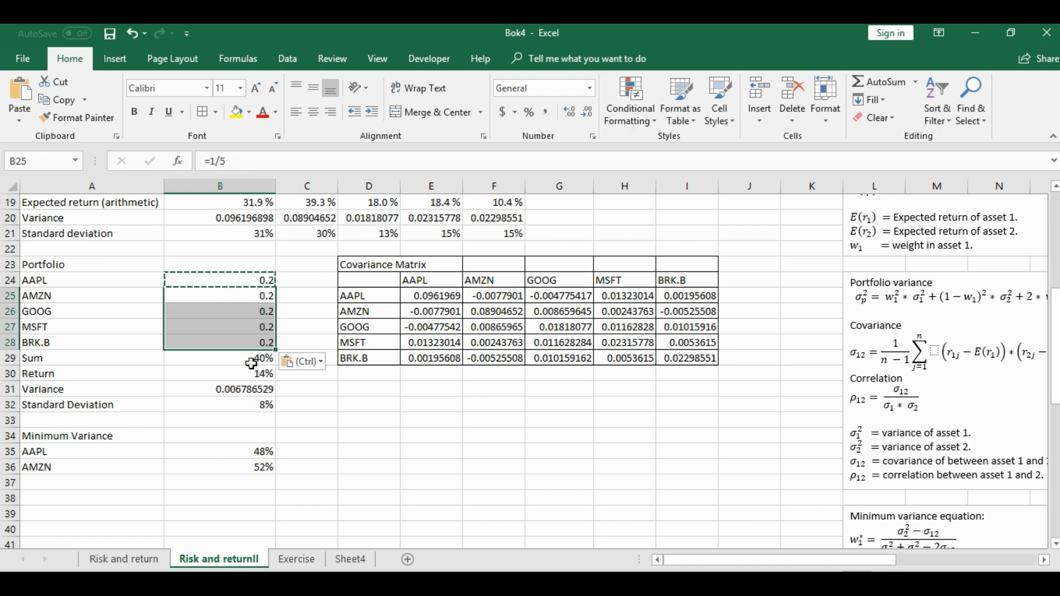
# Extend the portfolio Sum formula in B29 to cover all five weights, B24:B28
pyautogui.click(253, 360)
pyautogui.doubleClick(264, 160)
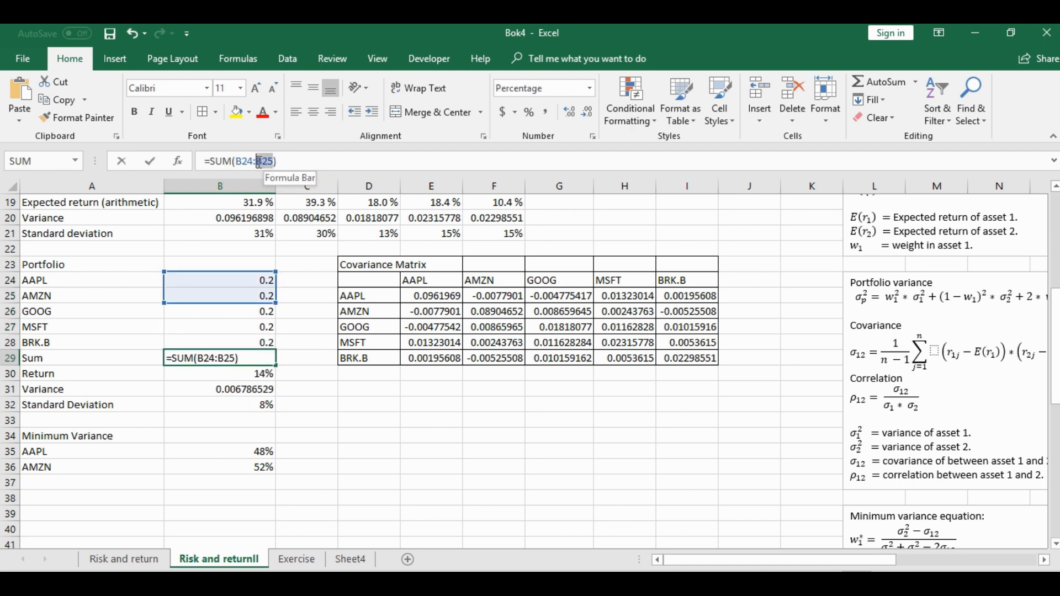
pyautogui.click(262, 341)
pyautogui.press('Return')
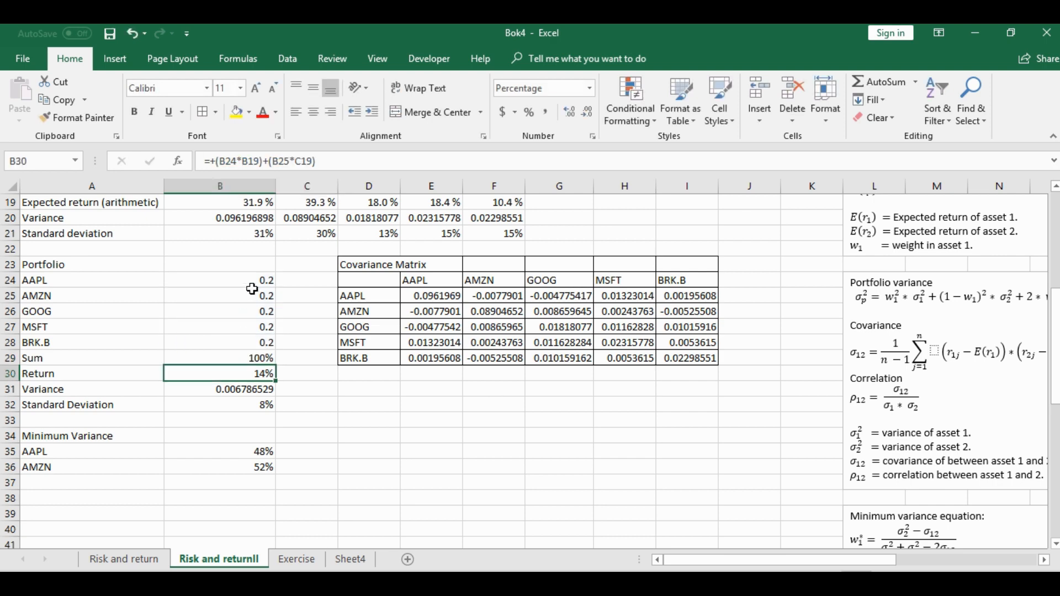
# Format the five portfolio weights in B24:B28 as percentages
pyautogui.moveTo(252, 284); pyautogui.dragTo(243, 335)
pyautogui.click(529, 112)
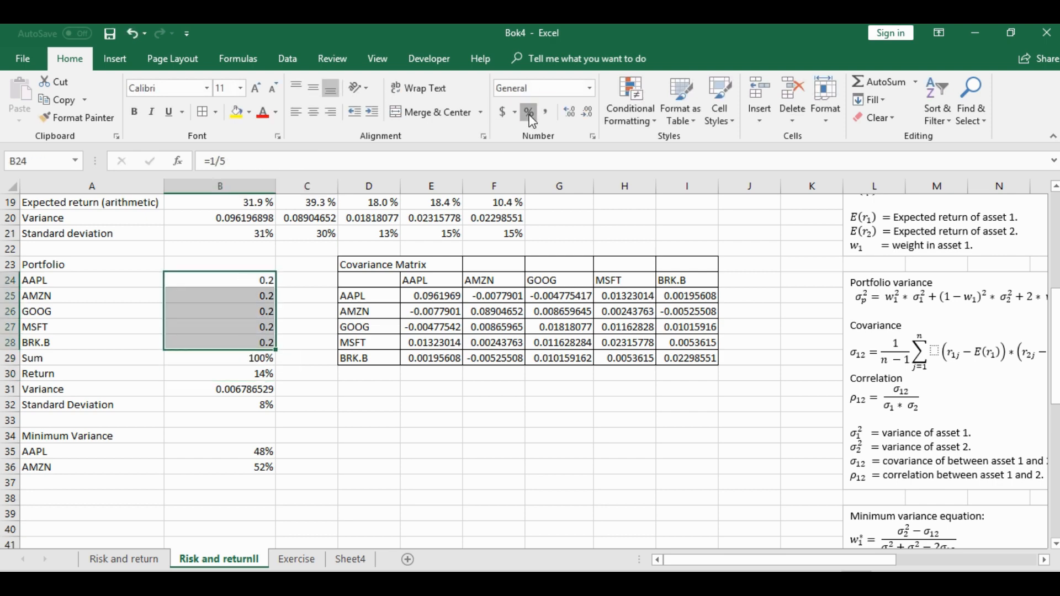
pyautogui.click(213, 327)
pyautogui.click(238, 282)
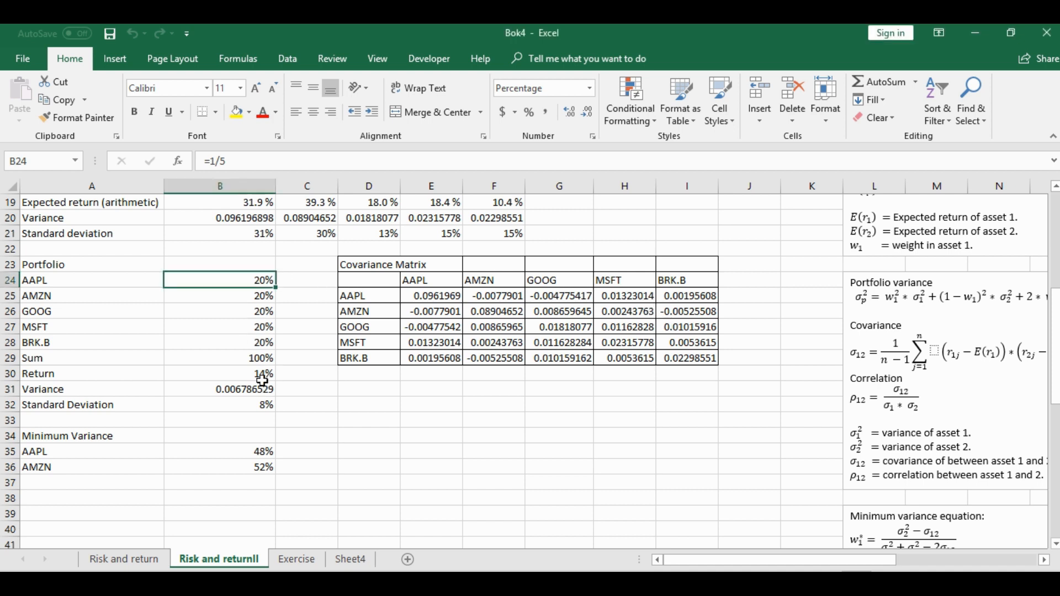
# Enter the portfolio Variance in B31 as the array formula +MMULT(MMULT(TRANSPOSE(B24:B28),E25:I29),B24:B28)
pyautogui.click(247, 389)
pyautogui.write('+mm')
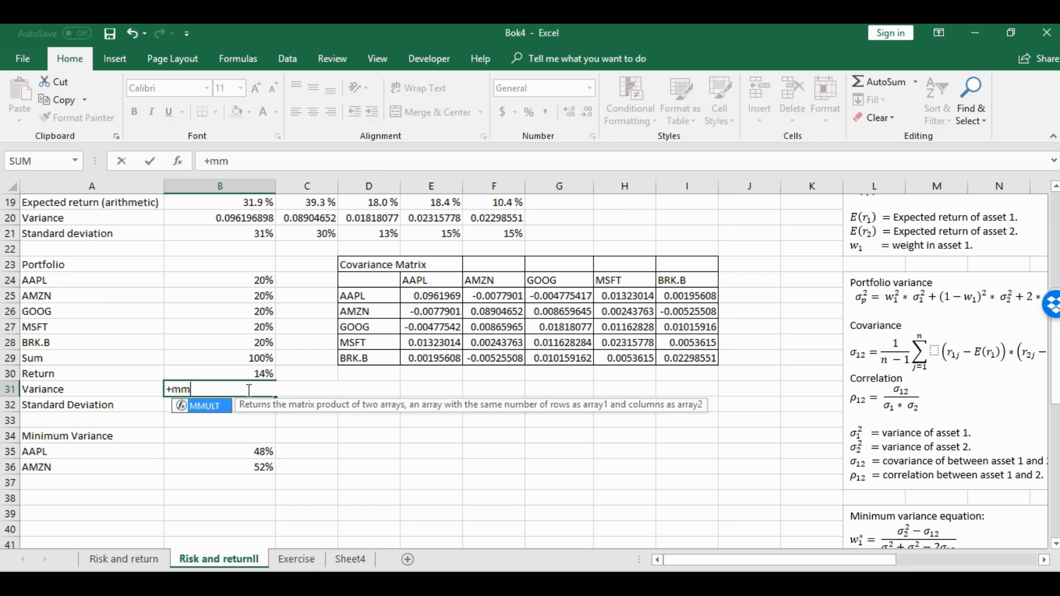
pyautogui.doubleClick(204, 407)
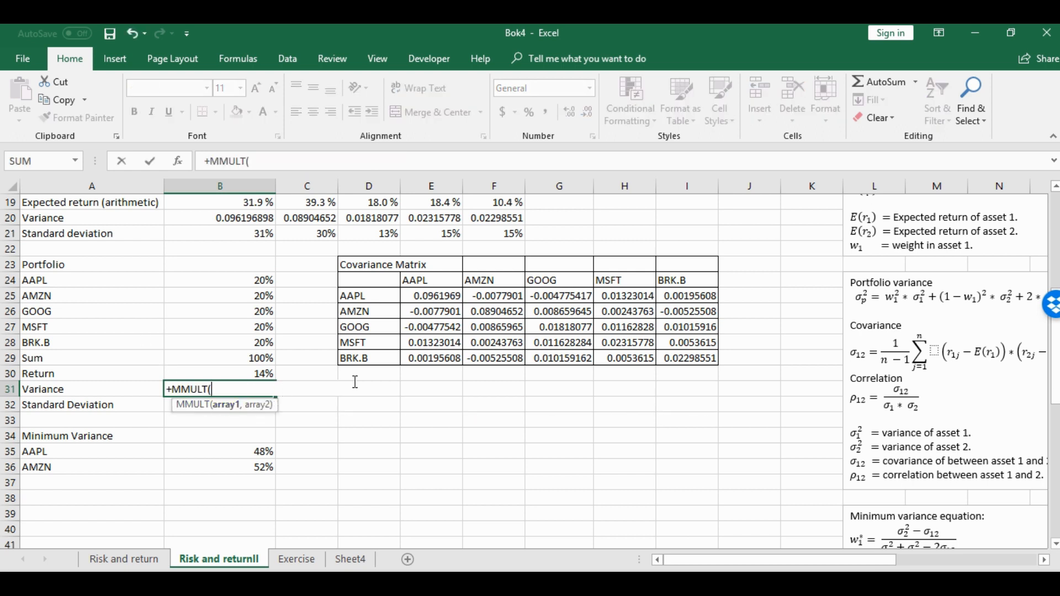
pyautogui.write('mm')
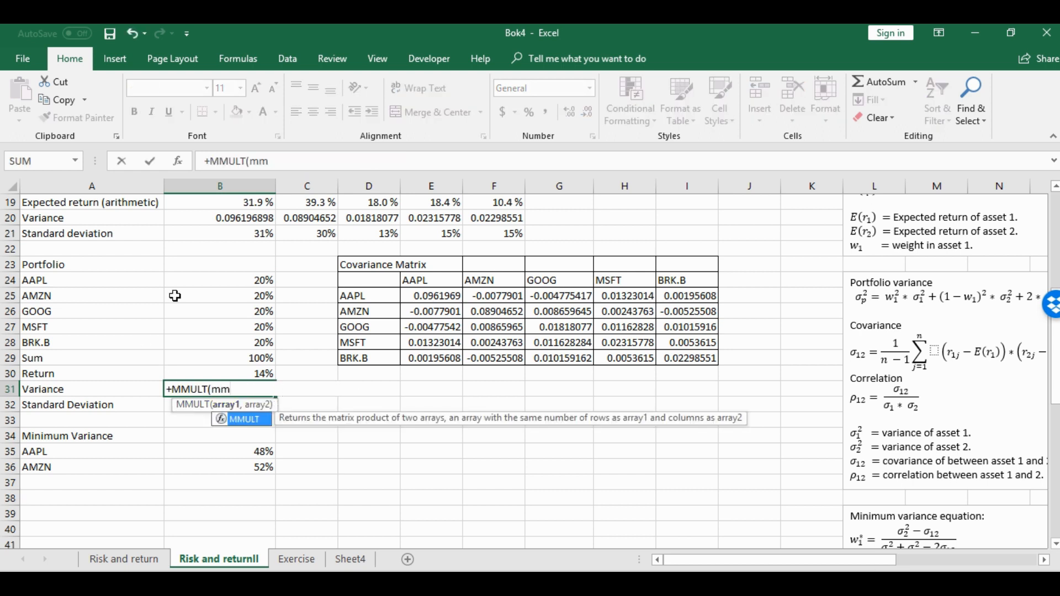
pyautogui.doubleClick(241, 419)
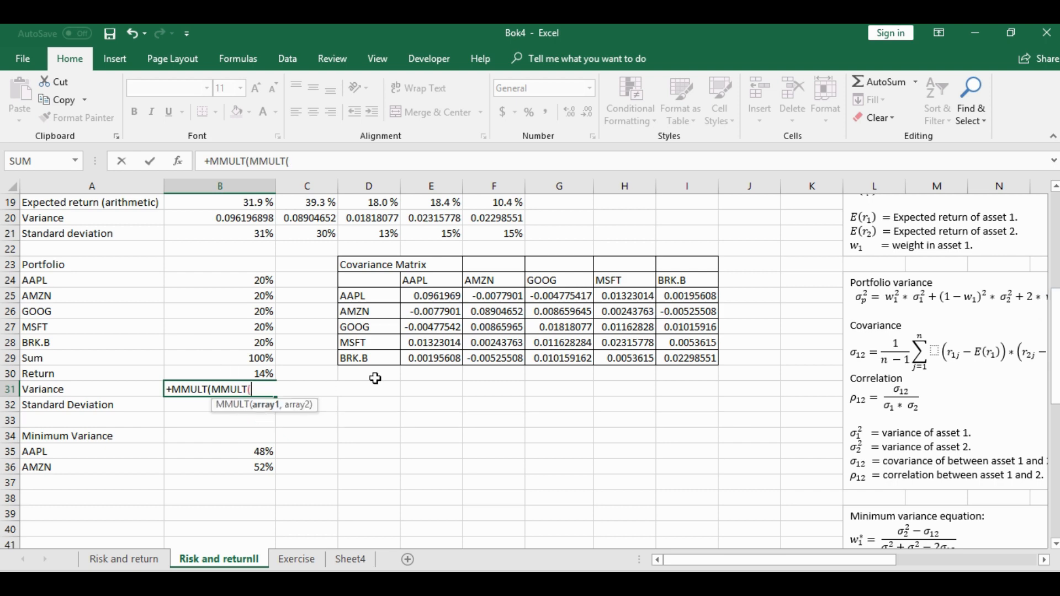
pyautogui.write('tra')
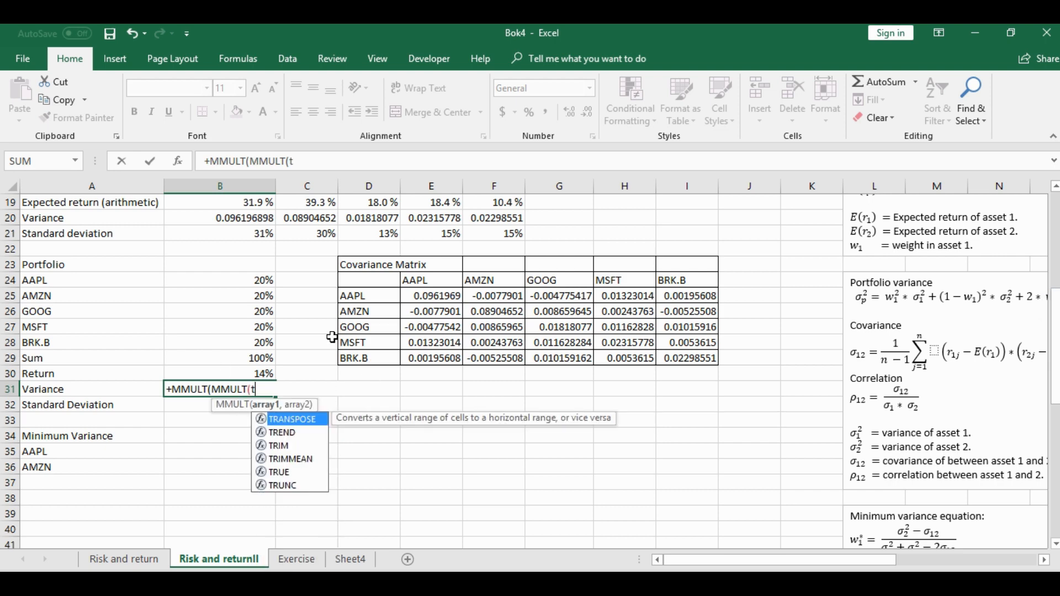
pyautogui.doubleClick(309, 419)
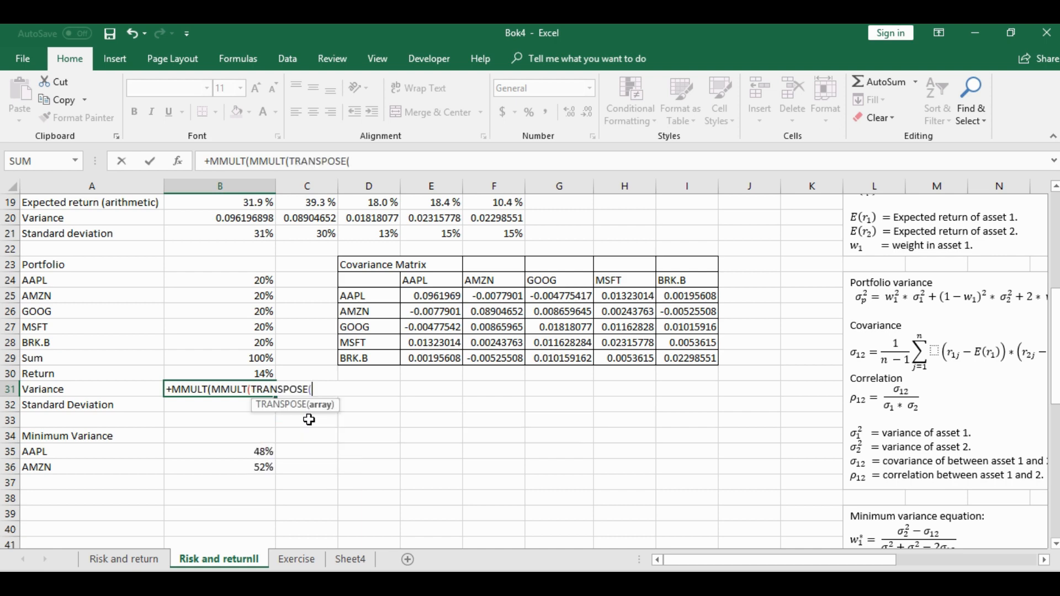
pyautogui.moveTo(249, 278); pyautogui.dragTo(260, 343)
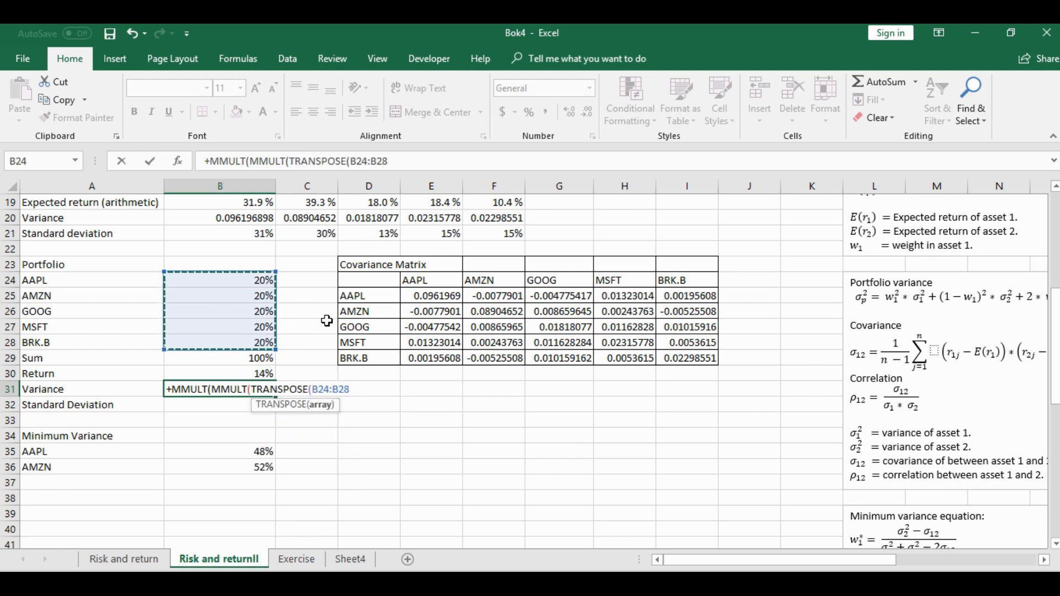
pyautogui.write(')')
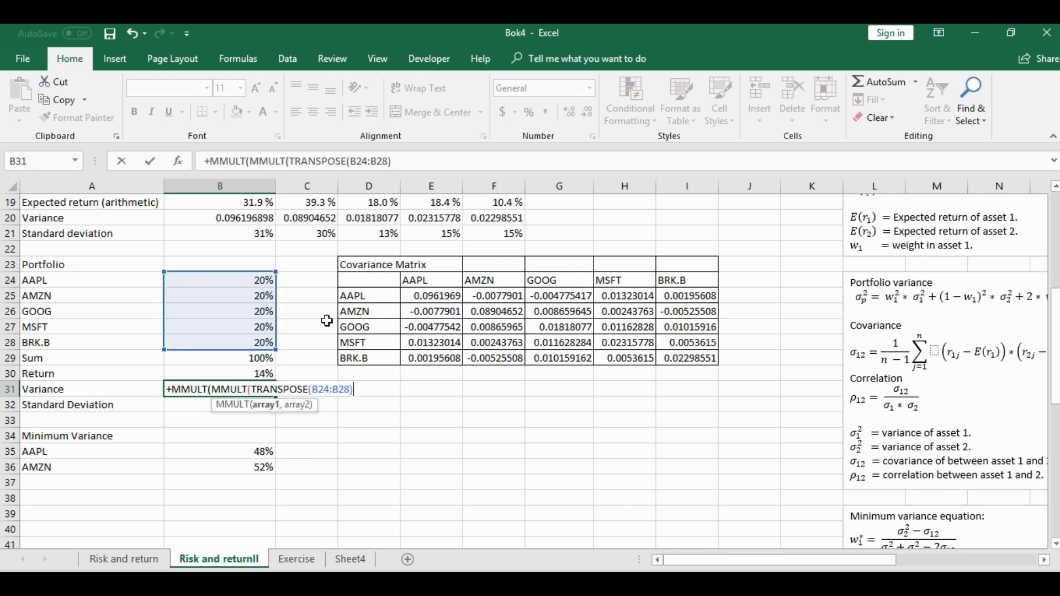
pyautogui.write(';')
pyautogui.moveTo(438, 297); pyautogui.dragTo(676, 359)
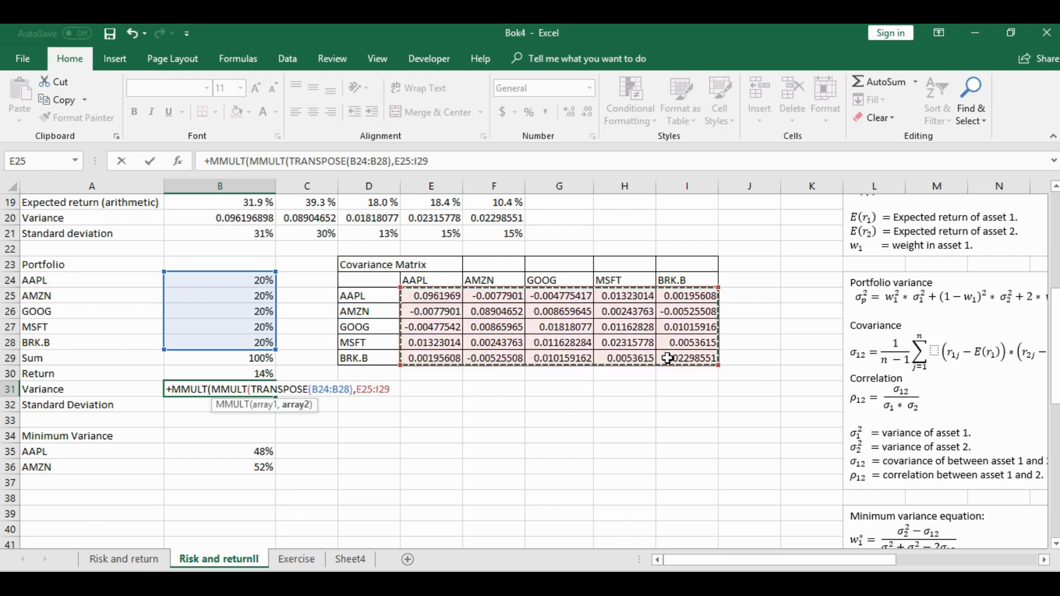
pyautogui.click(439, 155)
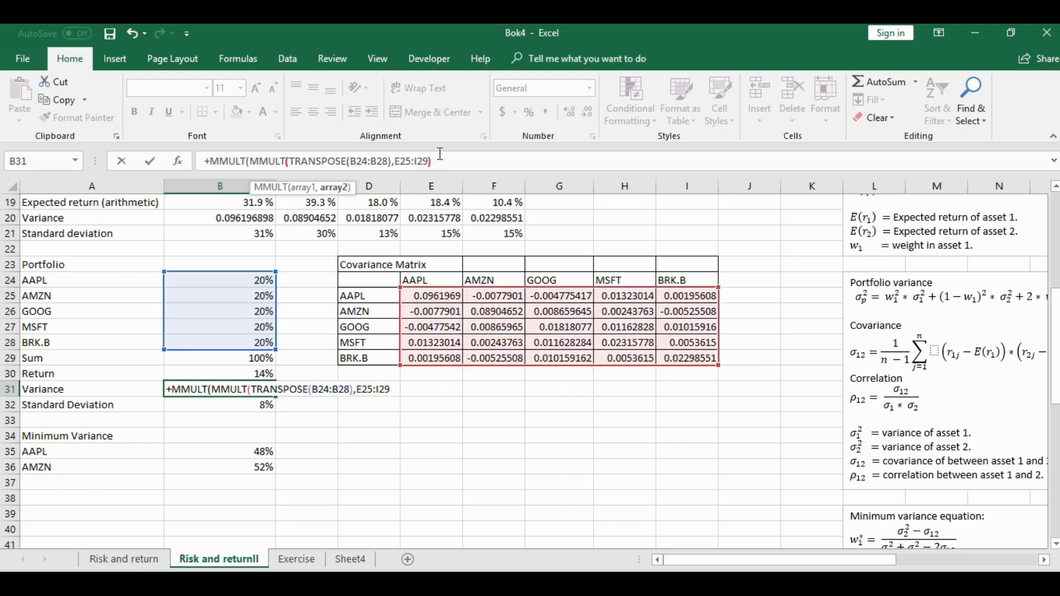
pyautogui.write('),')
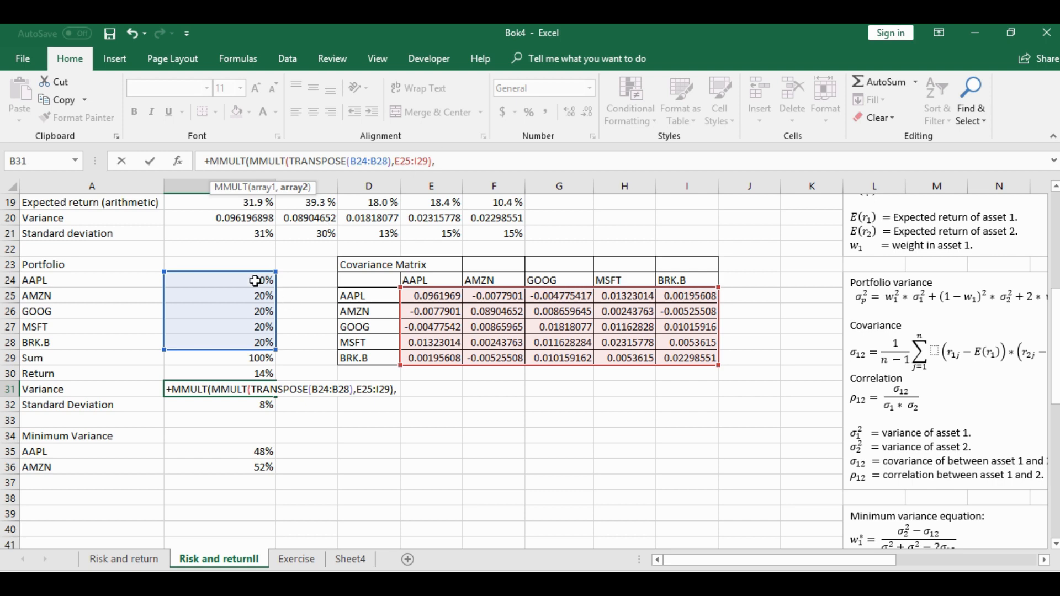
pyautogui.moveTo(254, 280); pyautogui.dragTo(252, 340)
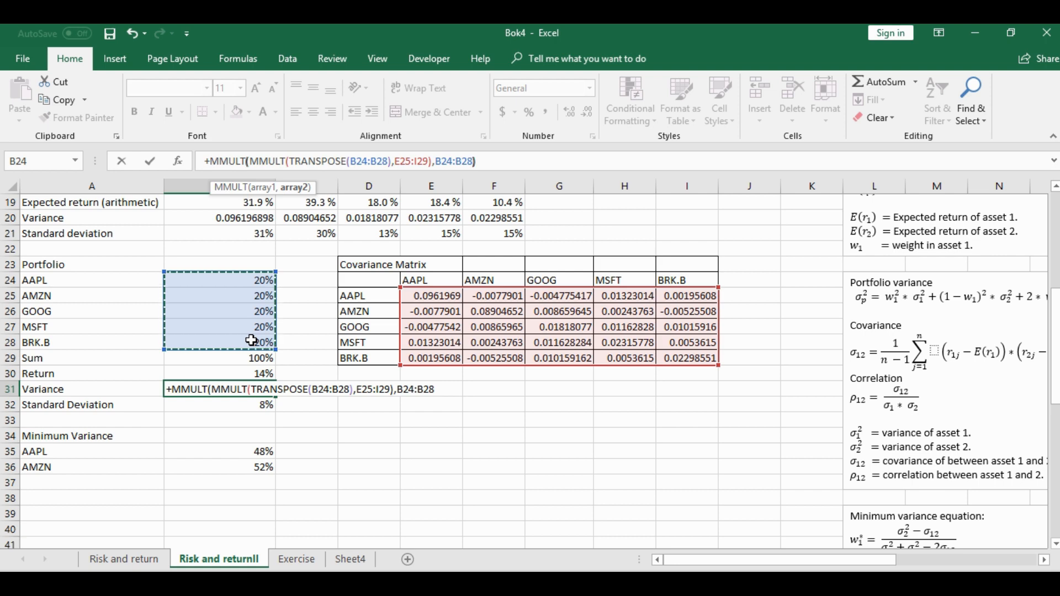
pyautogui.write(')')
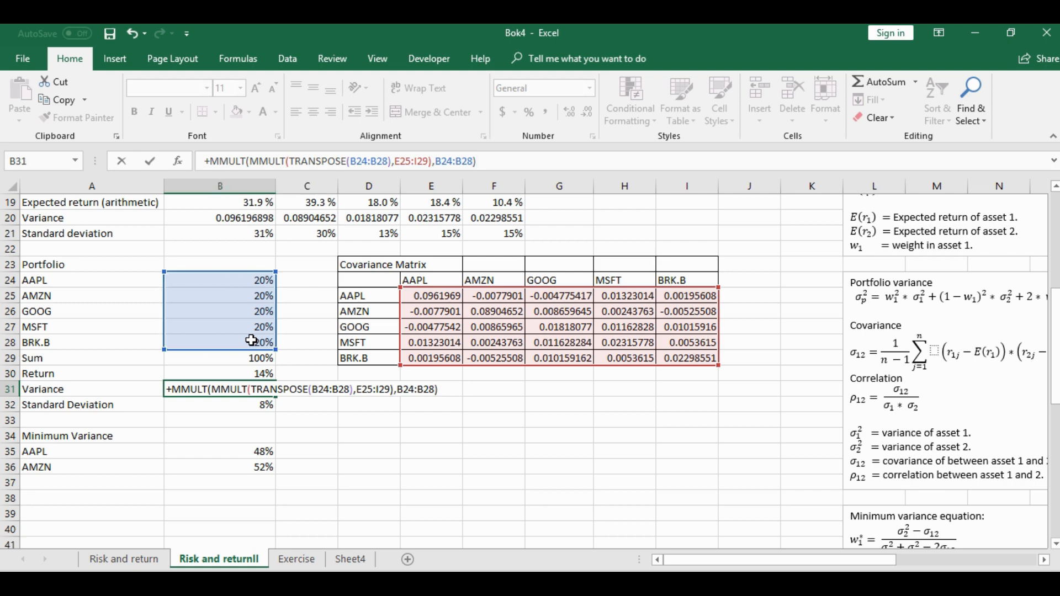
pyautogui.hotkey('ctrl', 'shift', 'Return')
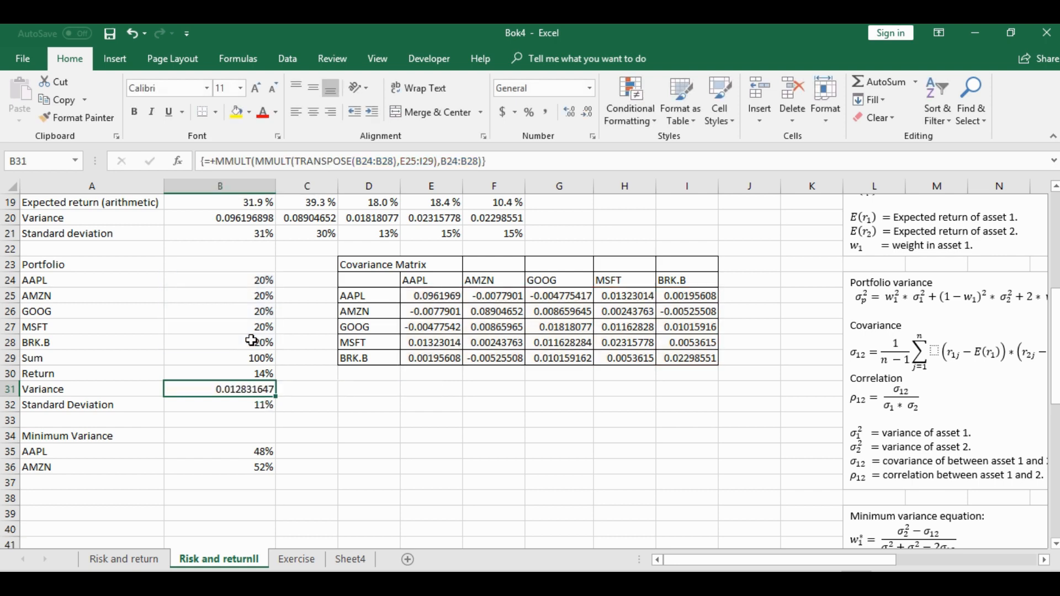
pyautogui.click(260, 406)
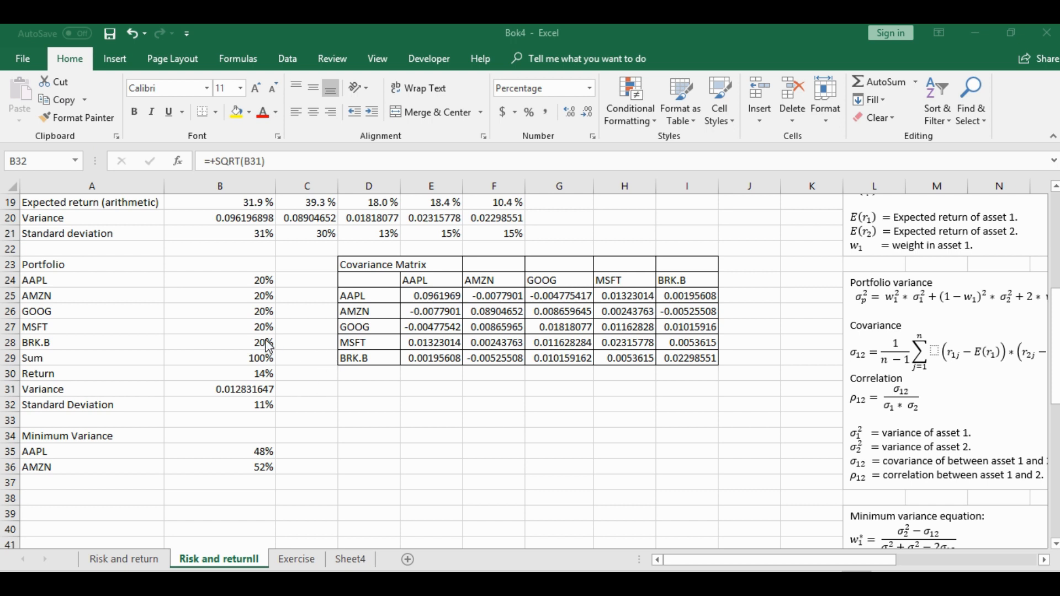
# Replace the portfolio Return formula in B30 with +MMULT(B19:F19,B24:B28), multiplying the arithmetic expected returns by the five weights
pyautogui.click(256, 373)
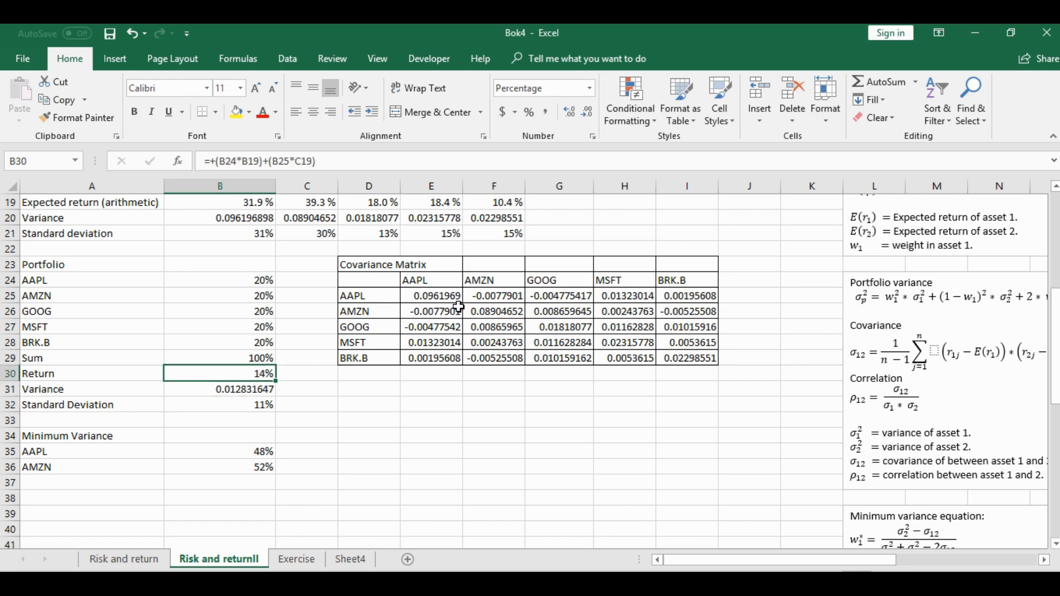
pyautogui.write('+mm')
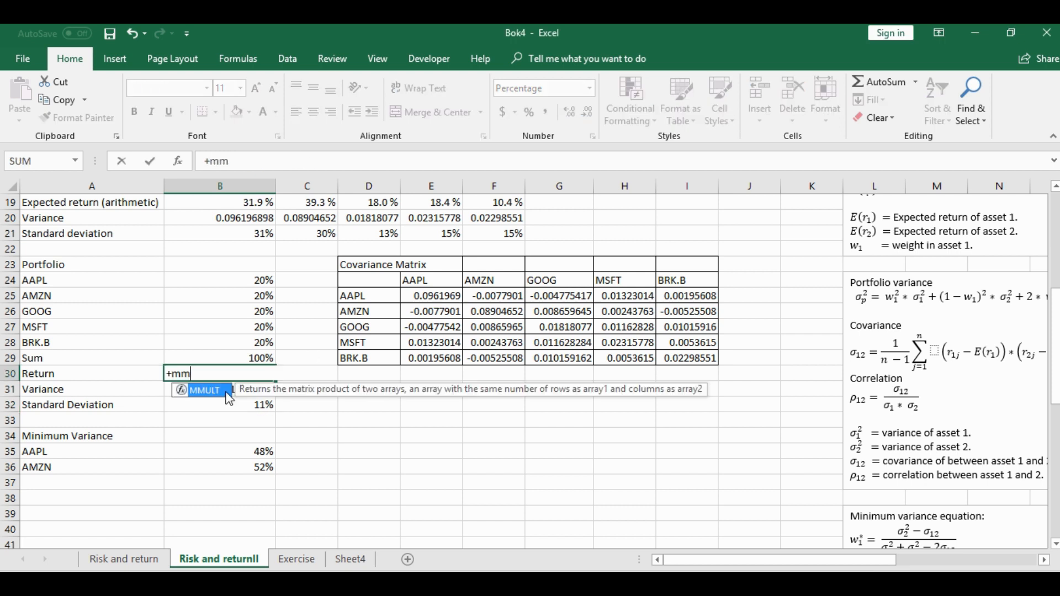
pyautogui.press('Tab')
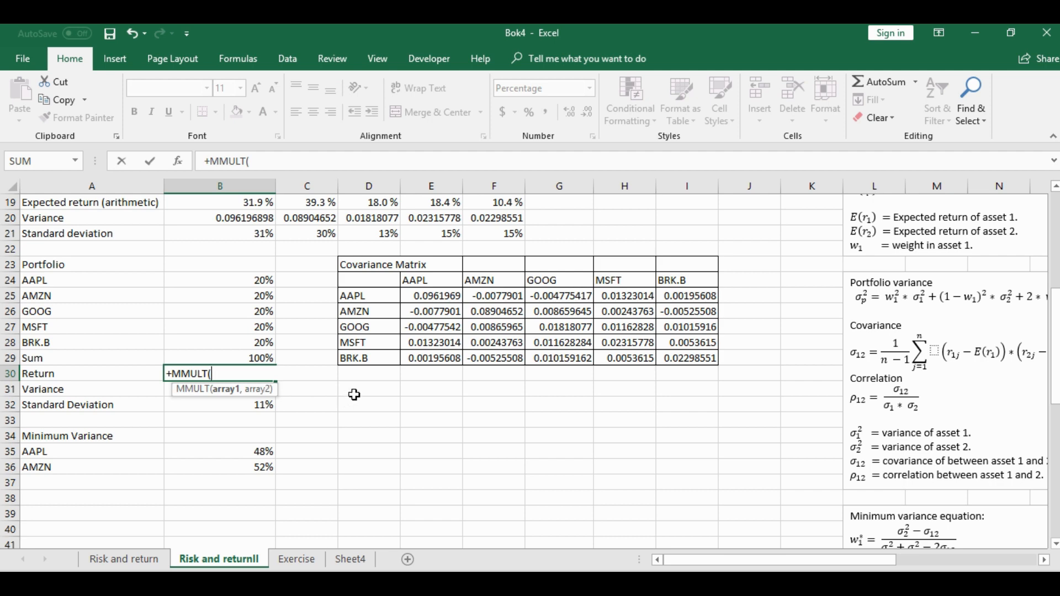
pyautogui.moveTo(1055, 332); pyautogui.dragTo(1057, 273)
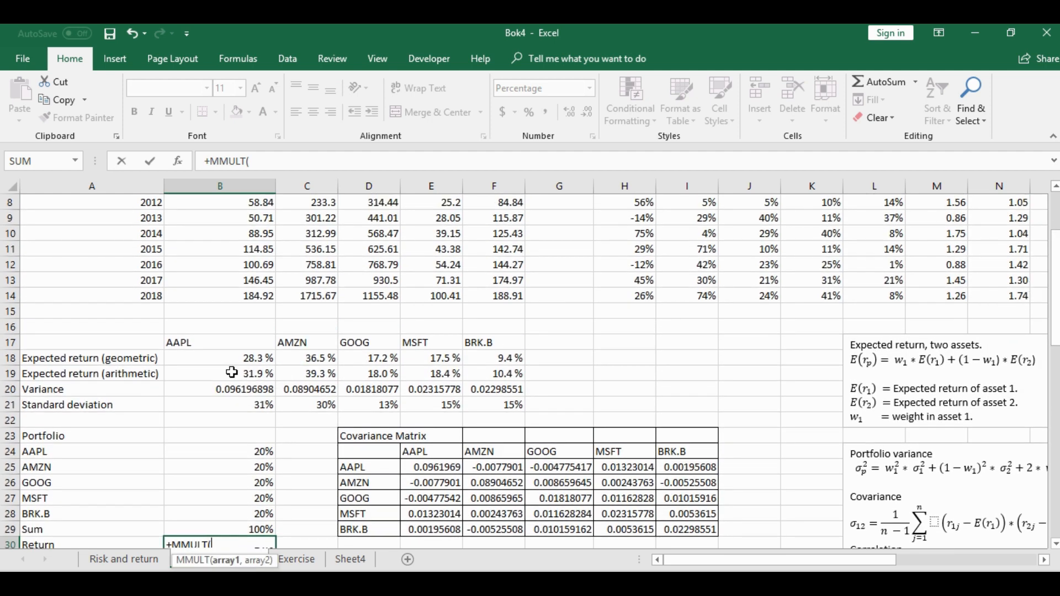
pyautogui.moveTo(229, 373); pyautogui.dragTo(491, 373)
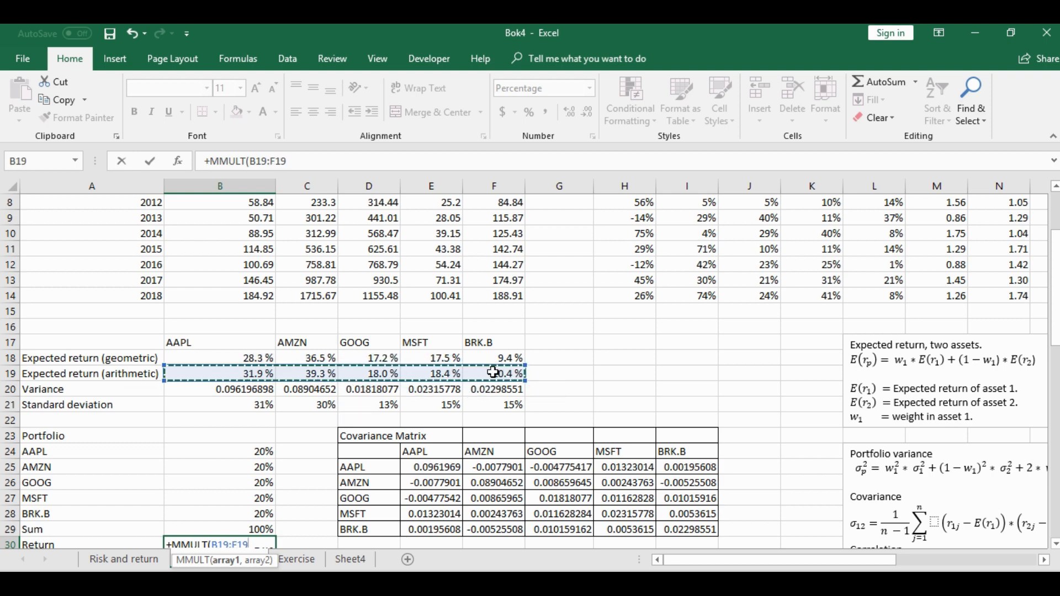
pyautogui.click(303, 165)
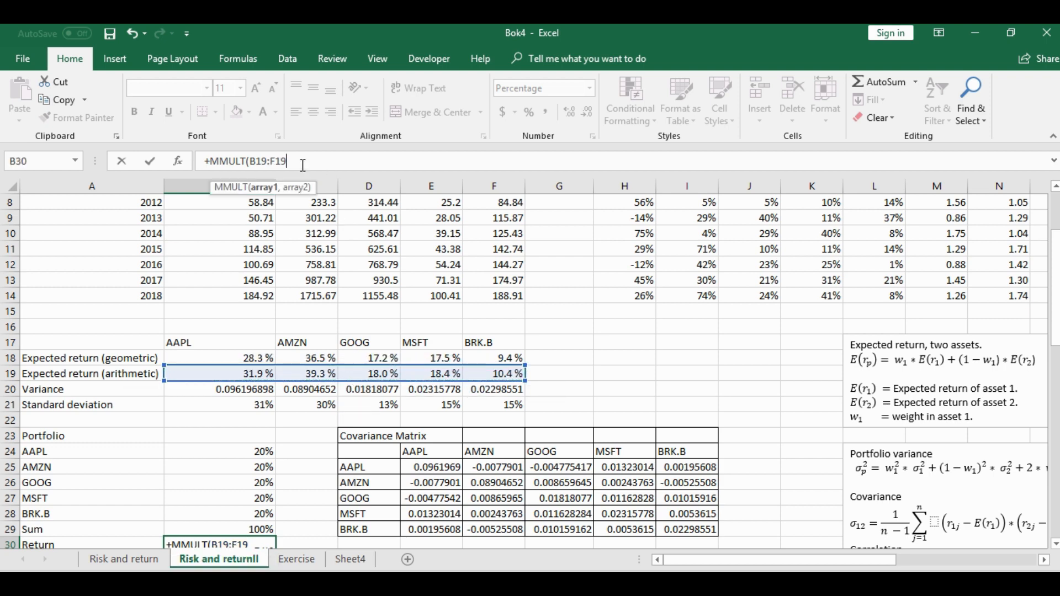
pyautogui.write(',')
pyautogui.moveTo(1054, 287); pyautogui.dragTo(1054, 346)
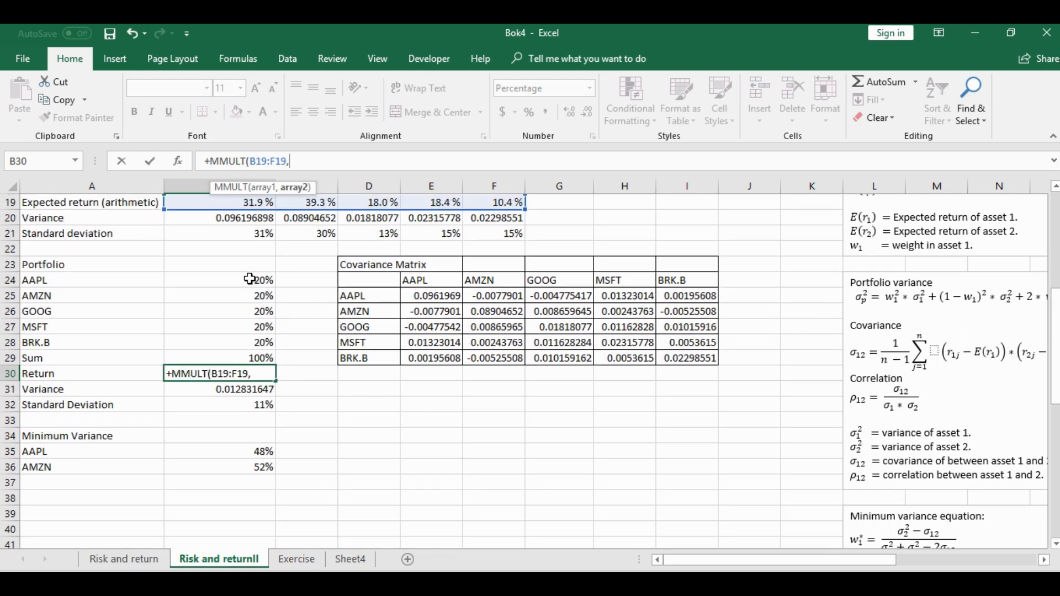
pyautogui.moveTo(257, 279); pyautogui.dragTo(259, 341)
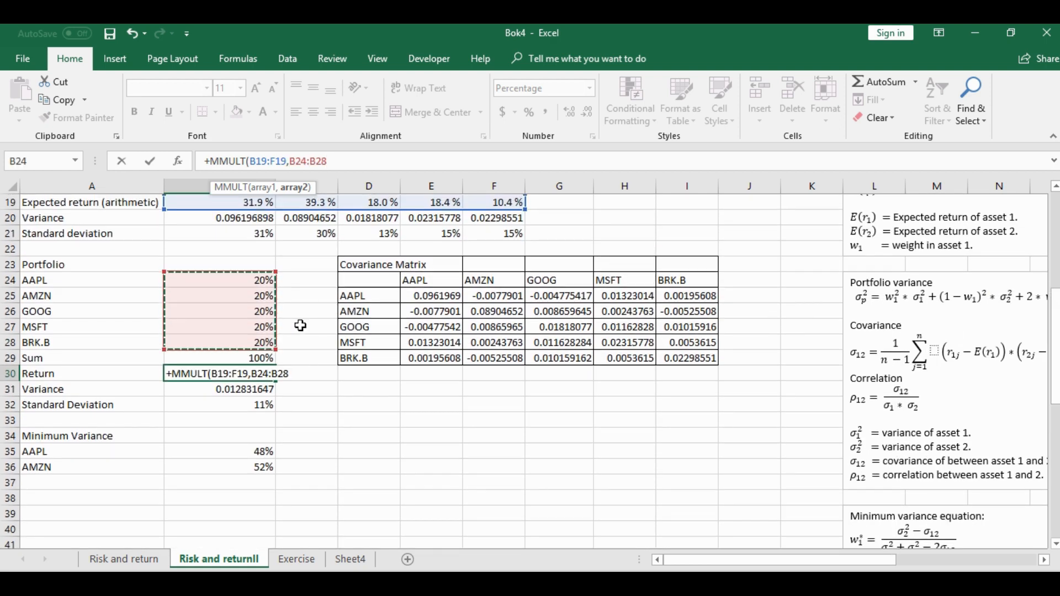
pyautogui.write(')')
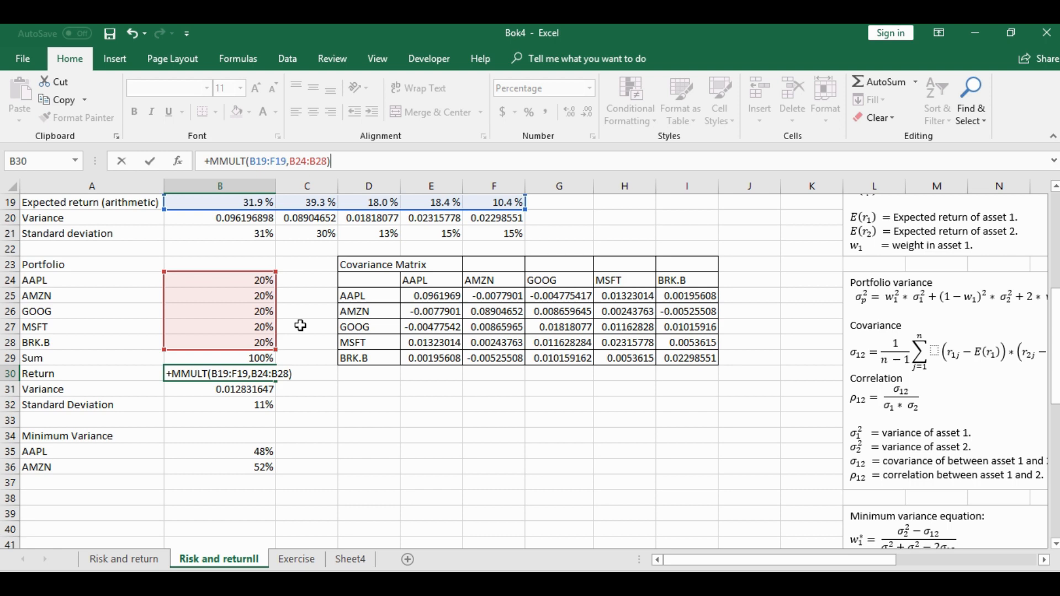
pyautogui.press('Return')
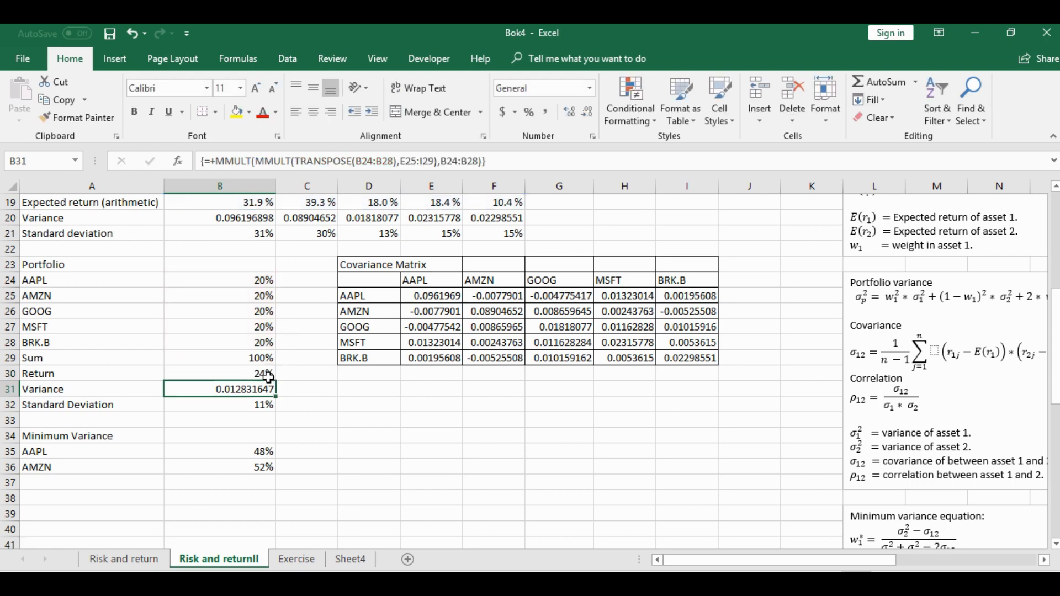
pyautogui.click(255, 375)
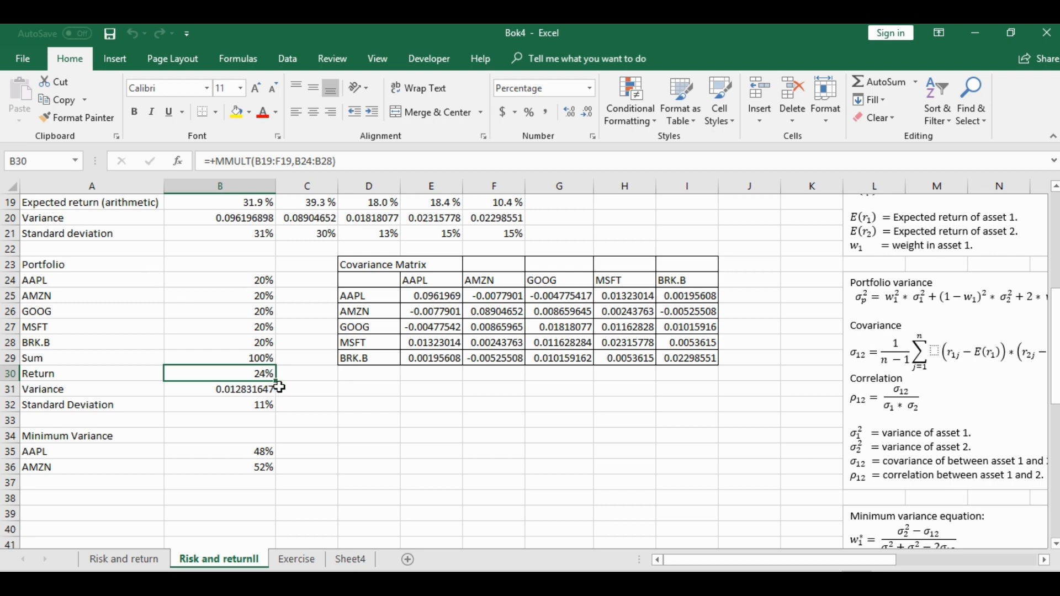
# Set up Solver to minimize the portfolio variance in B31 by changing the five weights in B24:B28
pyautogui.click(289, 60)
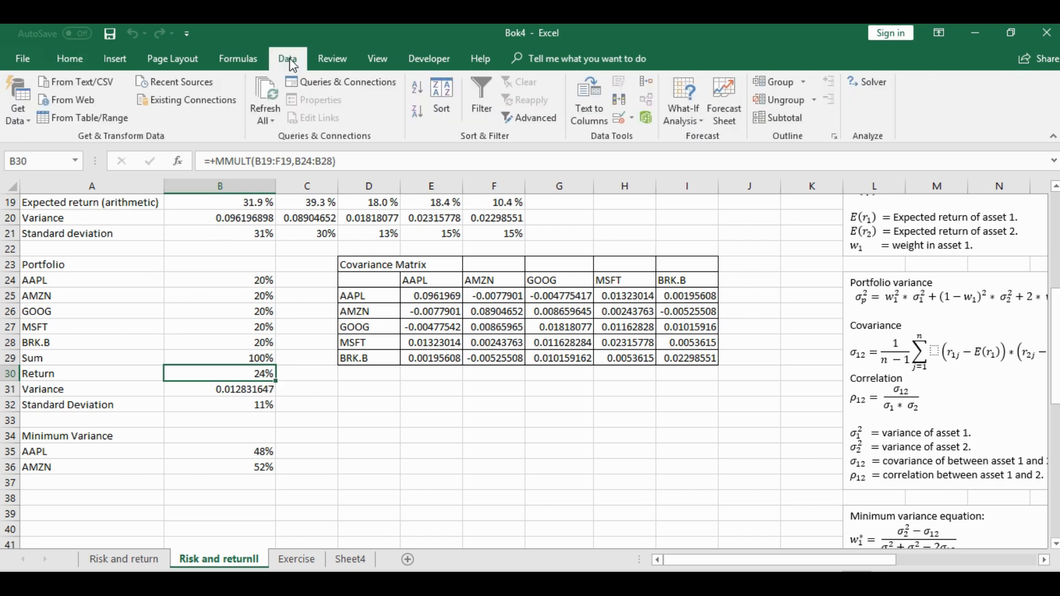
pyautogui.click(881, 90)
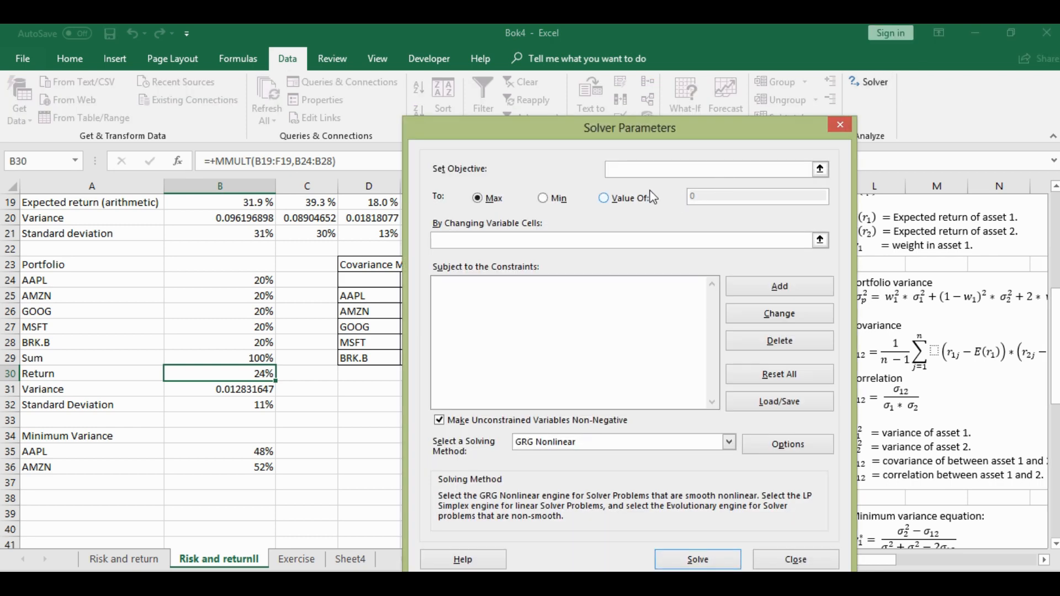
pyautogui.click(543, 198)
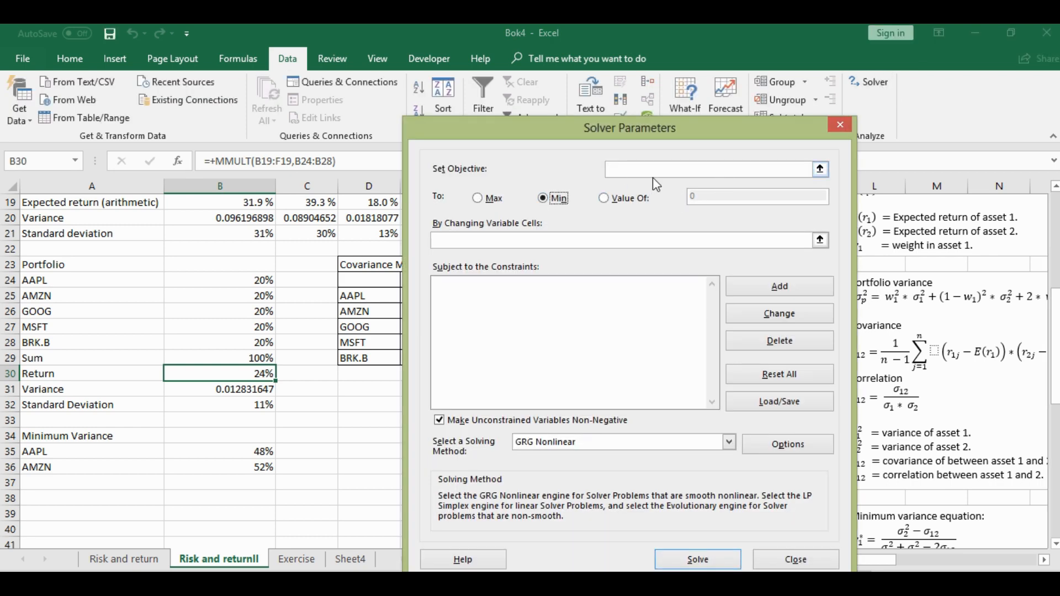
pyautogui.click(227, 391)
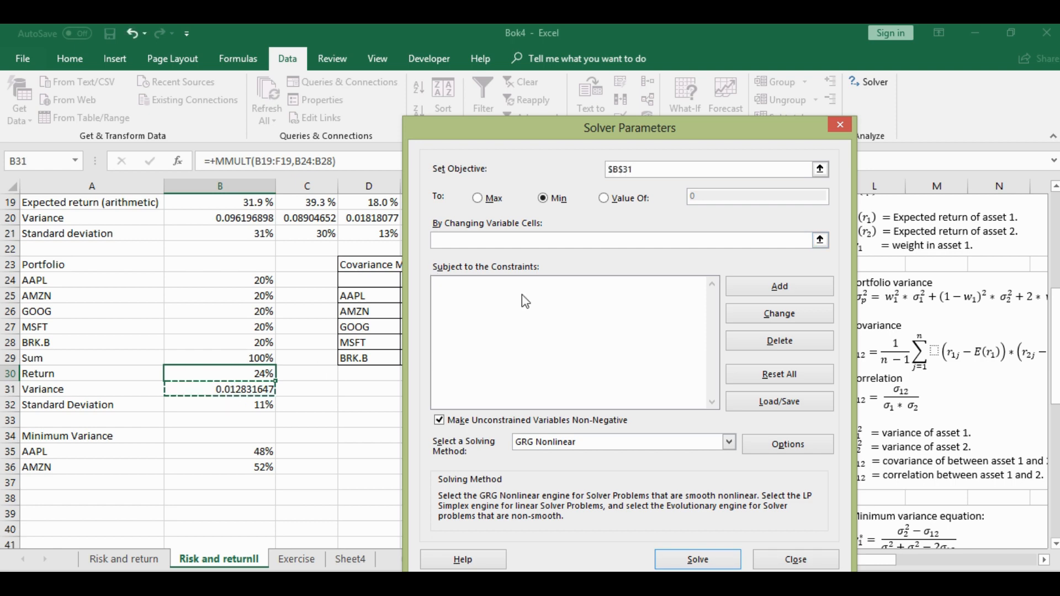
pyautogui.click(463, 242)
pyautogui.moveTo(260, 281); pyautogui.dragTo(257, 345)
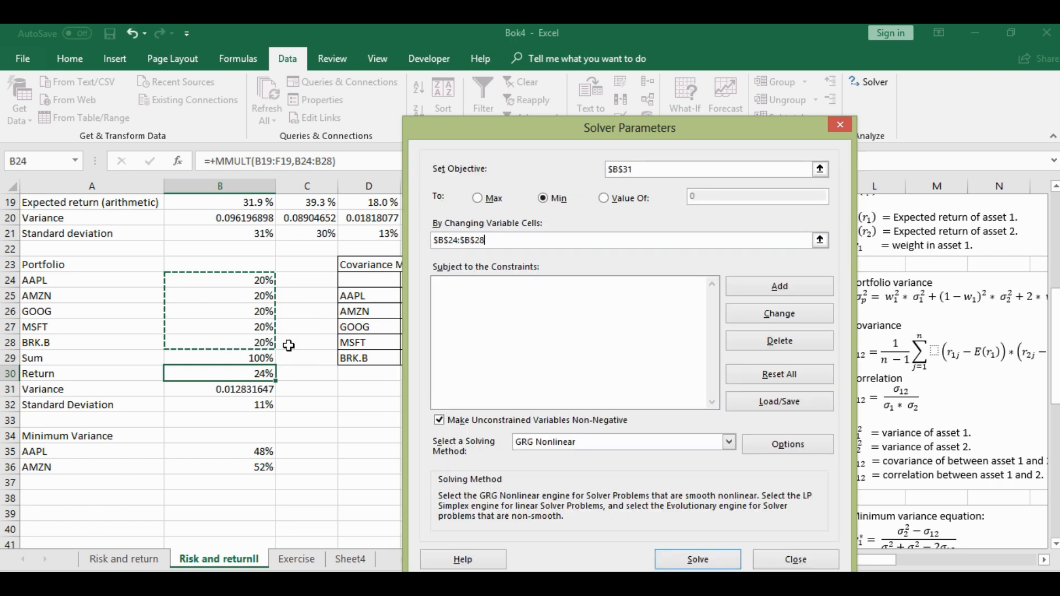
# Add a Solver constraint that the weights' Sum in B29 = 1
pyautogui.click(514, 297)
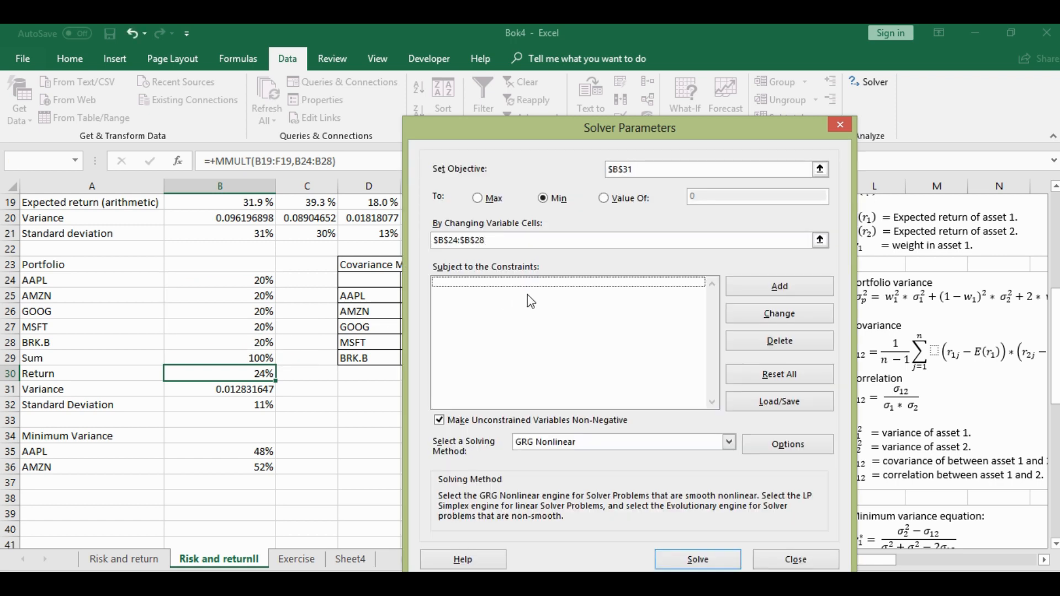
pyautogui.click(786, 288)
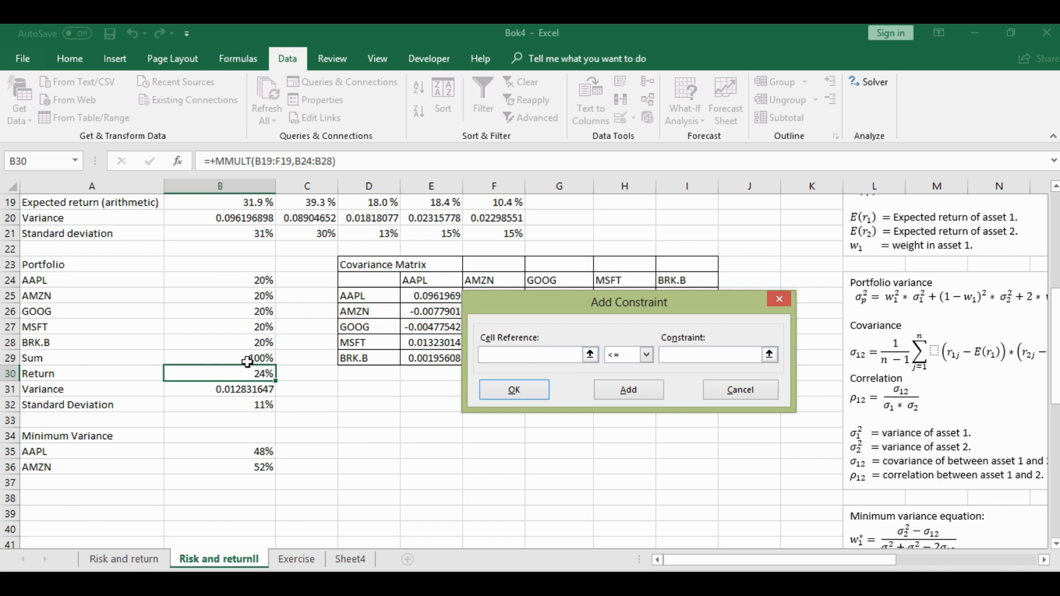
pyautogui.click(244, 358)
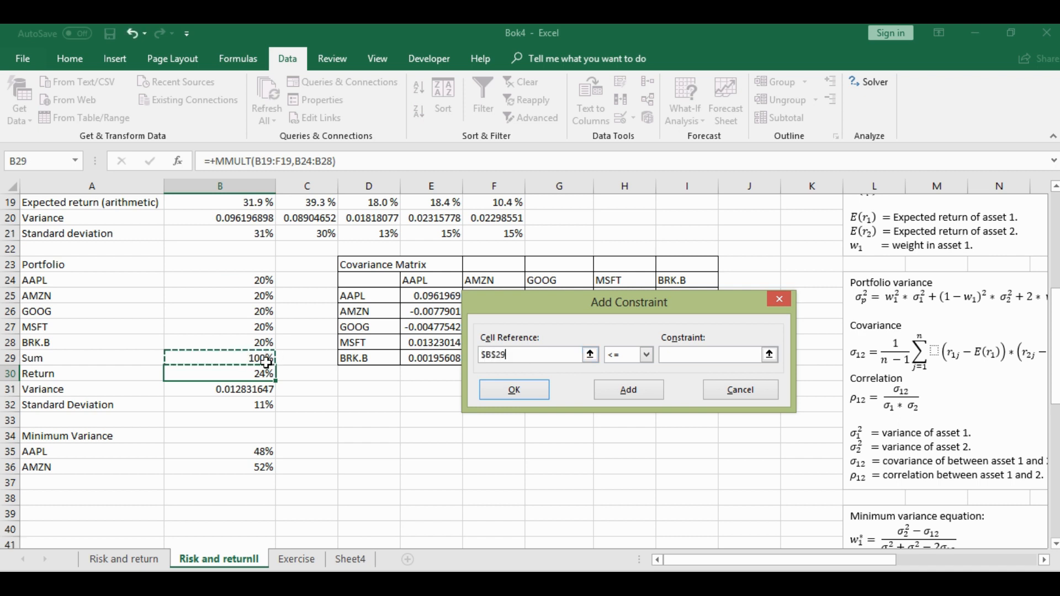
pyautogui.click(645, 354)
pyautogui.click(621, 378)
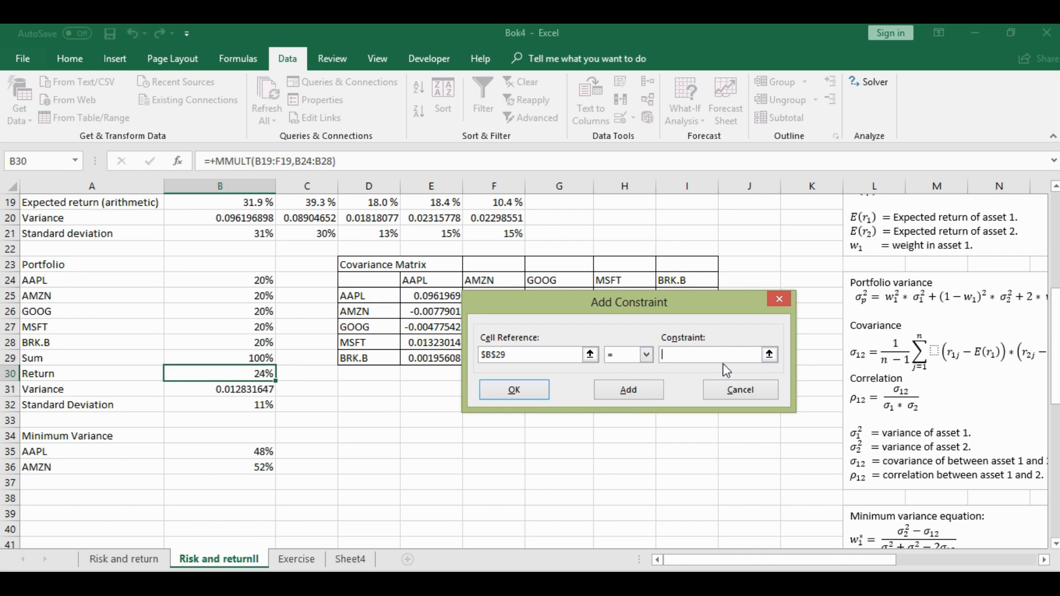
pyautogui.write('1')
pyautogui.click(526, 391)
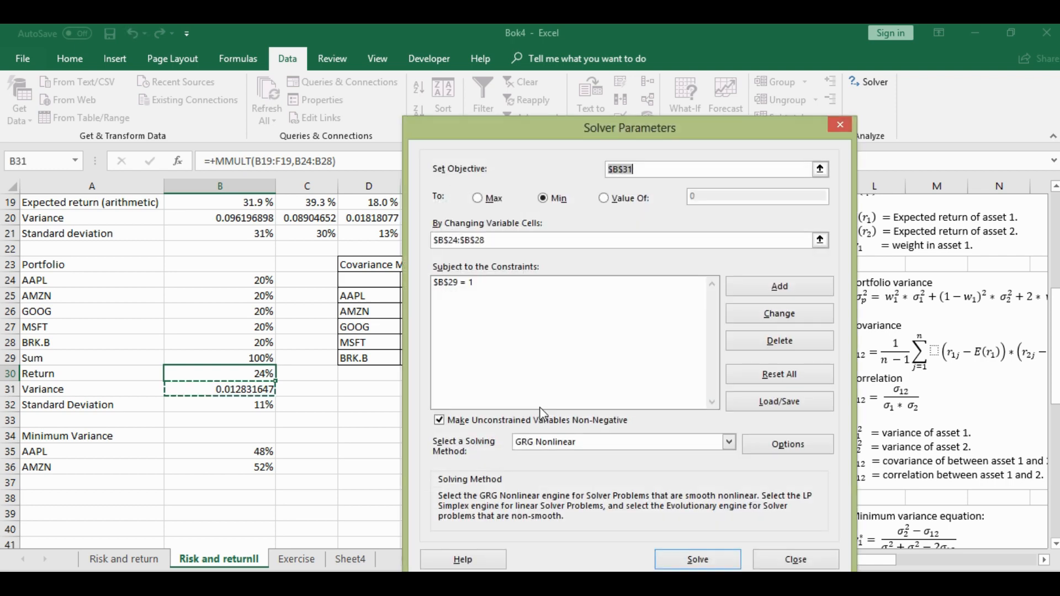
# Run Solver on the portfolio variance model and keep the Solver solution
pyautogui.click(703, 564)
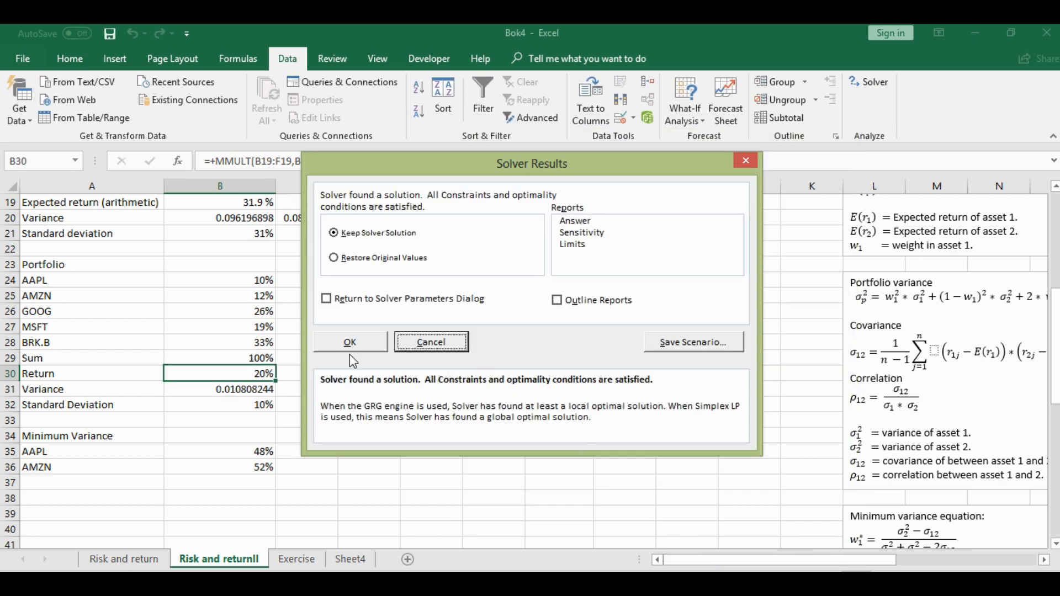
pyautogui.click(346, 343)
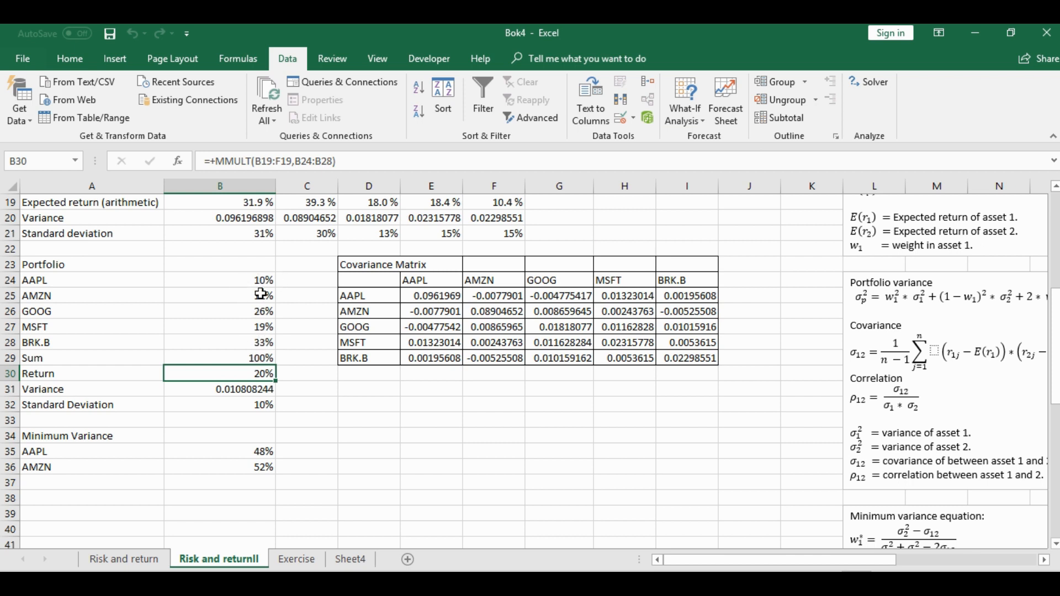
# Examine the optimized weights in B24:B28 and the portfolio's Sum, Return, Variance and Standard Deviation in B29:B32
pyautogui.click(250, 277)
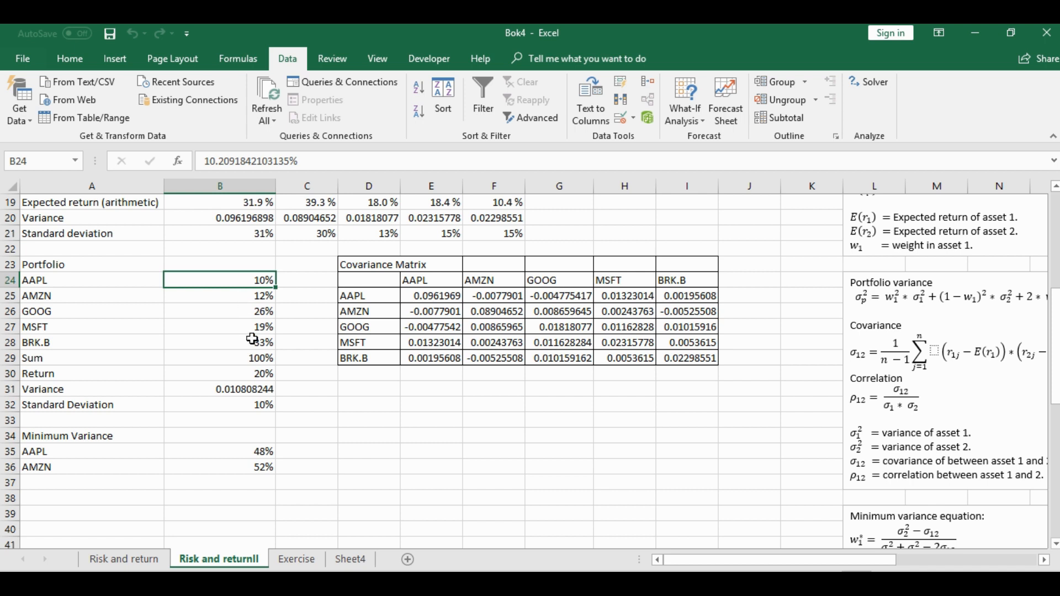
pyautogui.click(239, 299)
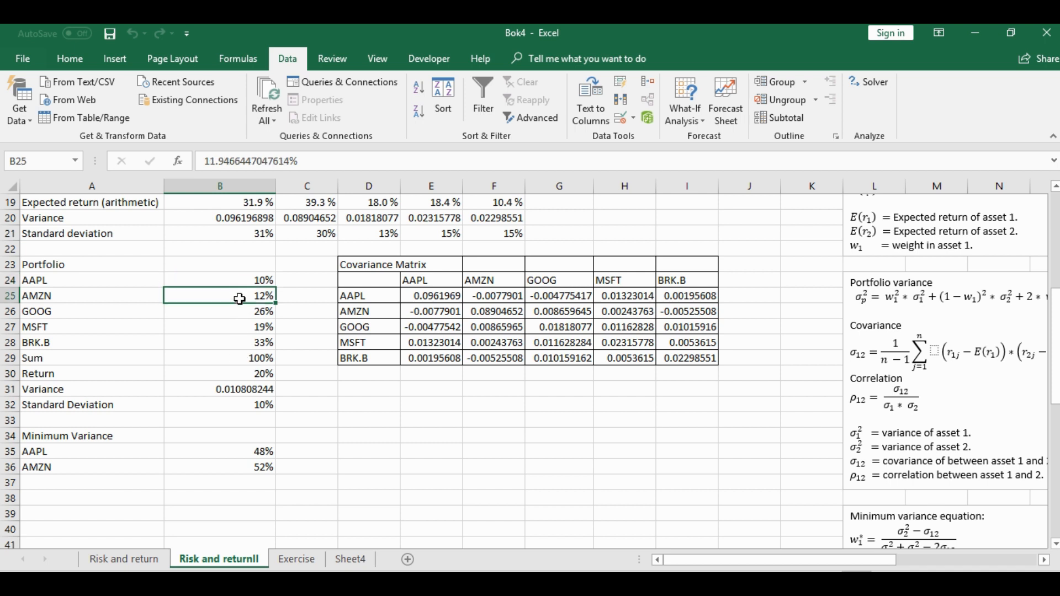
pyautogui.click(242, 318)
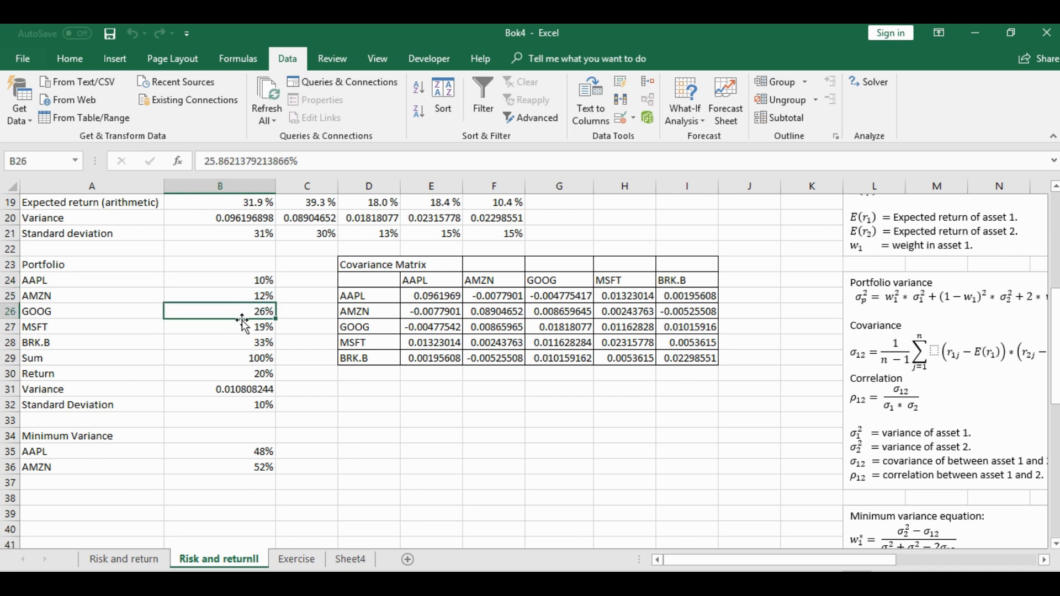
pyautogui.click(237, 327)
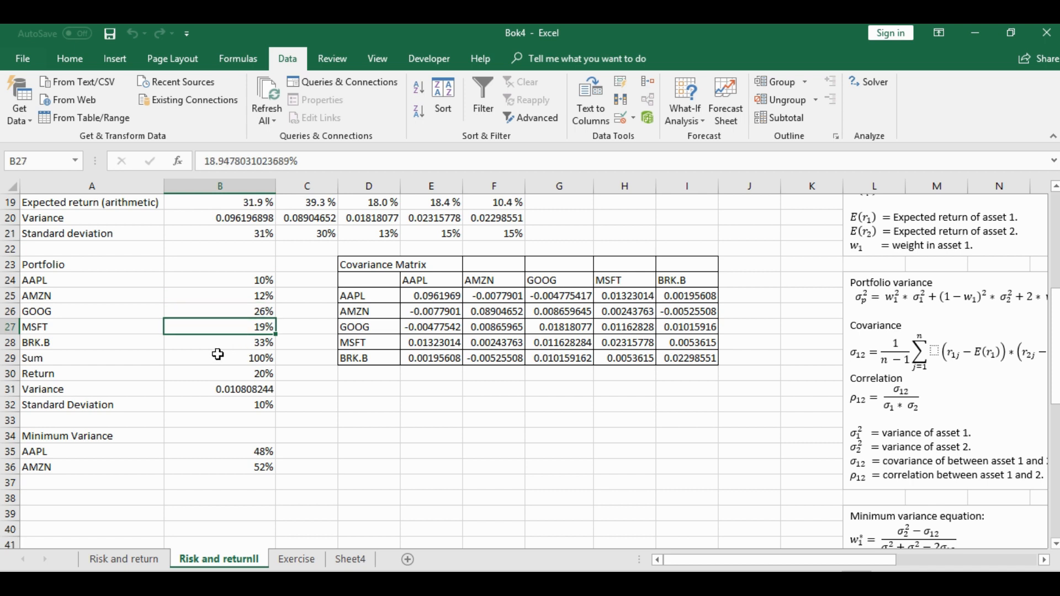
pyautogui.click(250, 361)
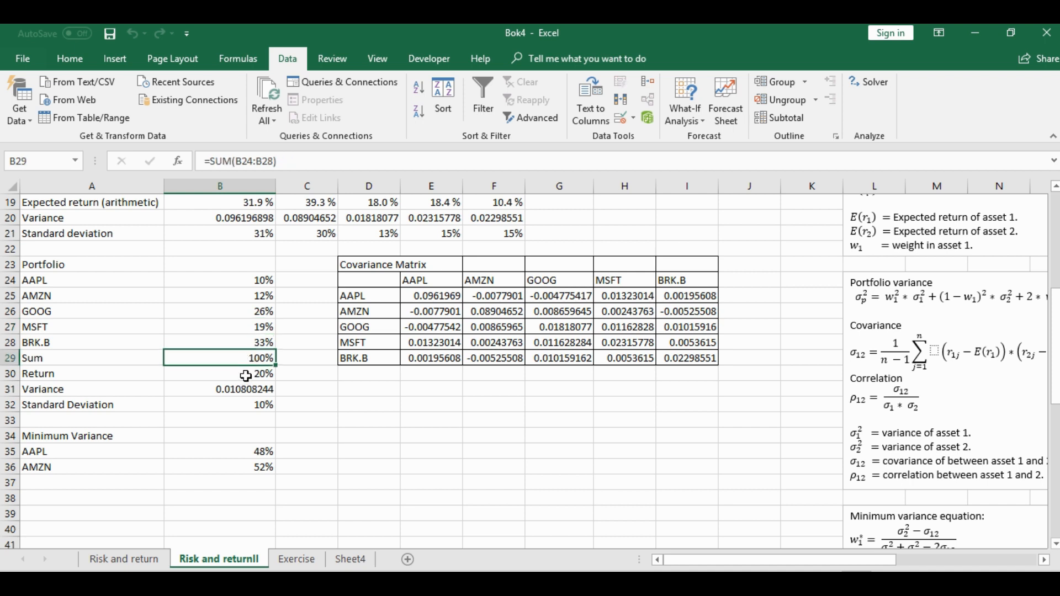
pyautogui.click(245, 376)
pyautogui.click(234, 394)
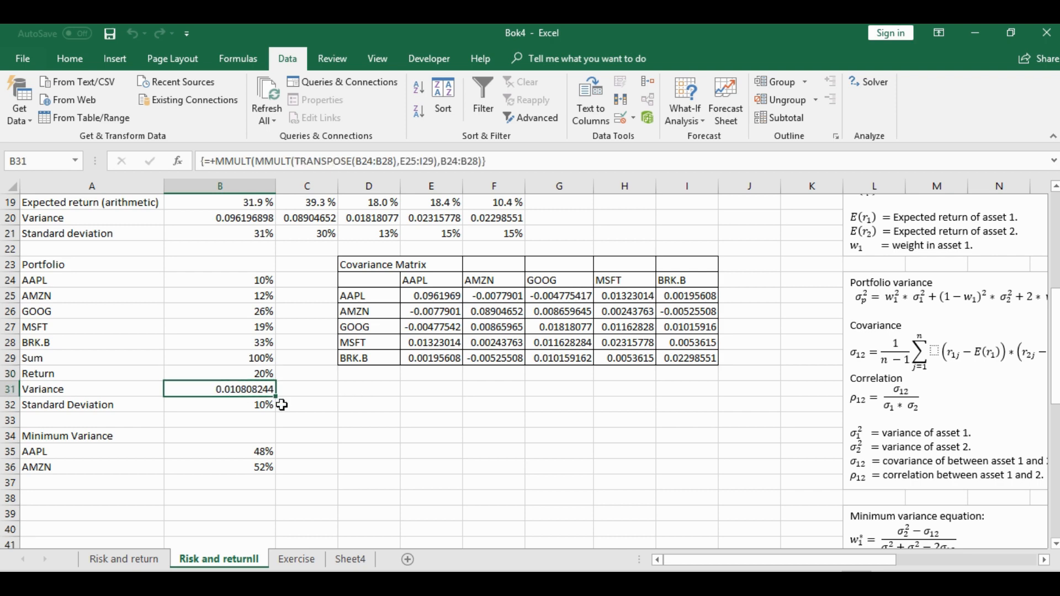
pyautogui.click(248, 406)
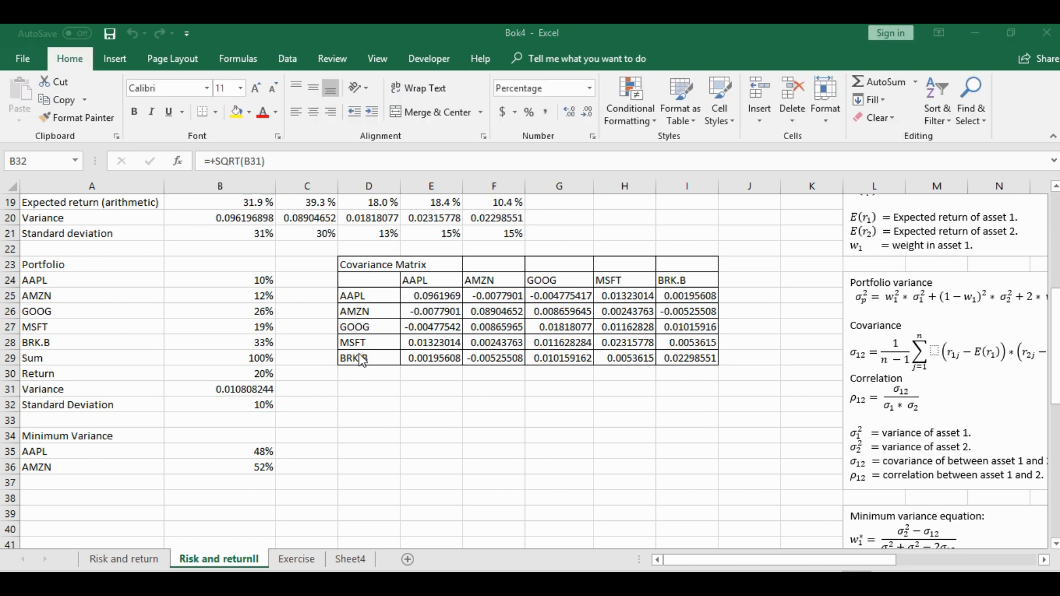
pyautogui.click(255, 342)
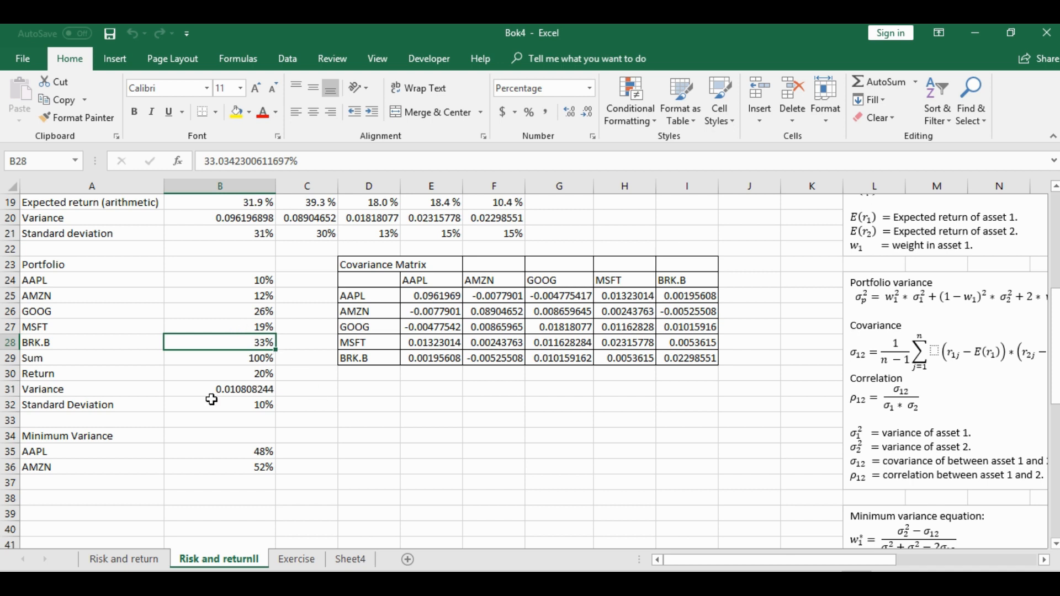
pyautogui.click(234, 404)
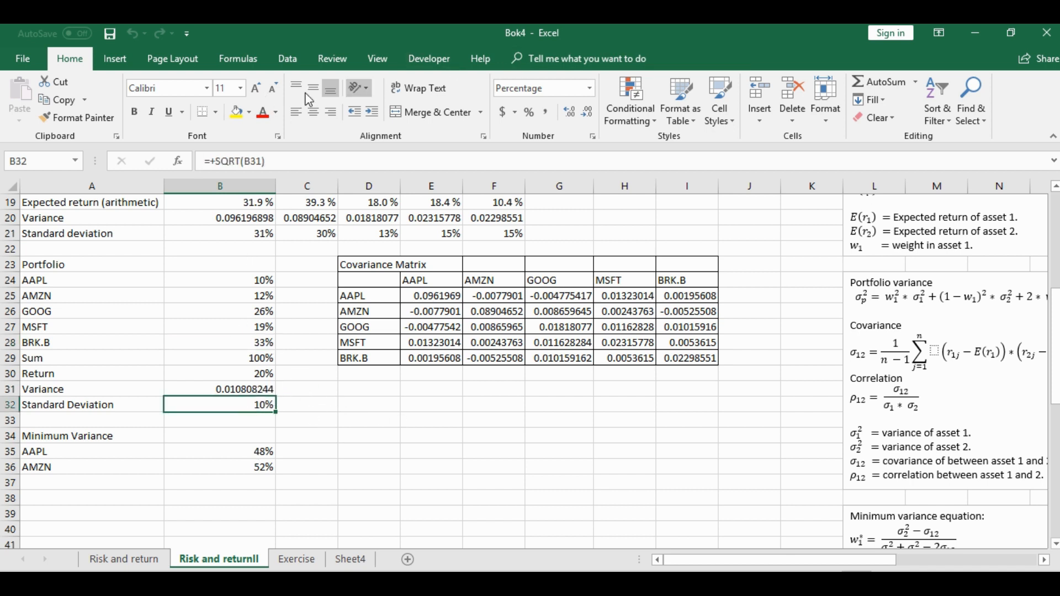
# Add a Solver constraint limiting each weight in B24:B28 to <= 25%, then solve again and keep the Solver solution
pyautogui.click(287, 59)
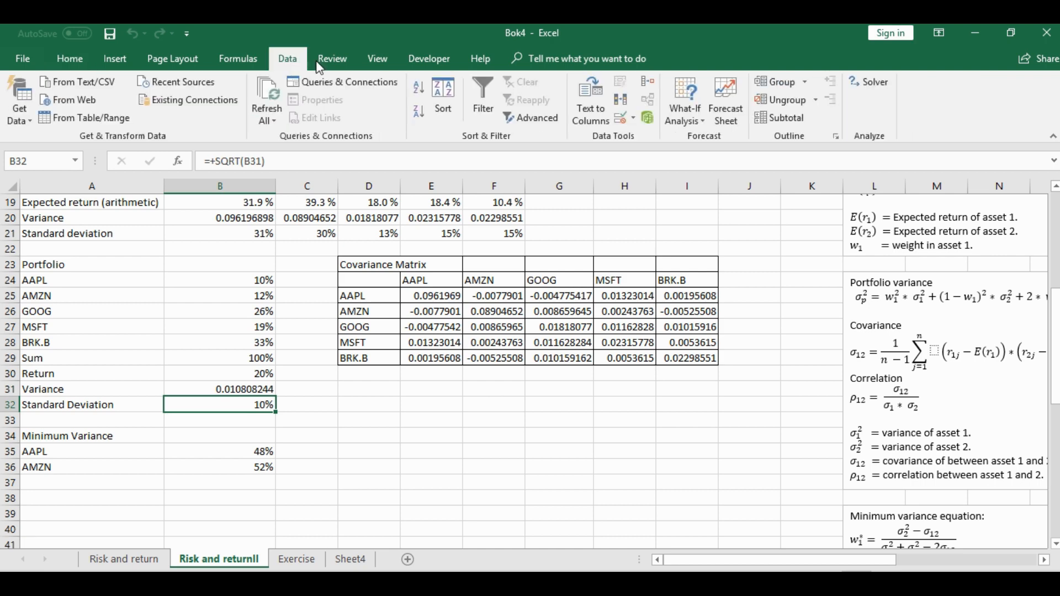
pyautogui.click(869, 83)
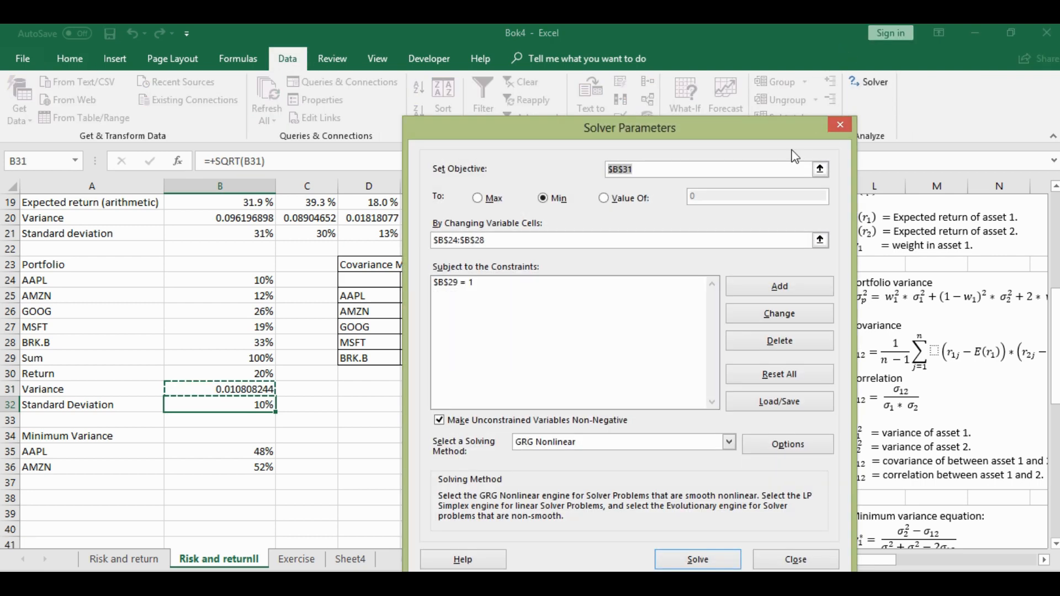
pyautogui.click(777, 287)
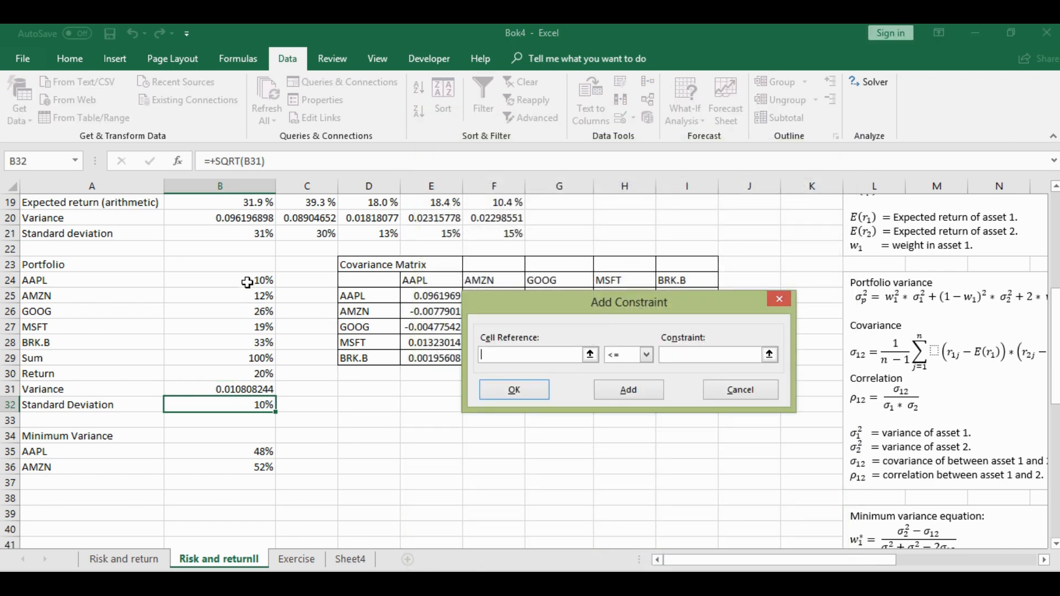
pyautogui.moveTo(247, 282); pyautogui.dragTo(246, 345)
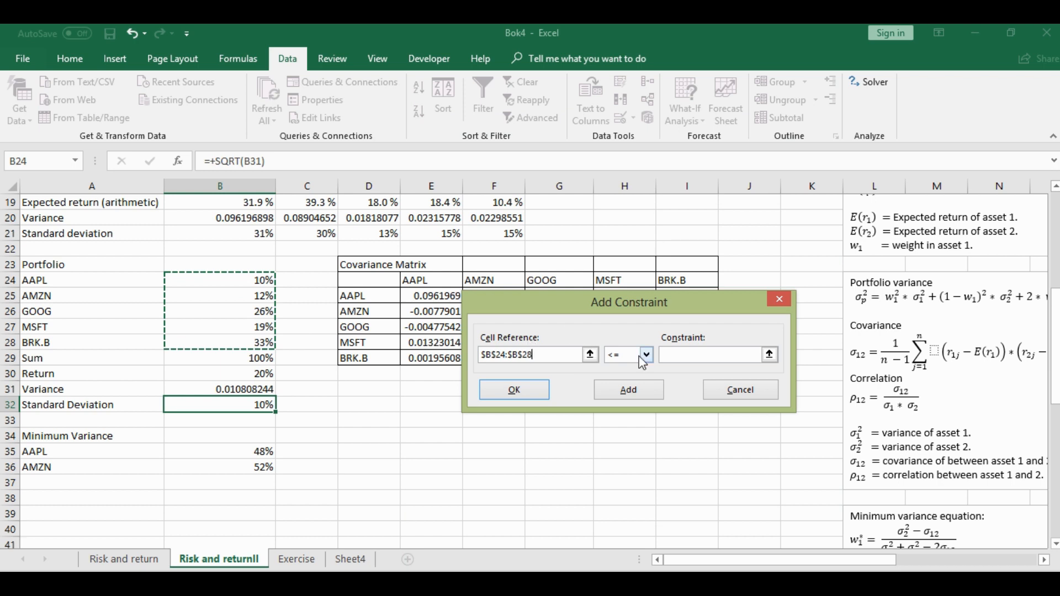
pyautogui.click(678, 354)
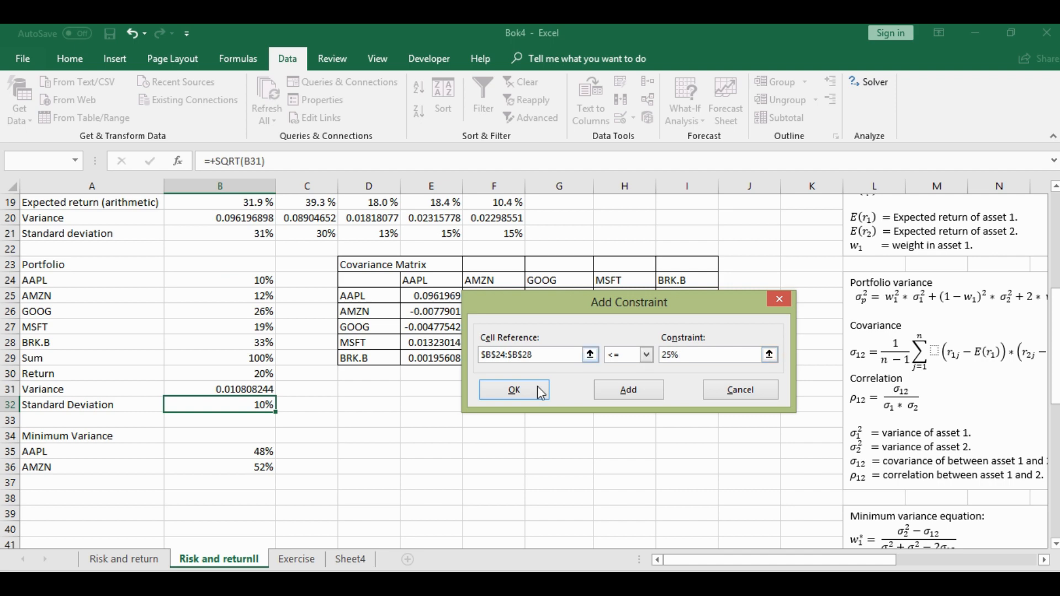
pyautogui.click(500, 394)
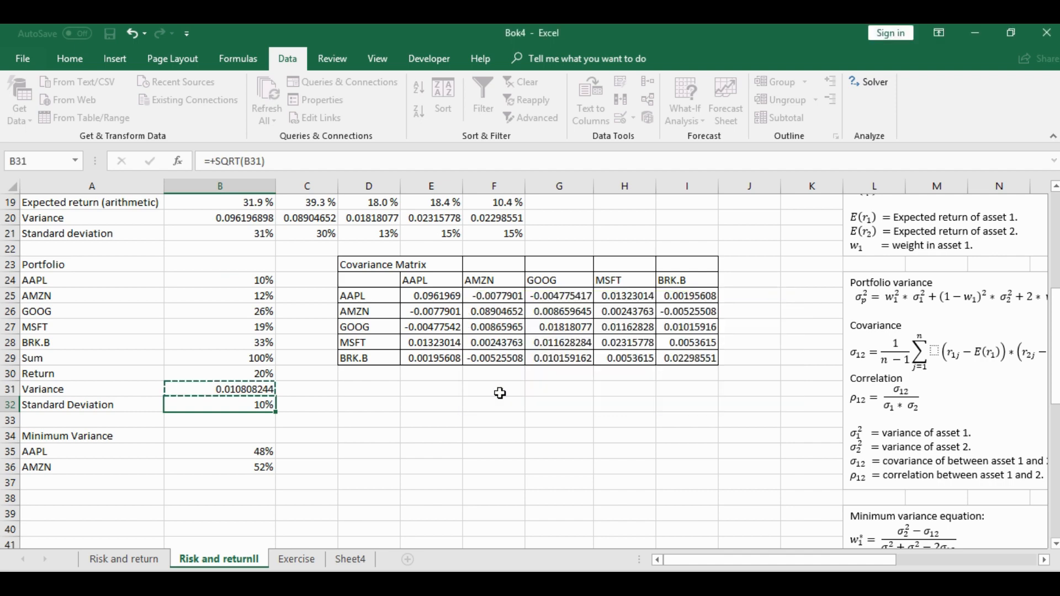
pyautogui.click(698, 560)
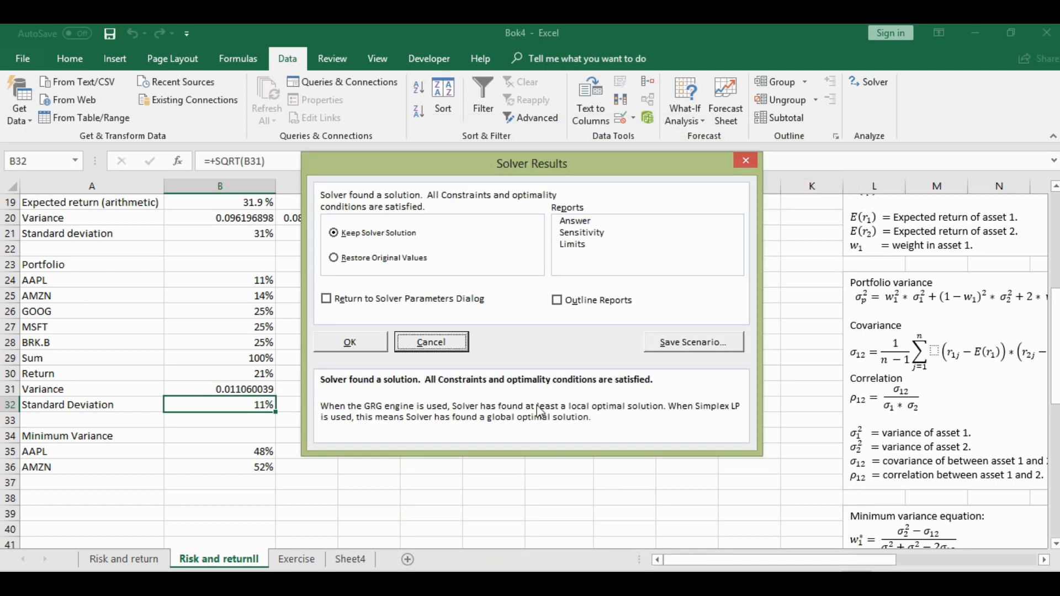
pyautogui.click(367, 344)
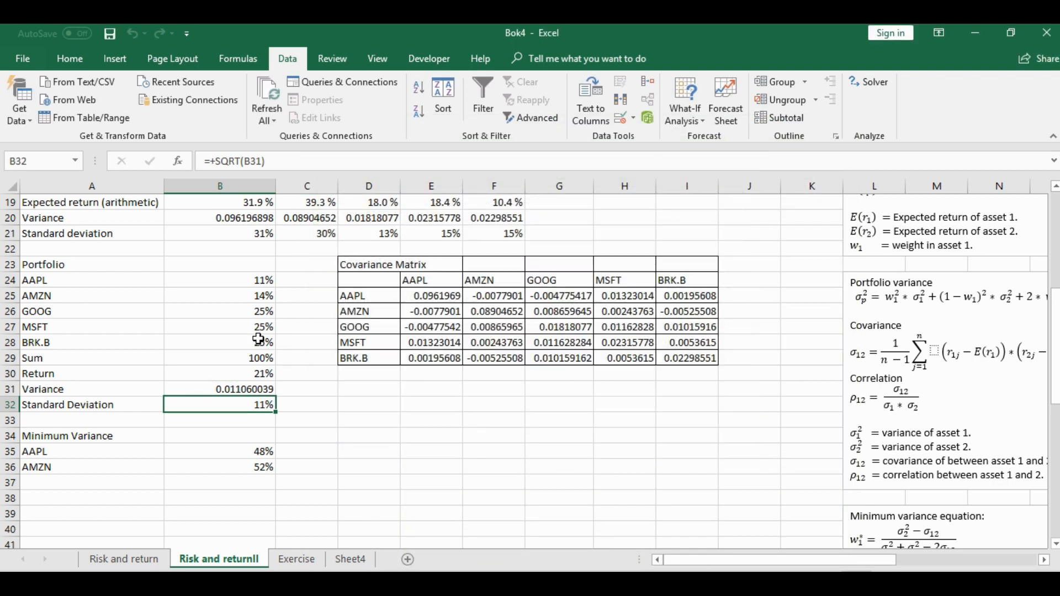
# Examine the weights under the 25% cap and the portfolio's Return, Variance and Standard Deviation in B30:B32
pyautogui.click(235, 312)
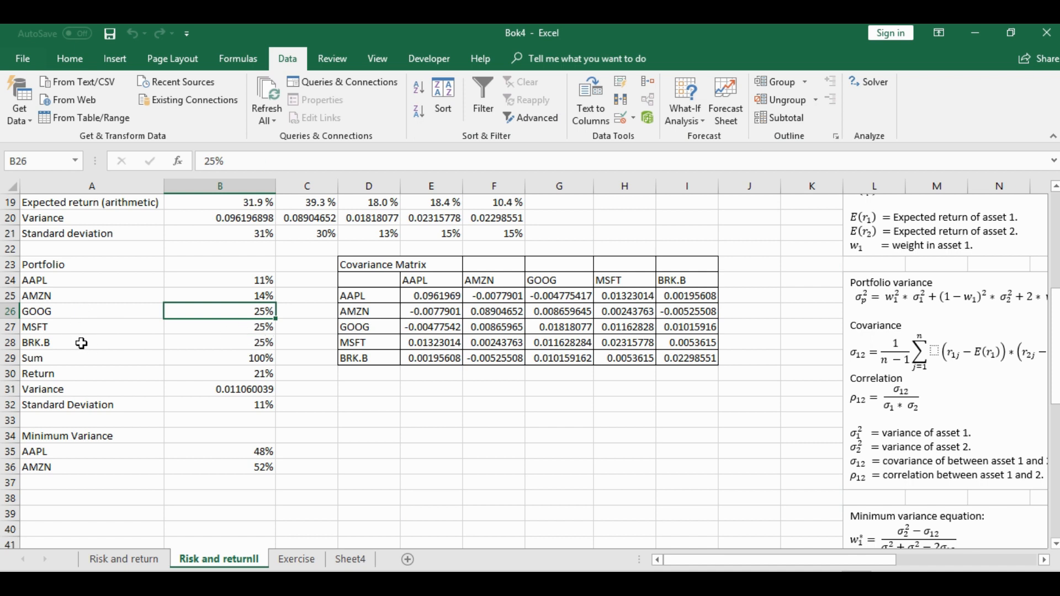
pyautogui.click(259, 294)
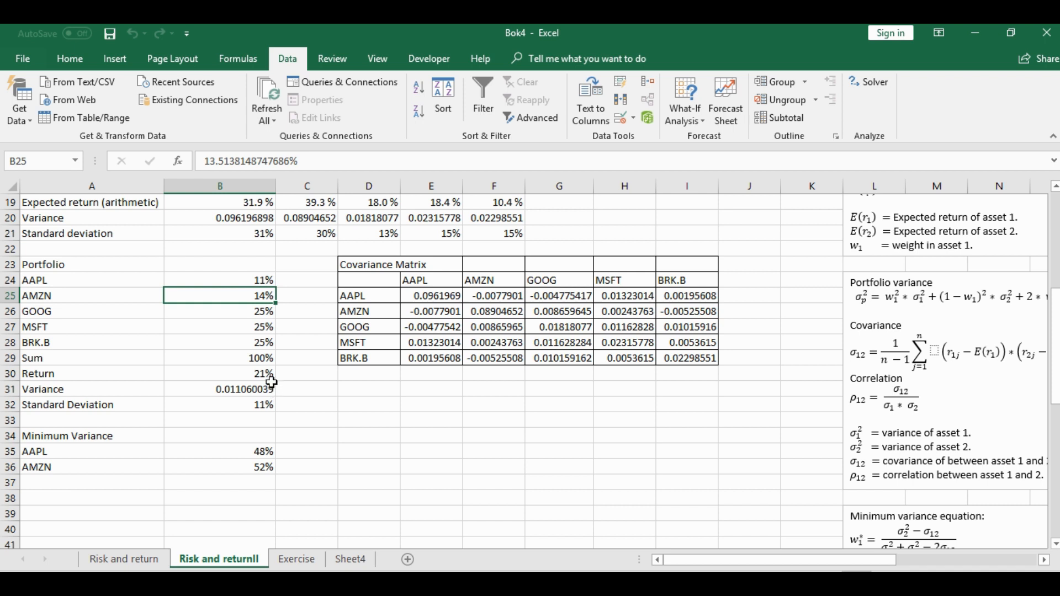
pyautogui.click(244, 374)
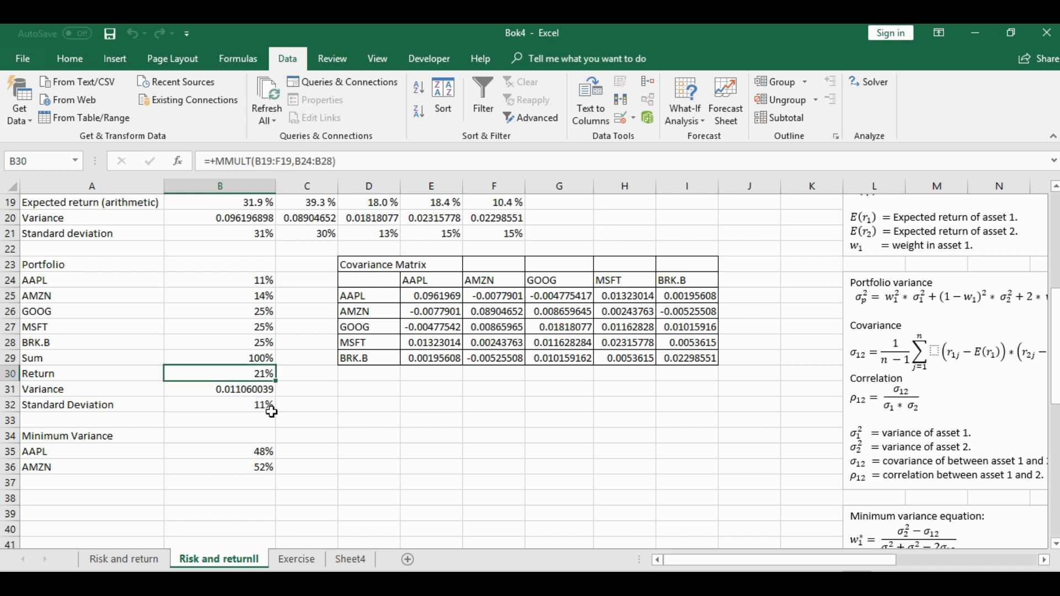
pyautogui.click(202, 390)
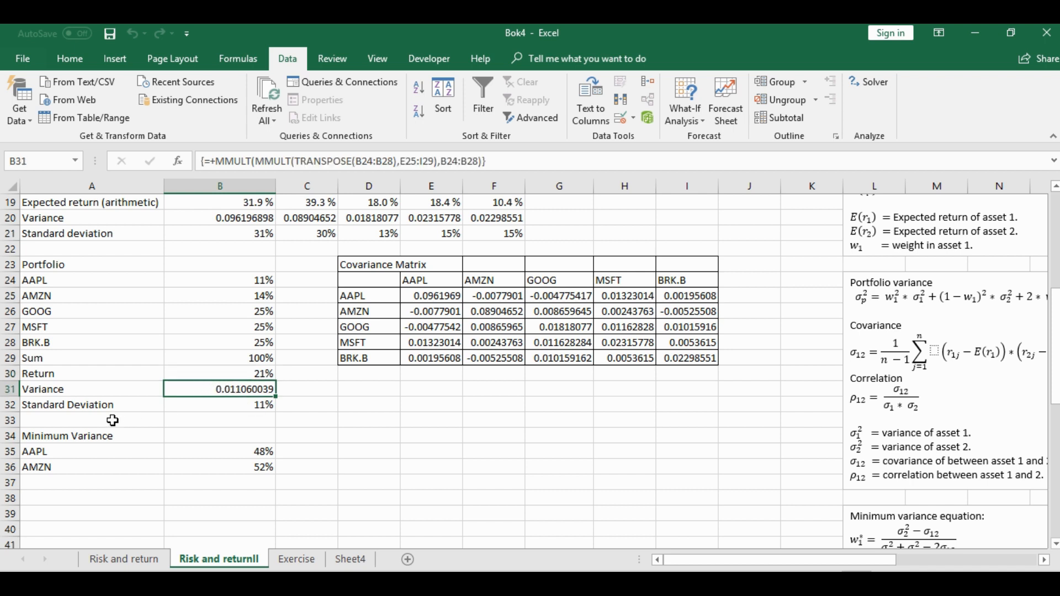
pyautogui.click(239, 404)
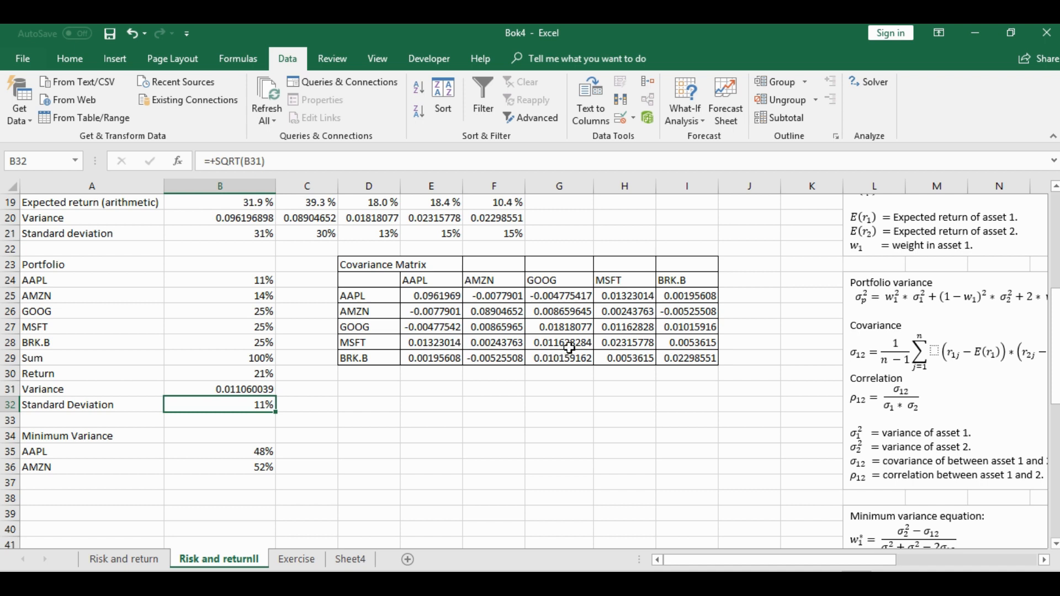
pyautogui.click(246, 376)
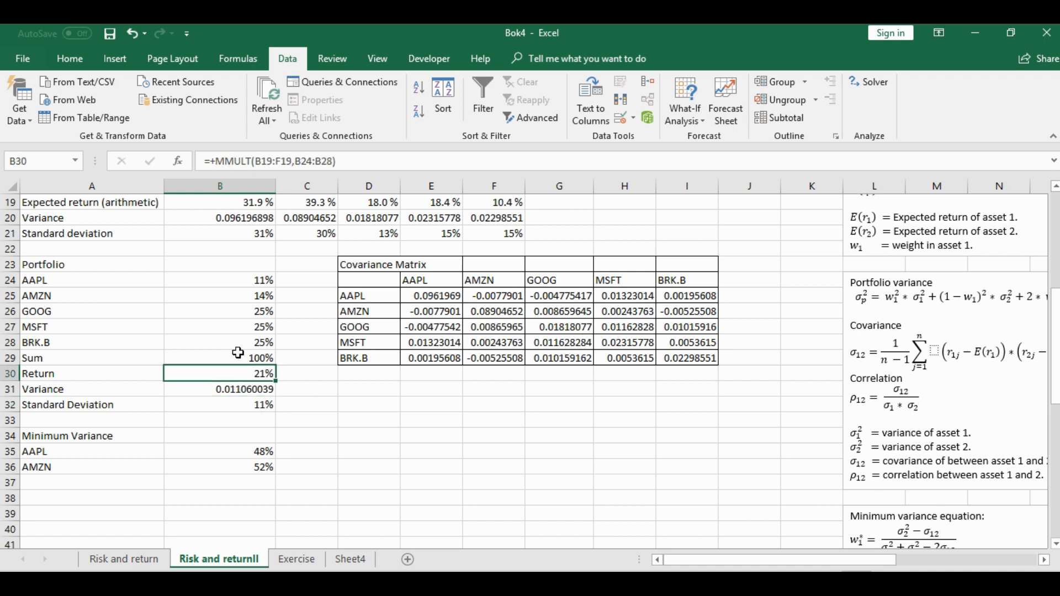
pyautogui.click(226, 389)
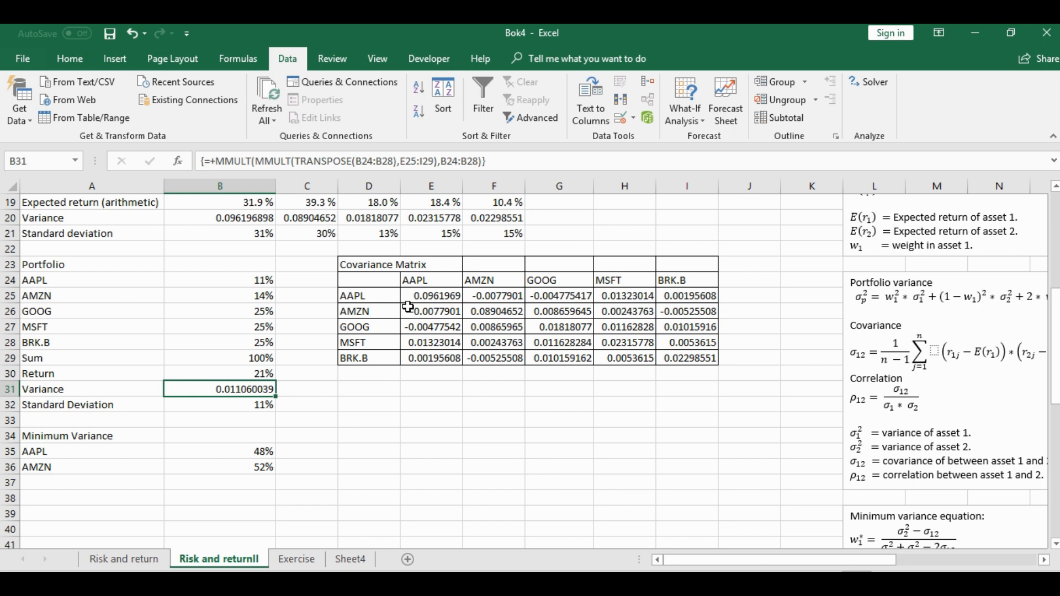
pyautogui.click(323, 344)
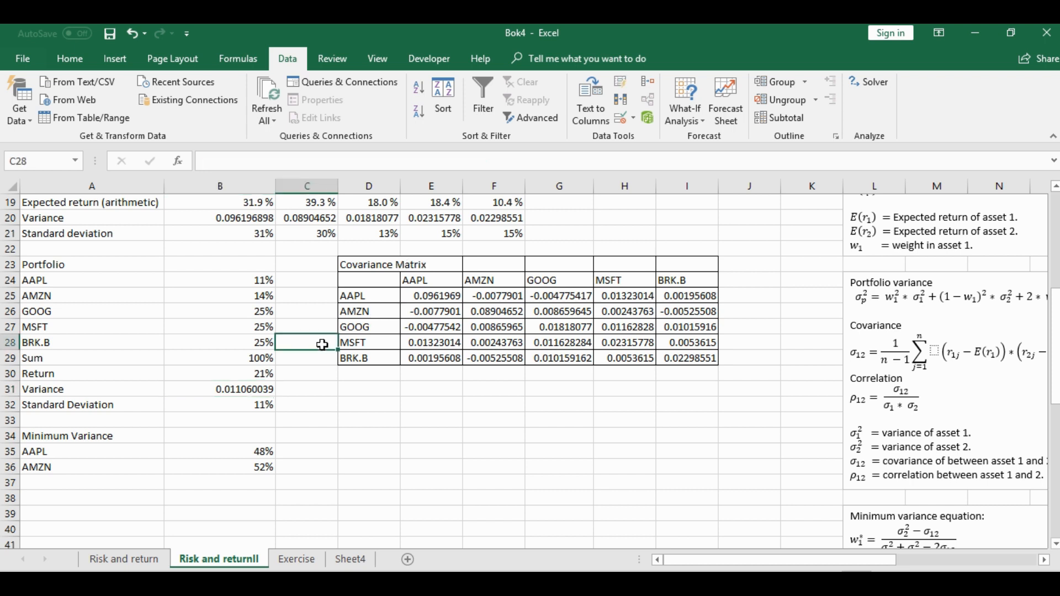